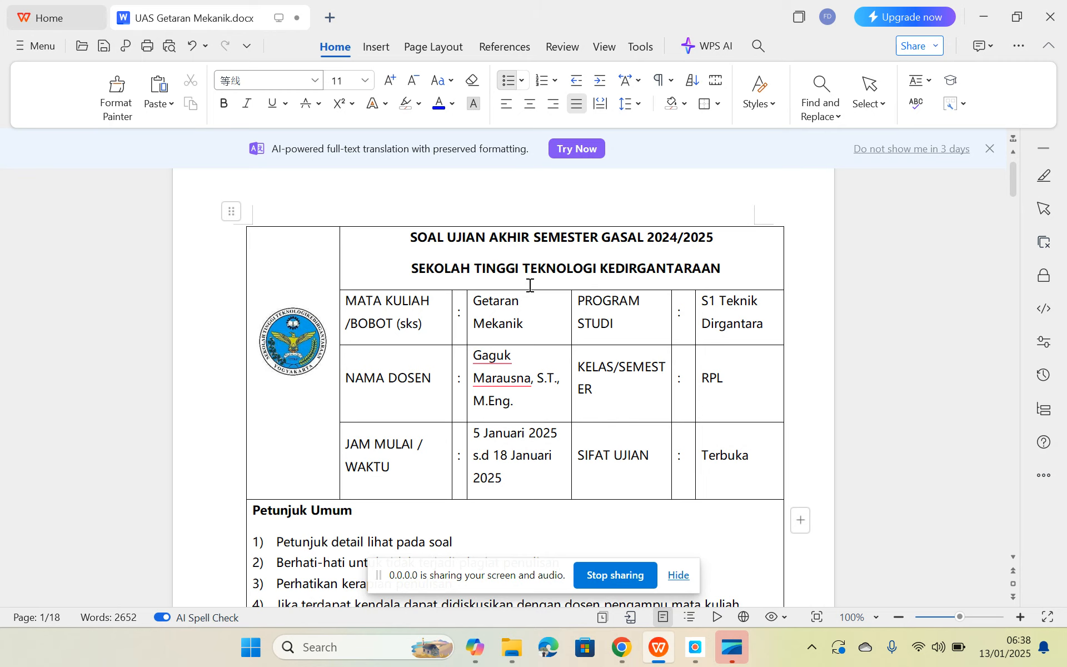
- Read section A of the exam document for the bracket geometries, loads, usage contexts, material assignments and simulation objectives
scroll(530, 285, down, 10)
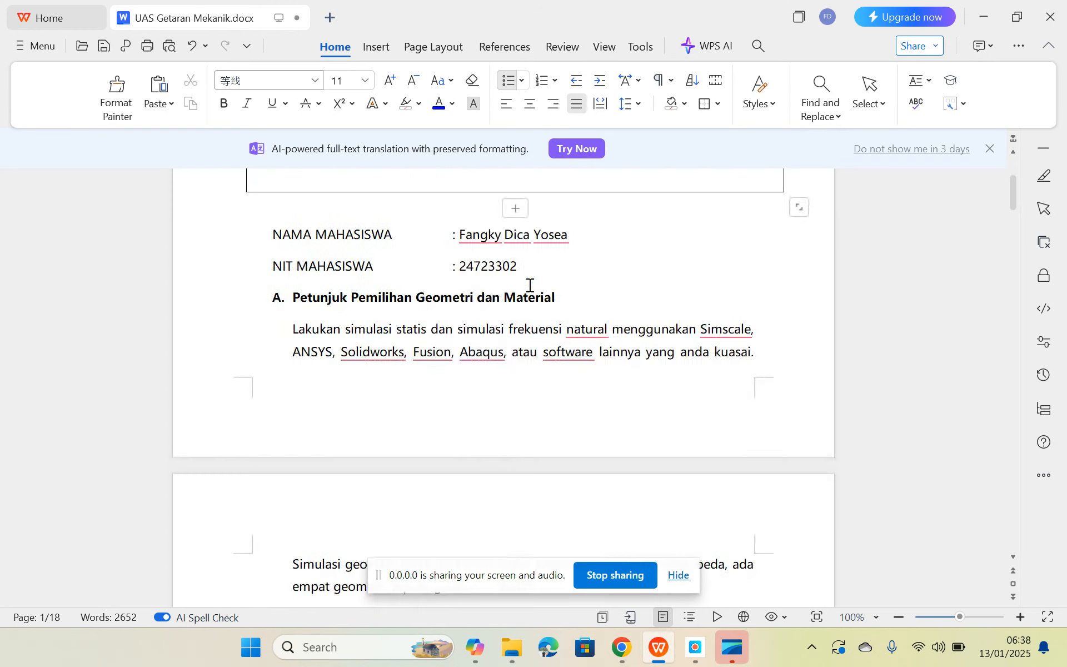
scroll(530, 285, up, 1)
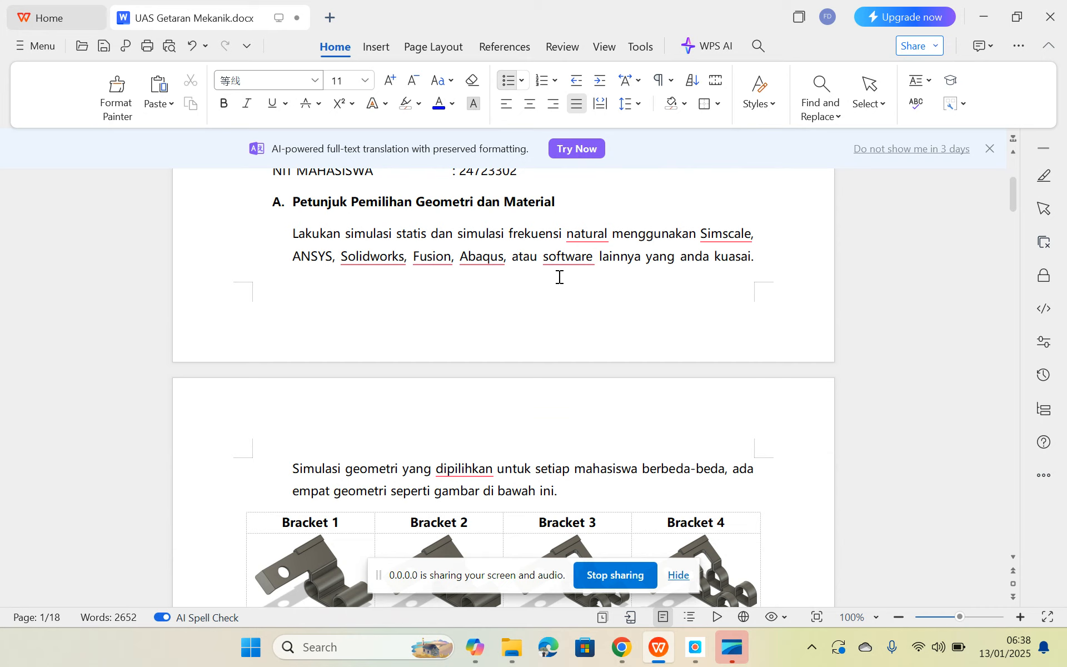
scroll(562, 273, down, 5)
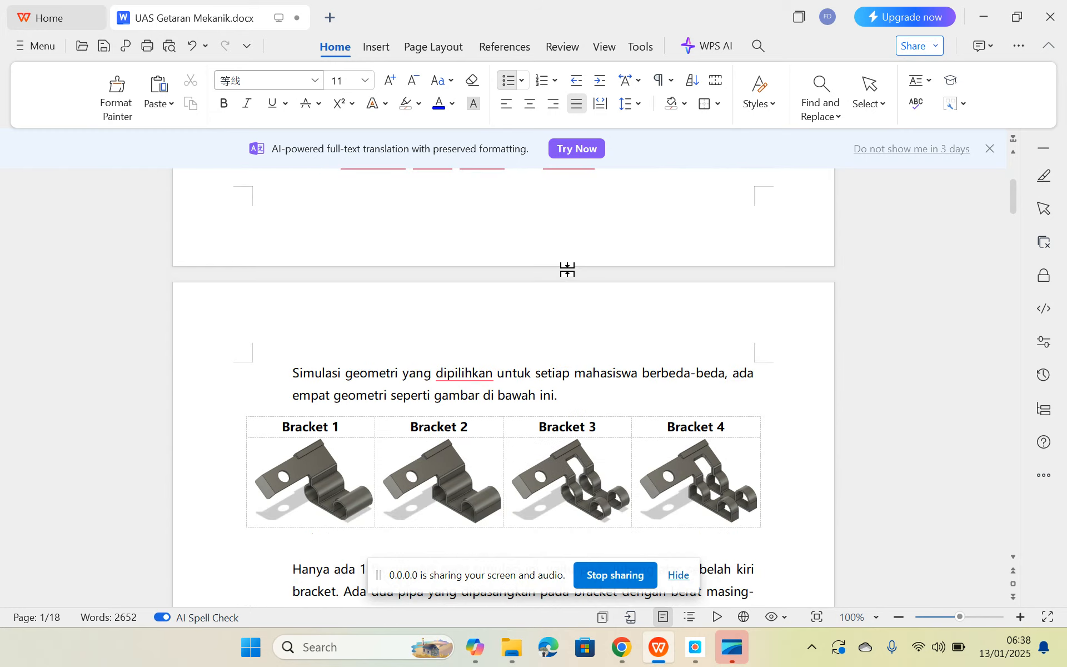
scroll(568, 257, up, 1)
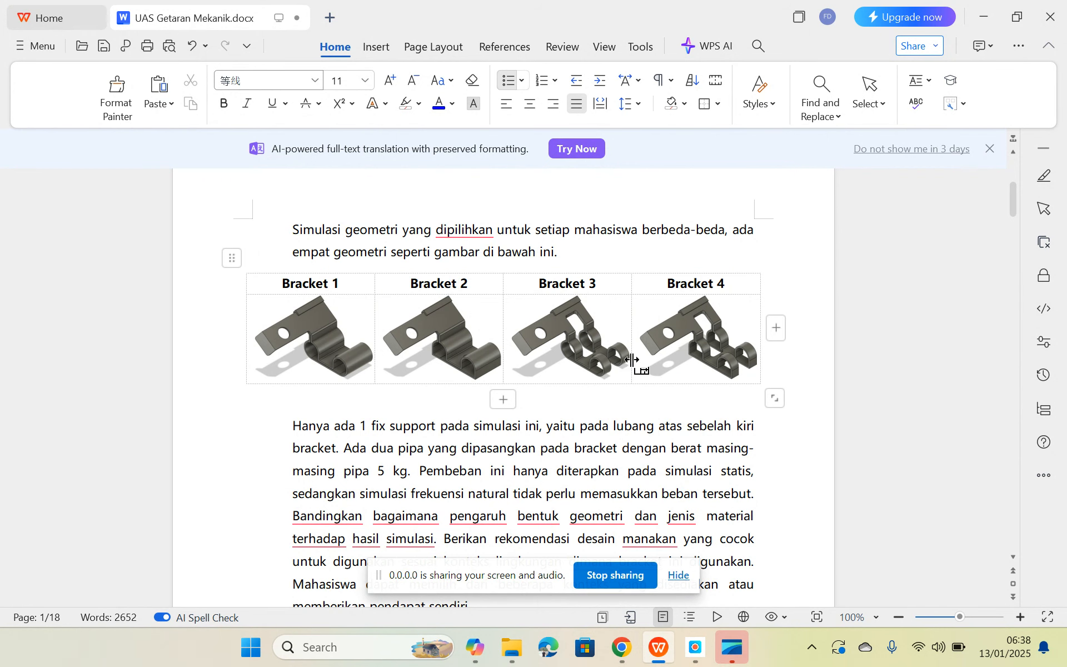
scroll(648, 350, down, 1)
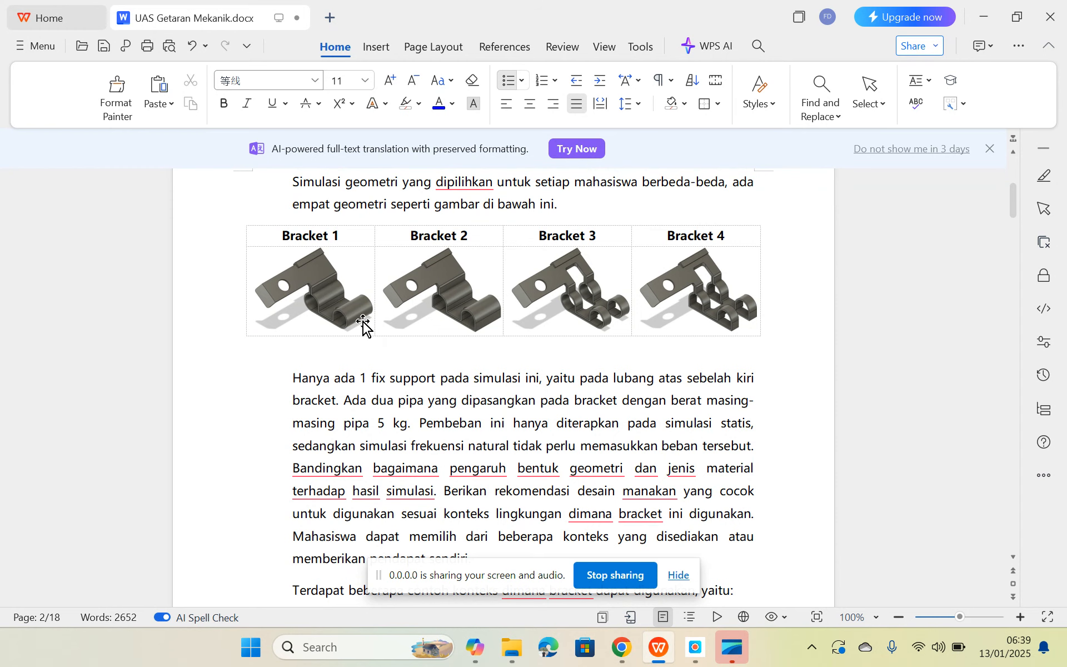
scroll(363, 327, down, 10)
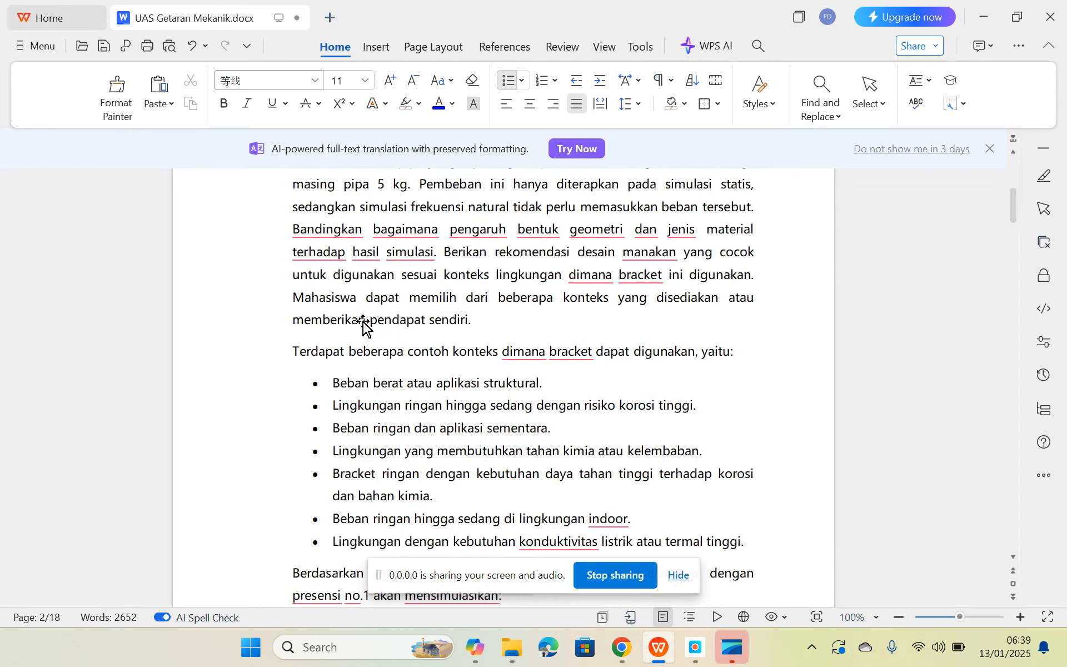
scroll(363, 327, down, 2)
scroll(363, 327, up, 2)
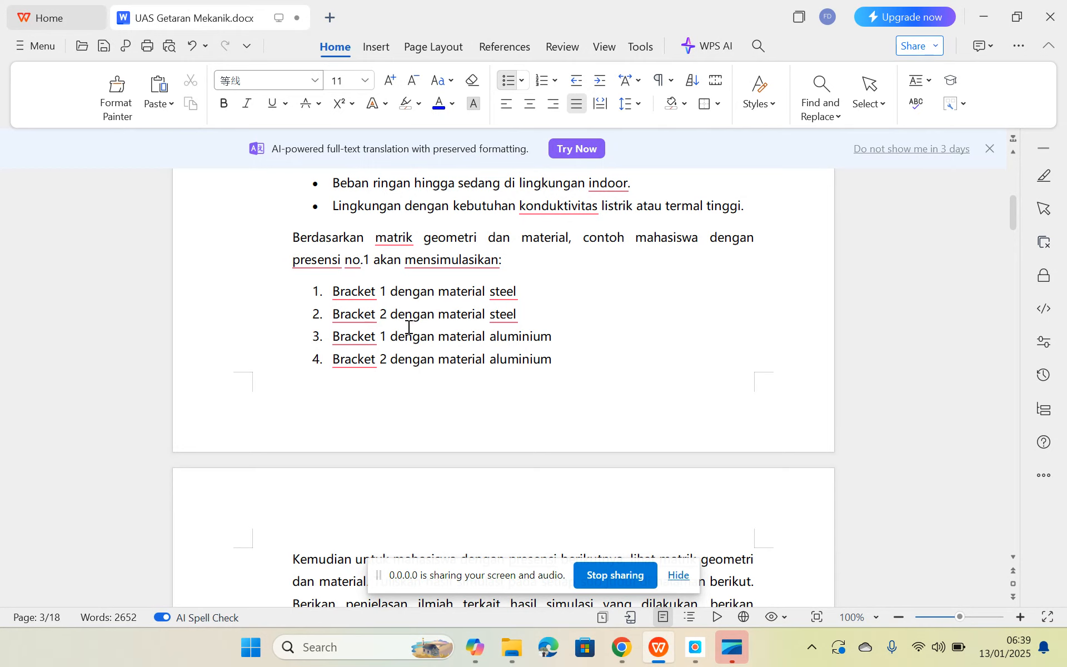
scroll(376, 353, down, 8)
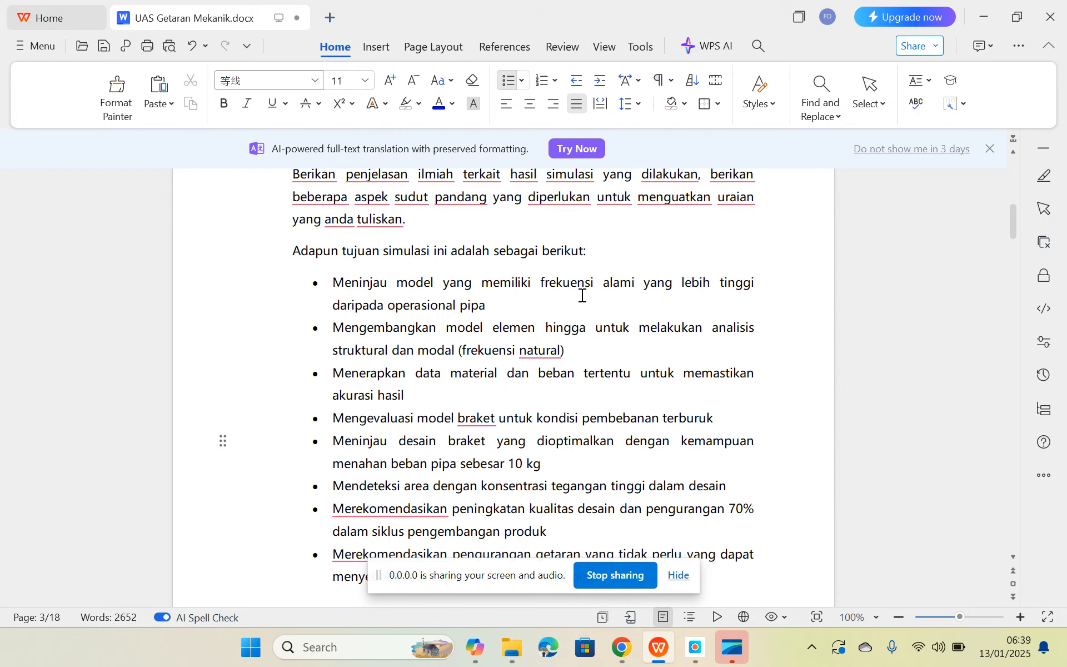
scroll(552, 312, down, 1)
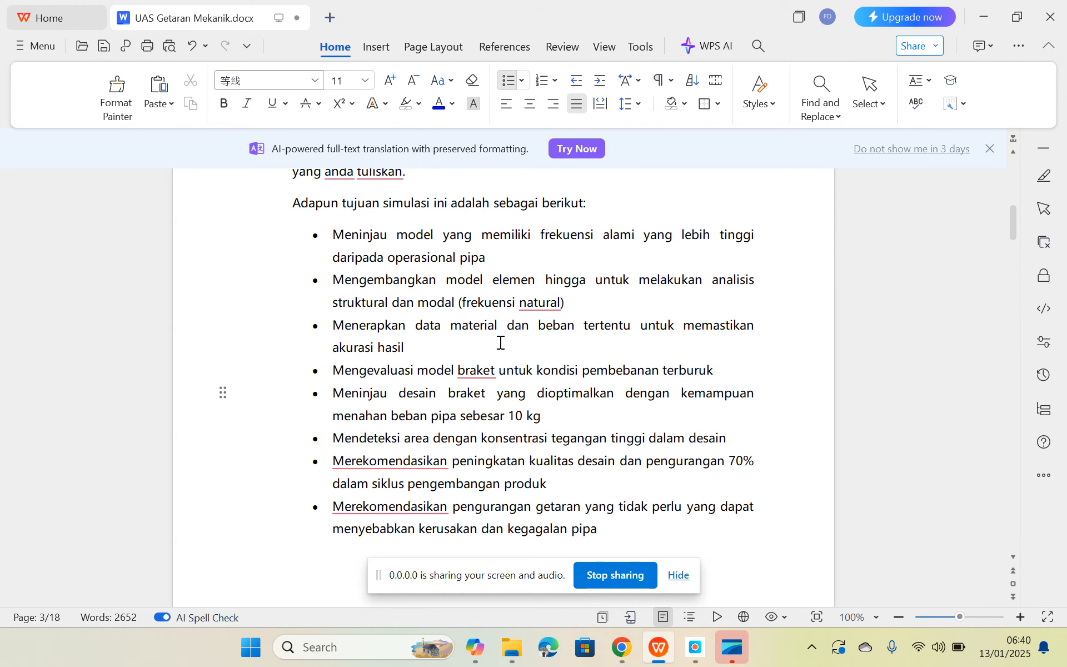
scroll(500, 344, down, 1)
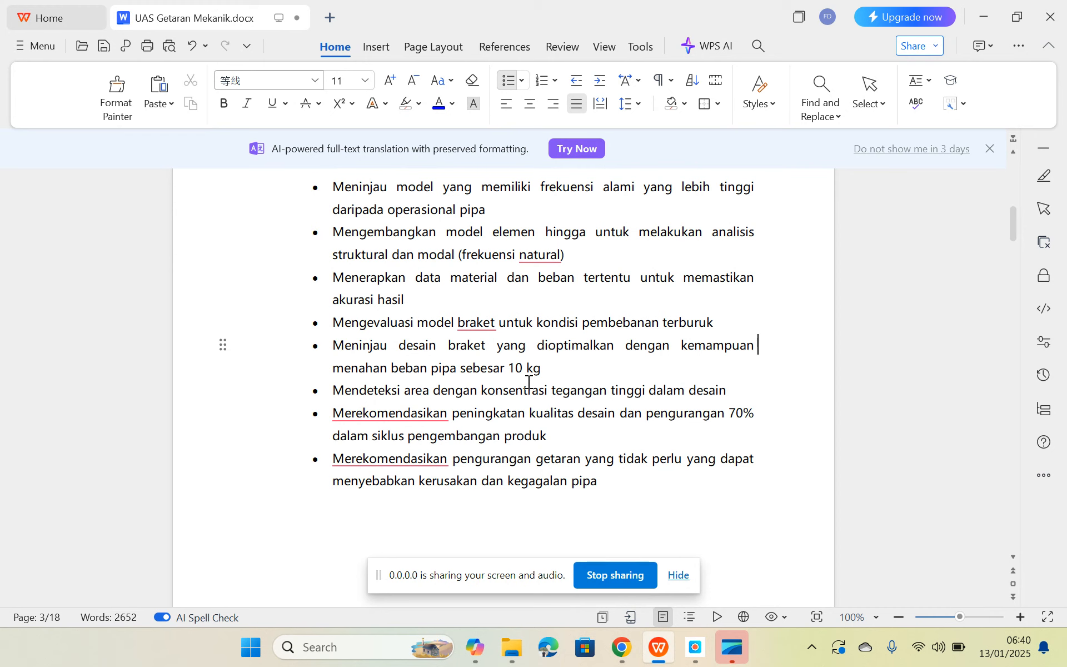
scroll(530, 382, down, 1)
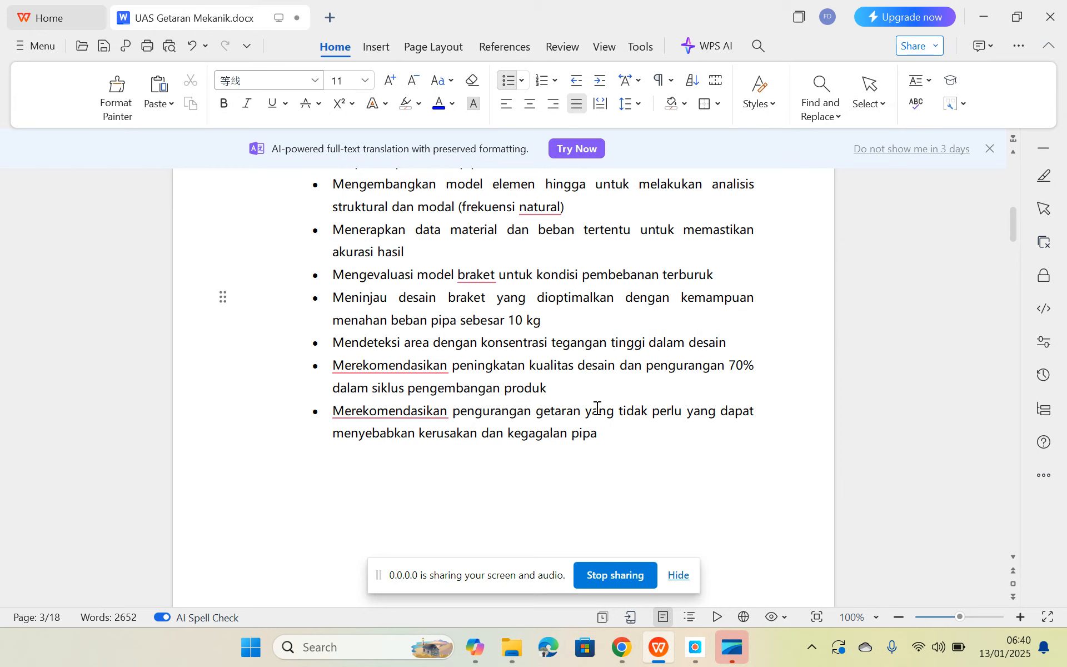
- Read the study background in section B and the method in section C, from geometry modelling to design recommendation
scroll(598, 408, down, 7)
scroll(598, 408, down, 4)
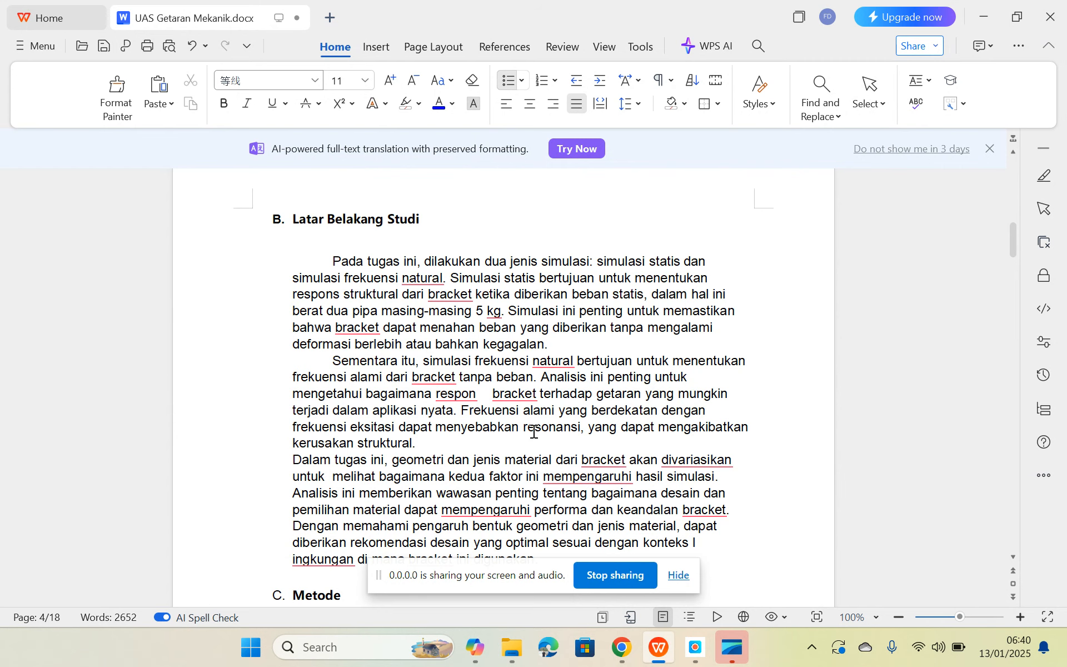
scroll(416, 413, down, 1)
scroll(417, 413, down, 4)
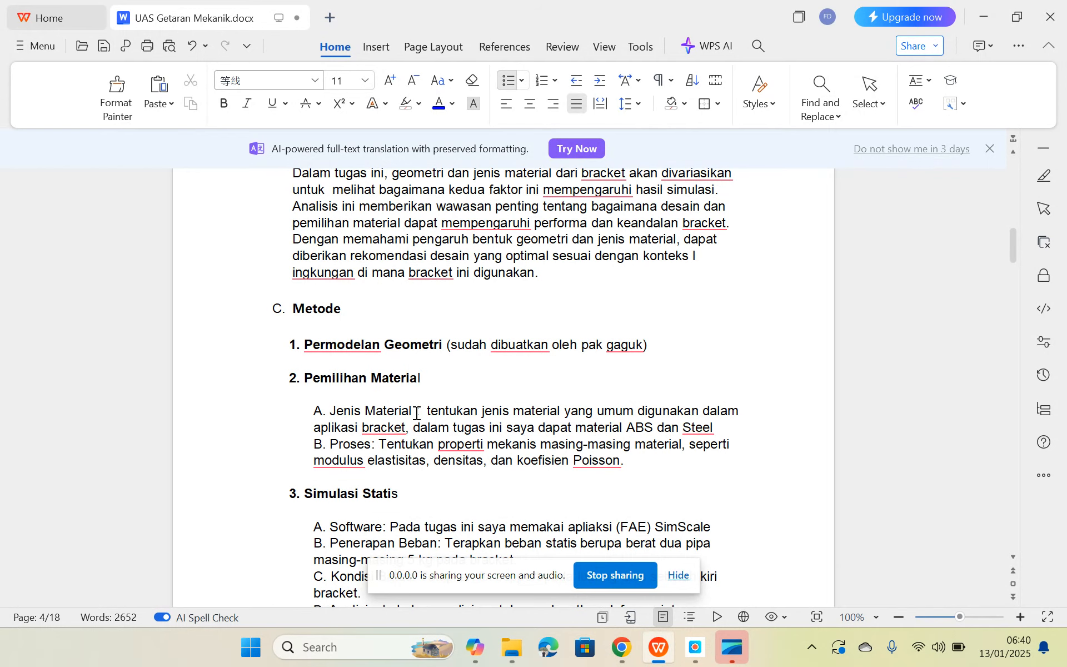
scroll(417, 413, down, 2)
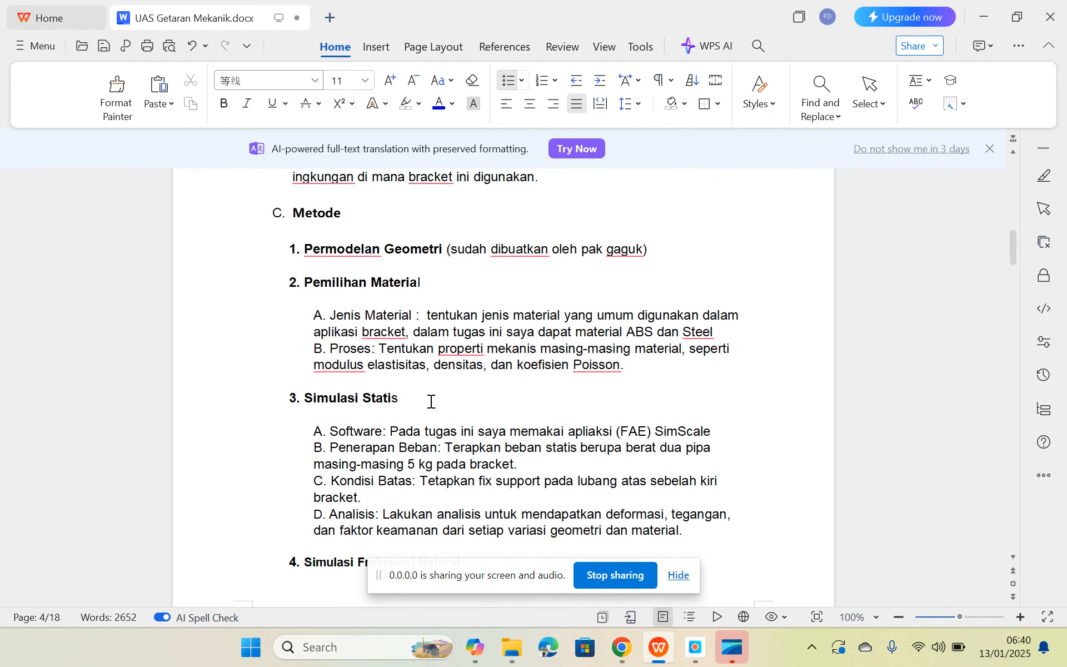
scroll(439, 394, down, 1)
scroll(469, 339, down, 2)
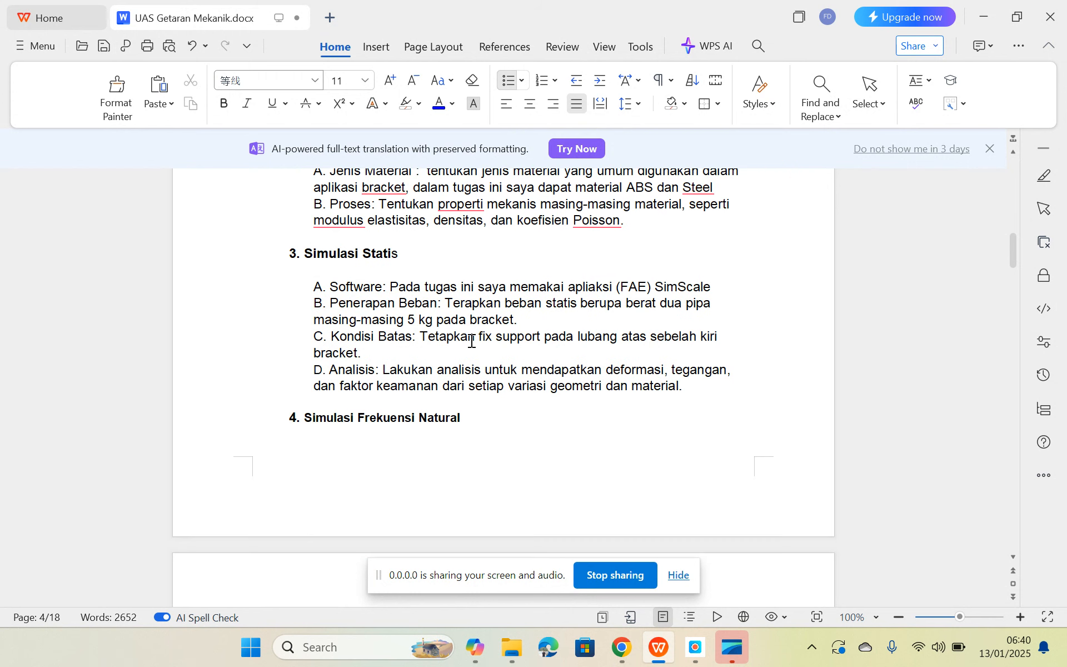
scroll(468, 337, up, 2)
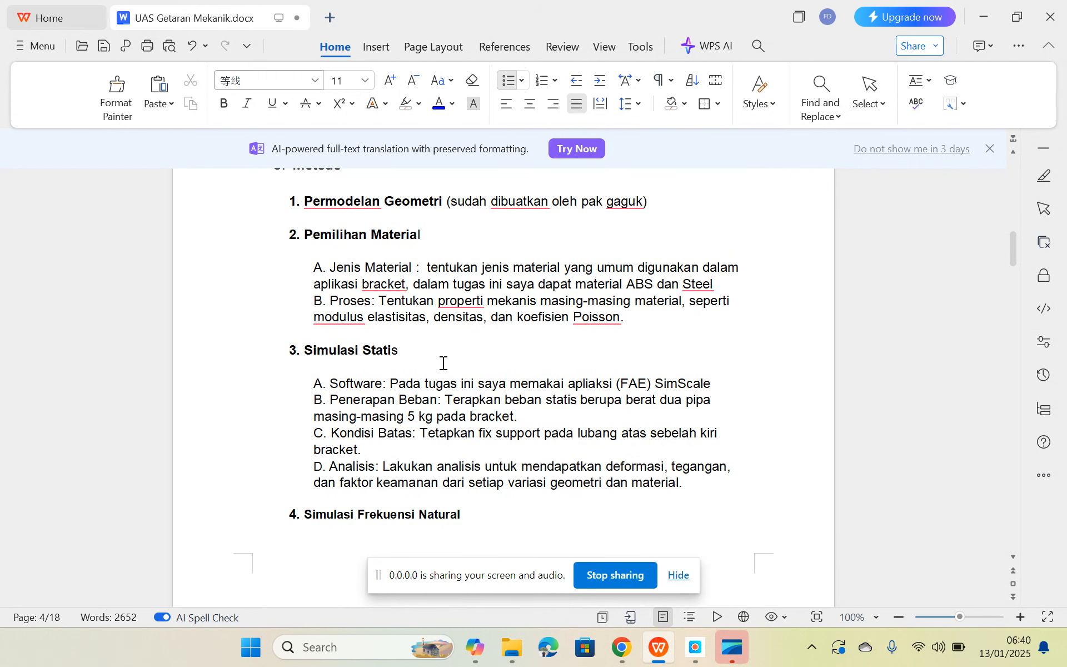
scroll(490, 445, down, 2)
scroll(489, 448, down, 2)
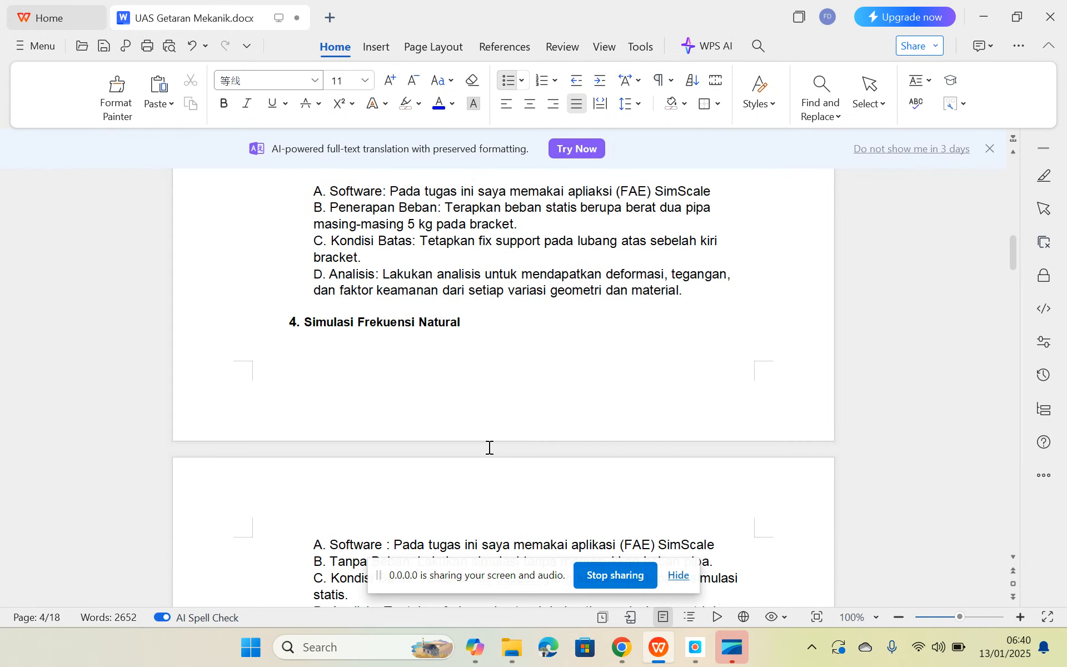
scroll(489, 447, down, 1)
scroll(468, 373, down, 2)
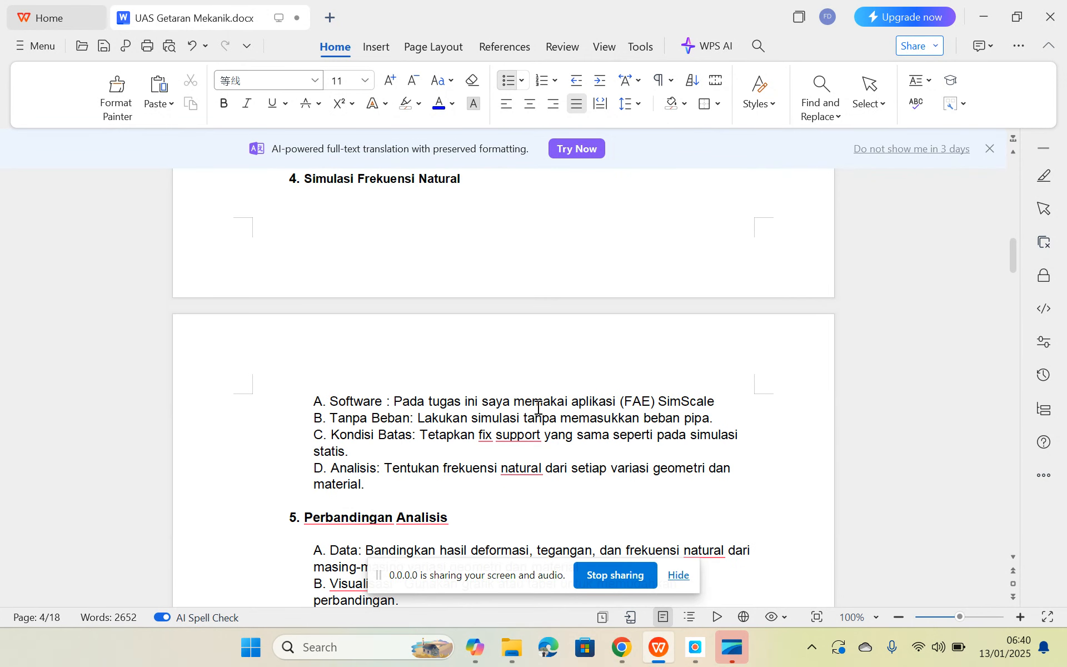
scroll(537, 407, down, 1)
scroll(526, 391, down, 6)
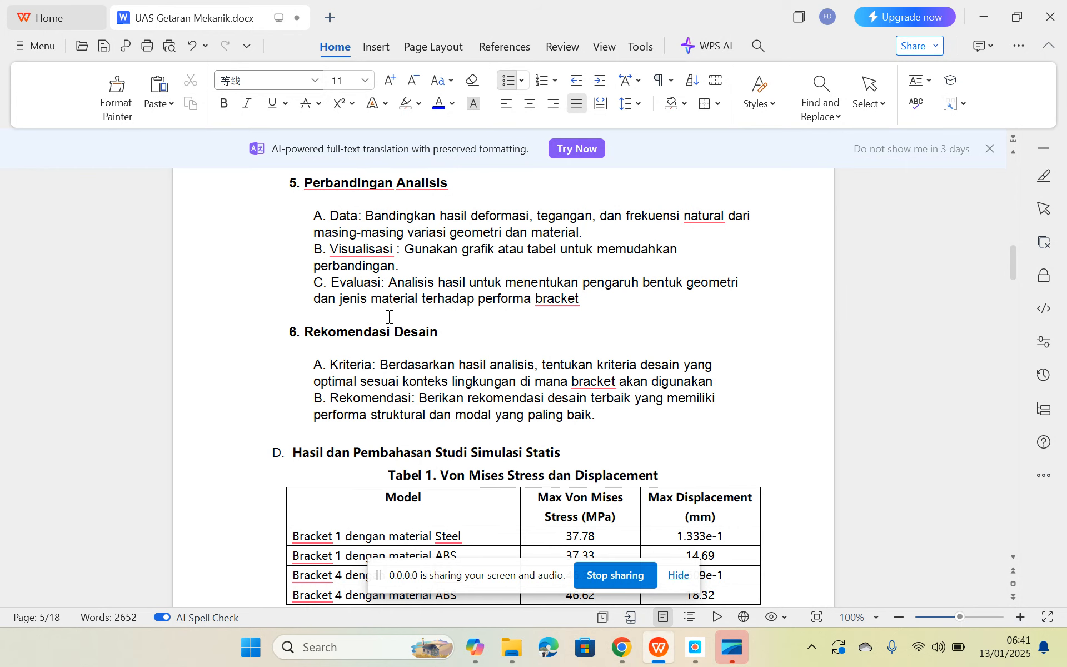
- Review section D's Von Mises stress and displacement table and the explanations for the Bracket 1 figures
scroll(390, 317, down, 3)
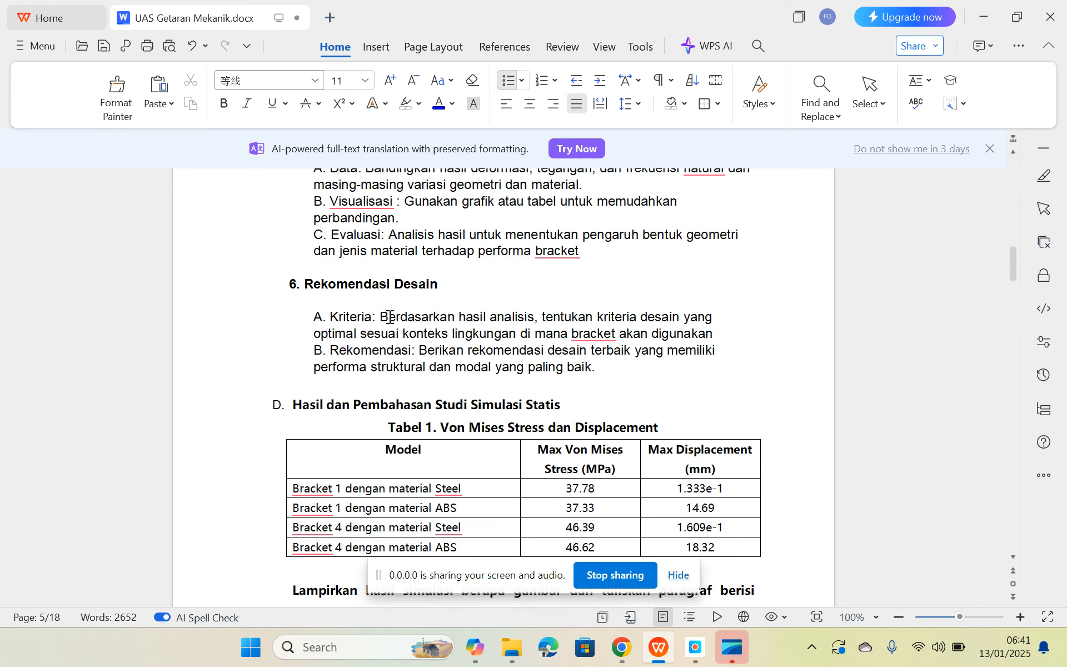
scroll(389, 317, down, 9)
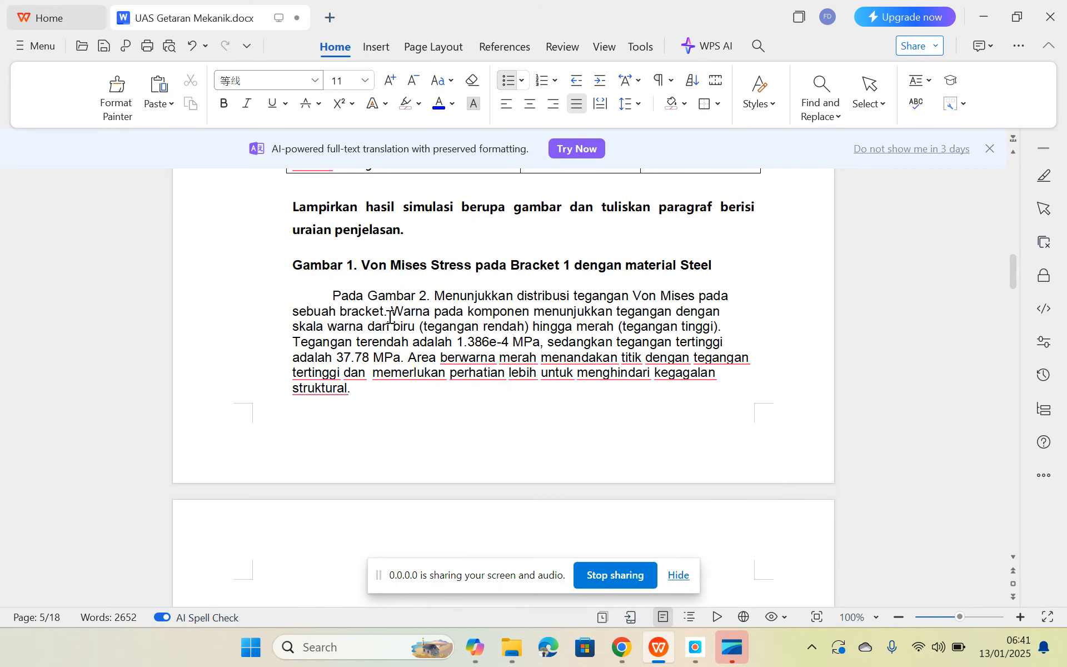
scroll(389, 317, down, 1)
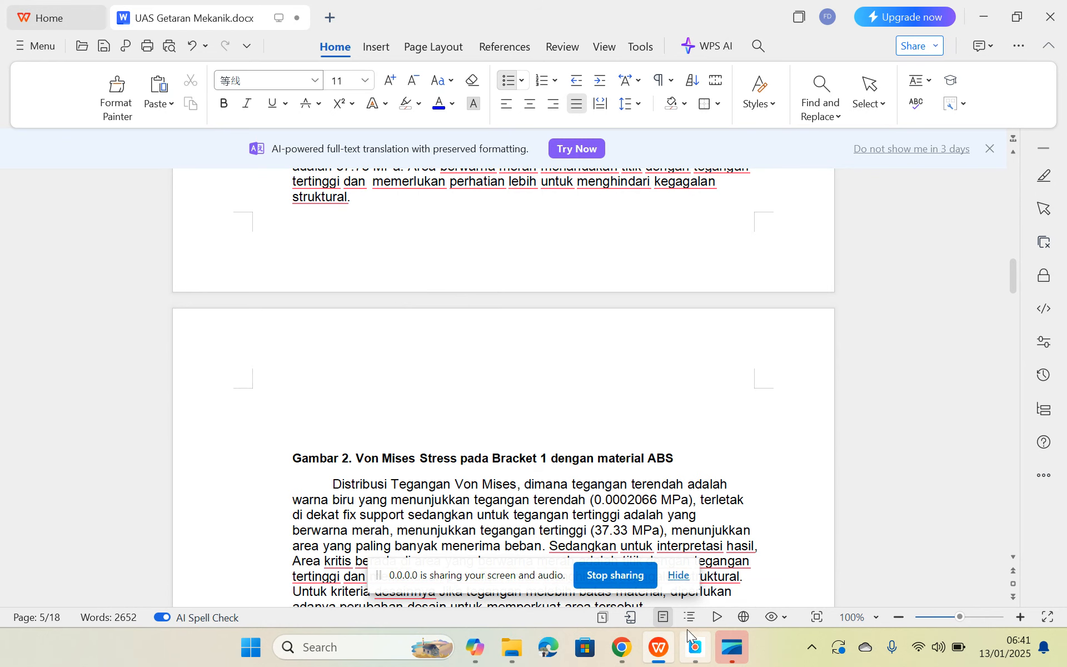
- Switch to Chrome, close the Google Drive page and bring up the Getaran Mekanik project in the SimScale workbench
click(625, 649)
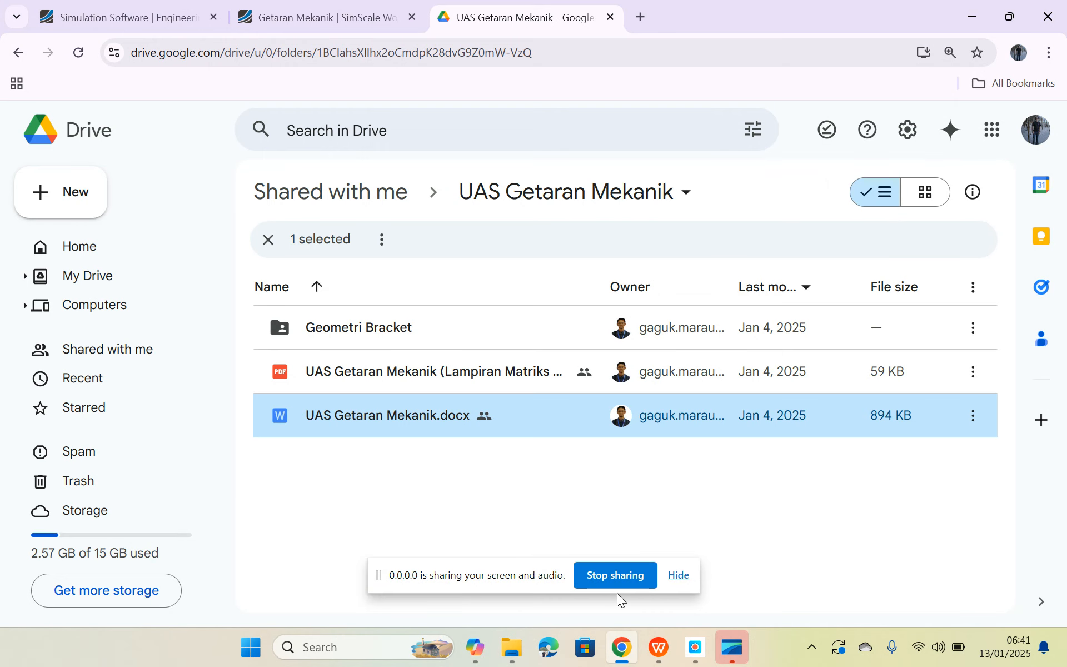
click(610, 17)
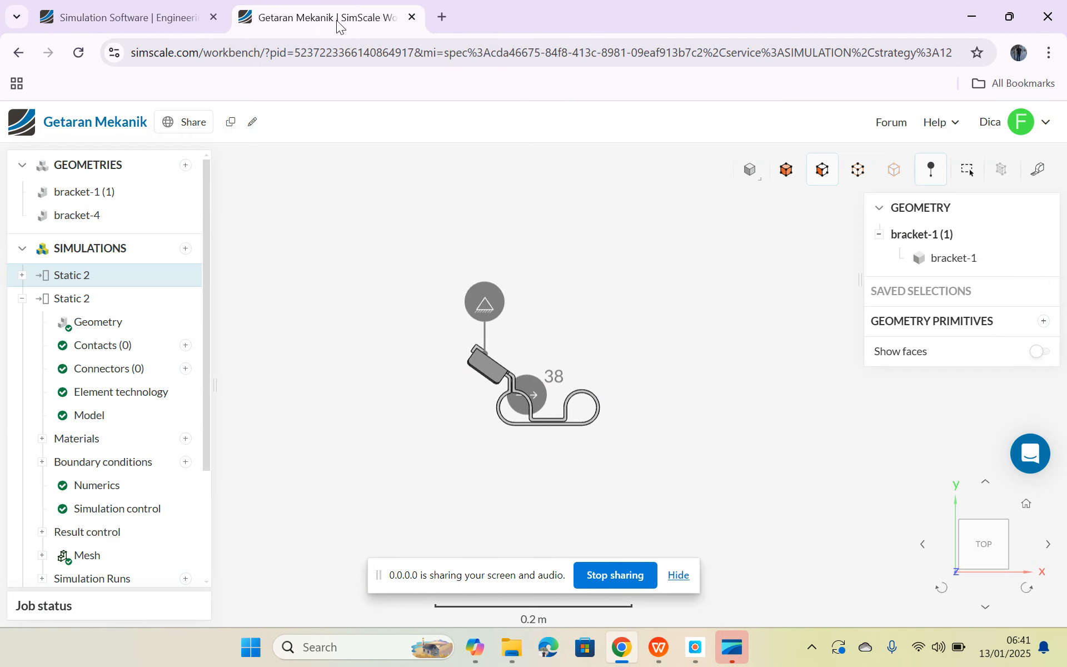
click(176, 21)
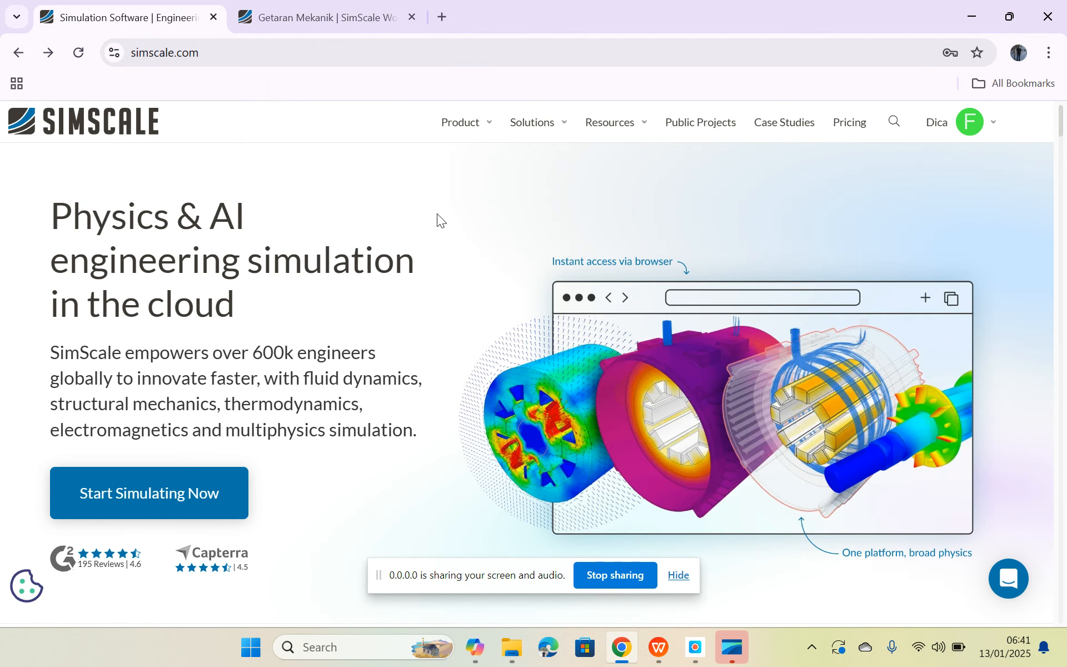
click(336, 11)
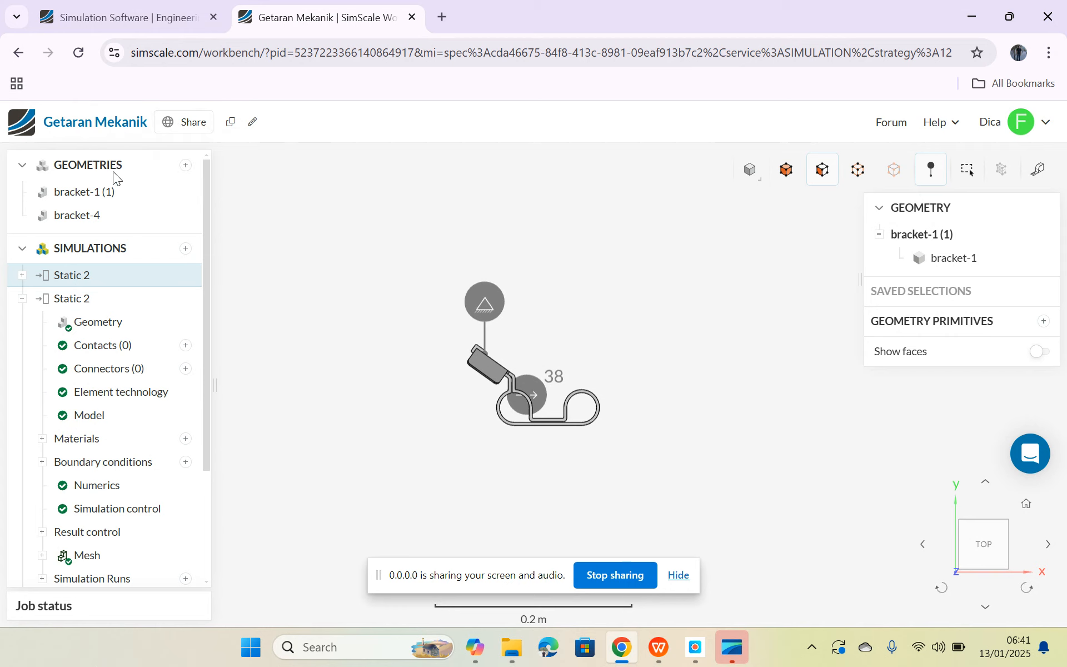
- Collapse the geometries and simulations branches in the project tree
click(22, 166)
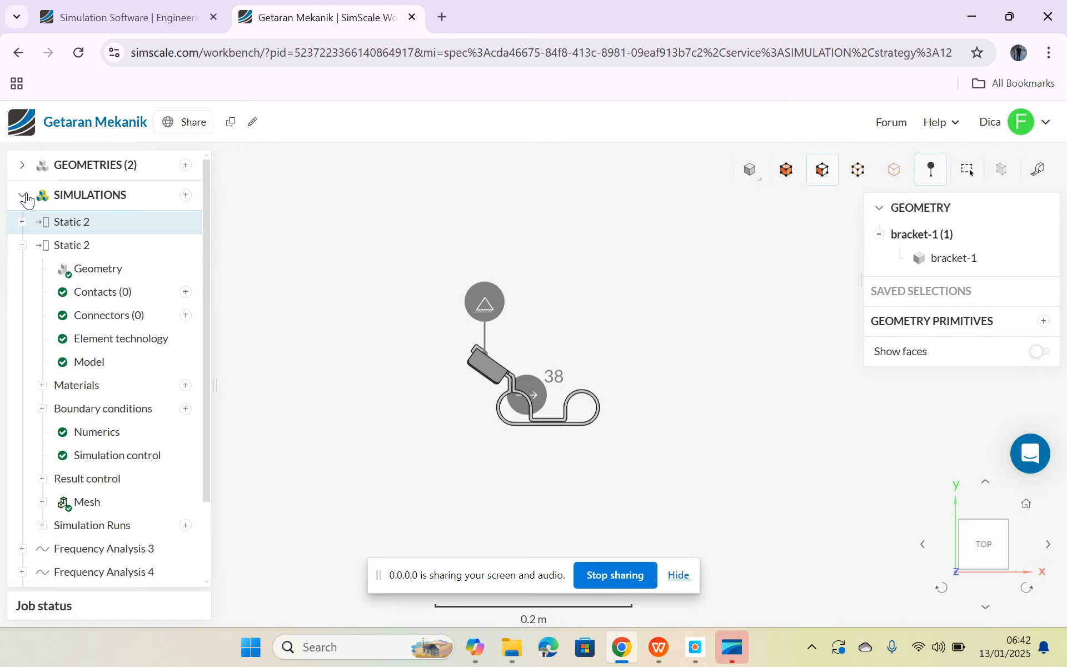
click(23, 196)
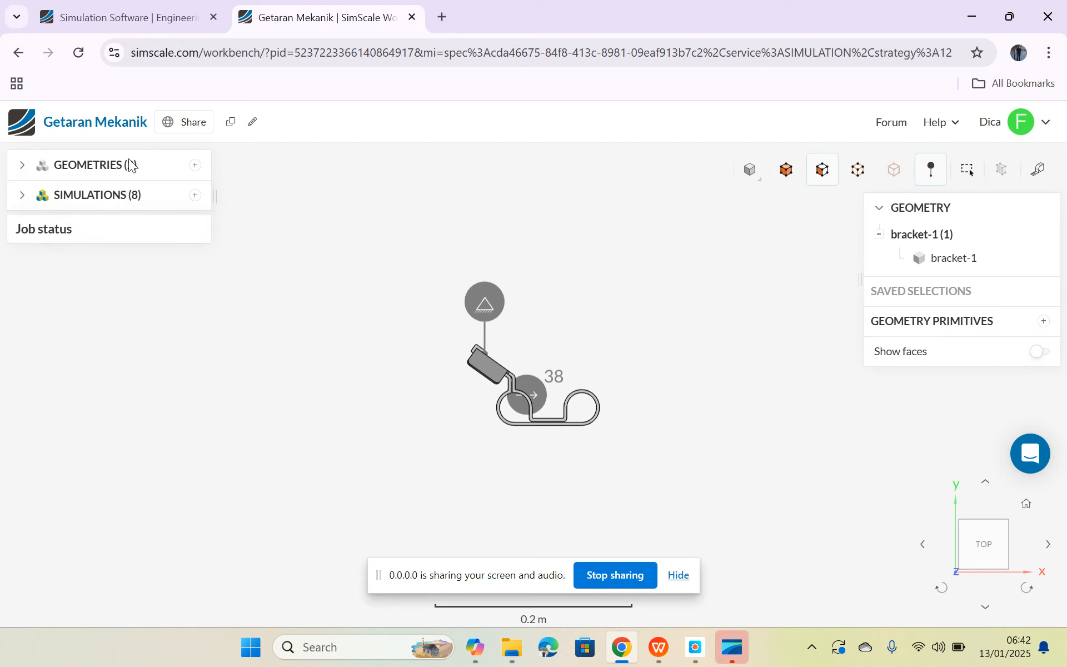
click(196, 165)
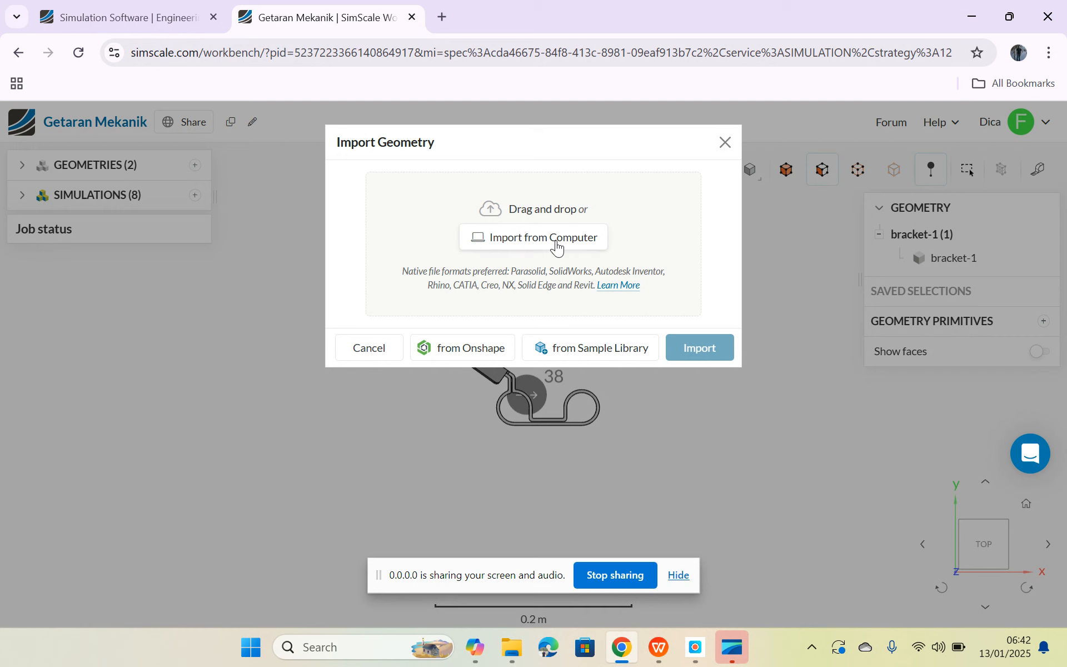
click(549, 240)
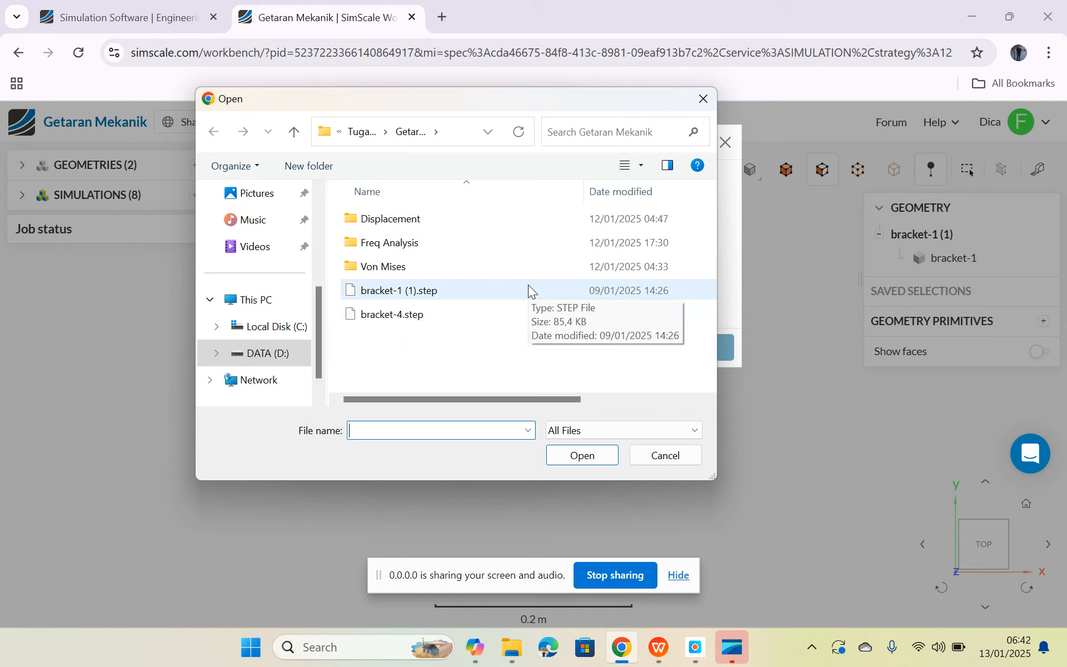
click(474, 286)
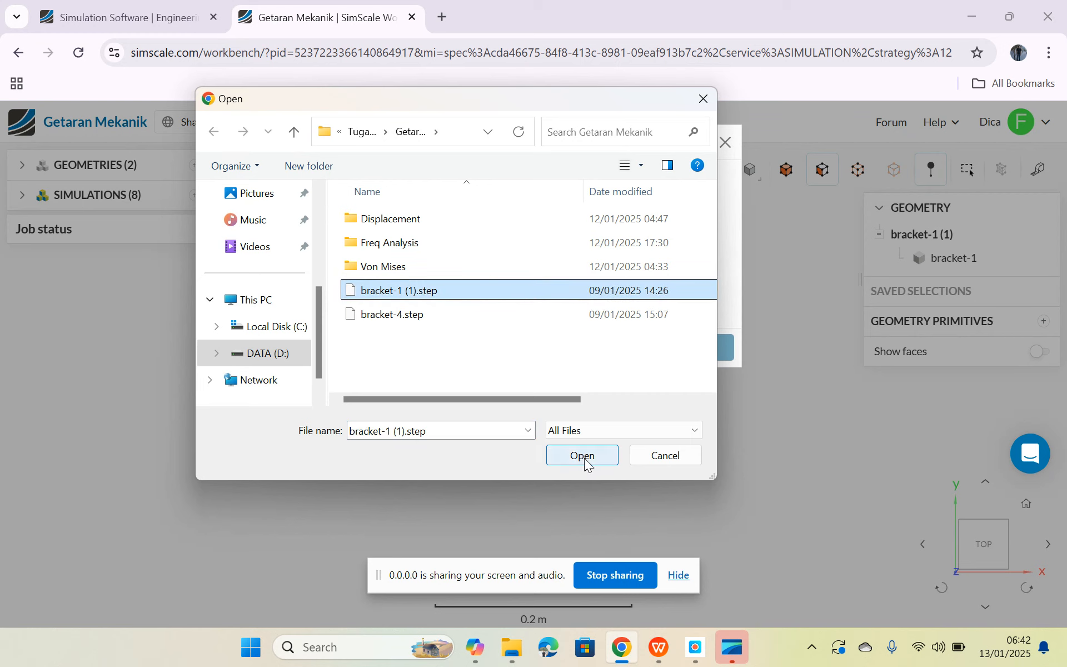
click(662, 456)
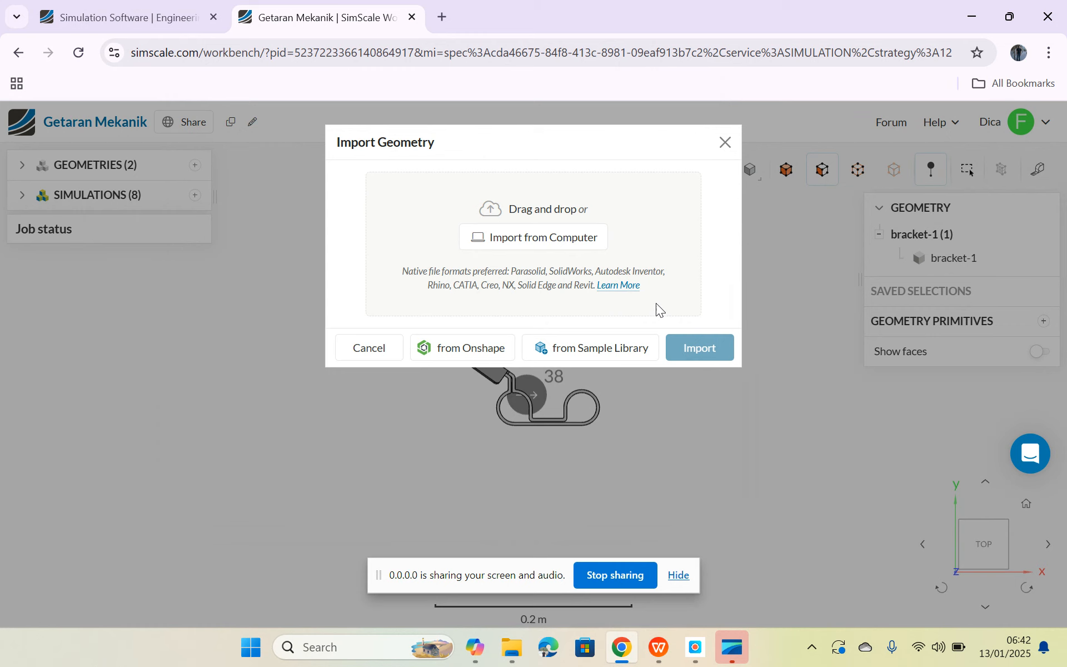
click(396, 360)
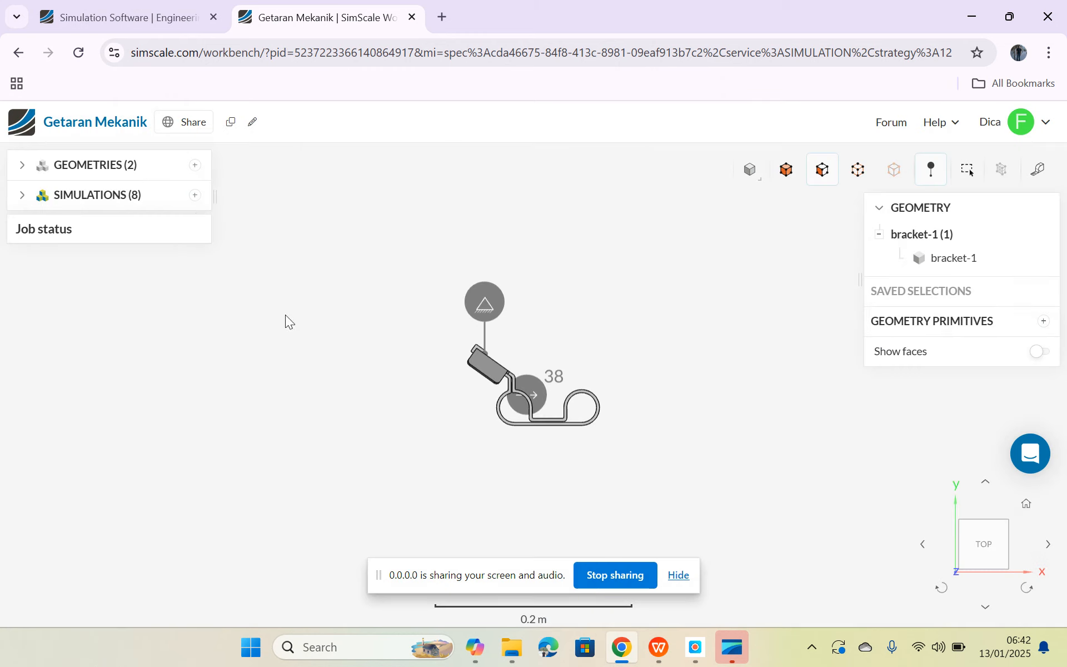
- Expand the project's geometries and open the settings of the bracket-1 (1) geometry
click(126, 165)
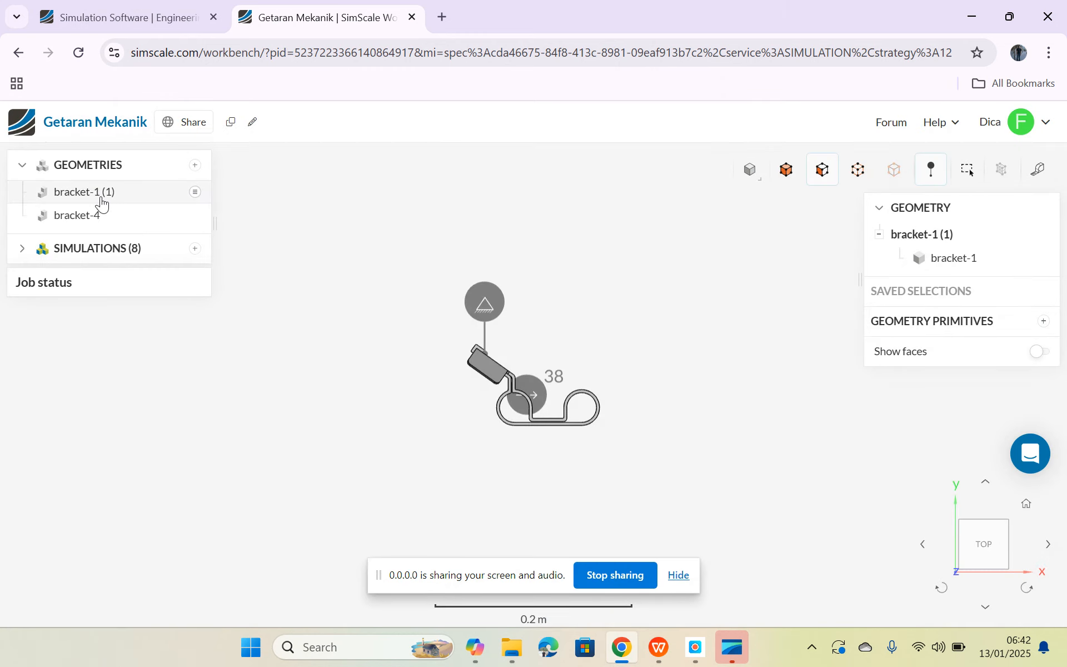
click(96, 198)
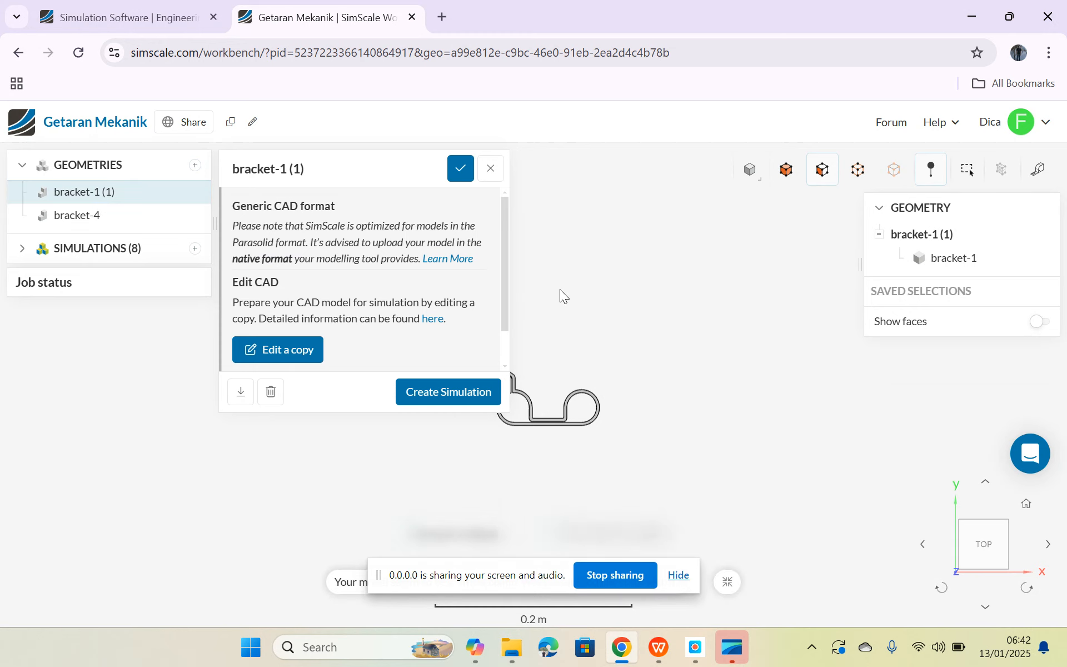
- Preview the Static analysis type for a new simulation of the bracket-1 (1) geometry, leaving without creating it
drag(620, 343, 588, 360)
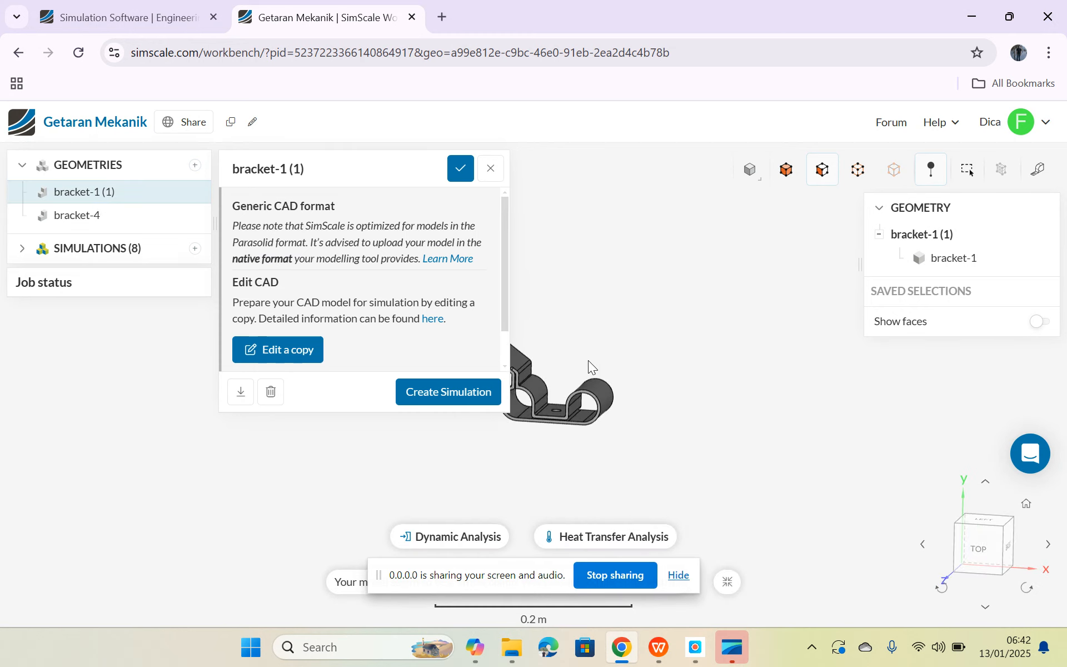
click(460, 392)
scroll(422, 378, down, 3)
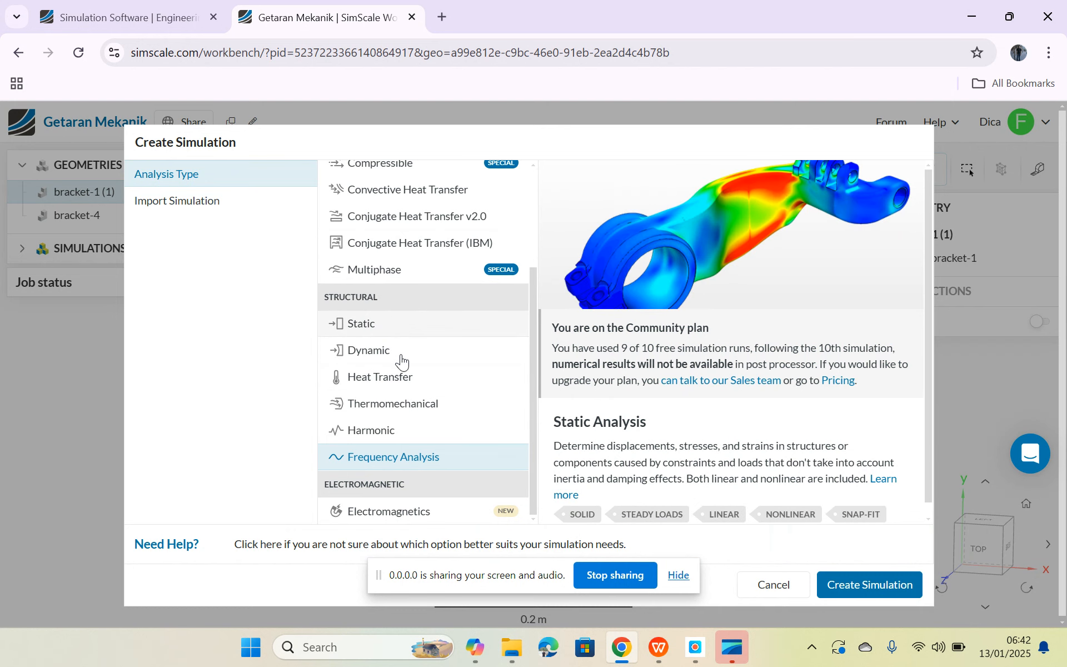
click(443, 329)
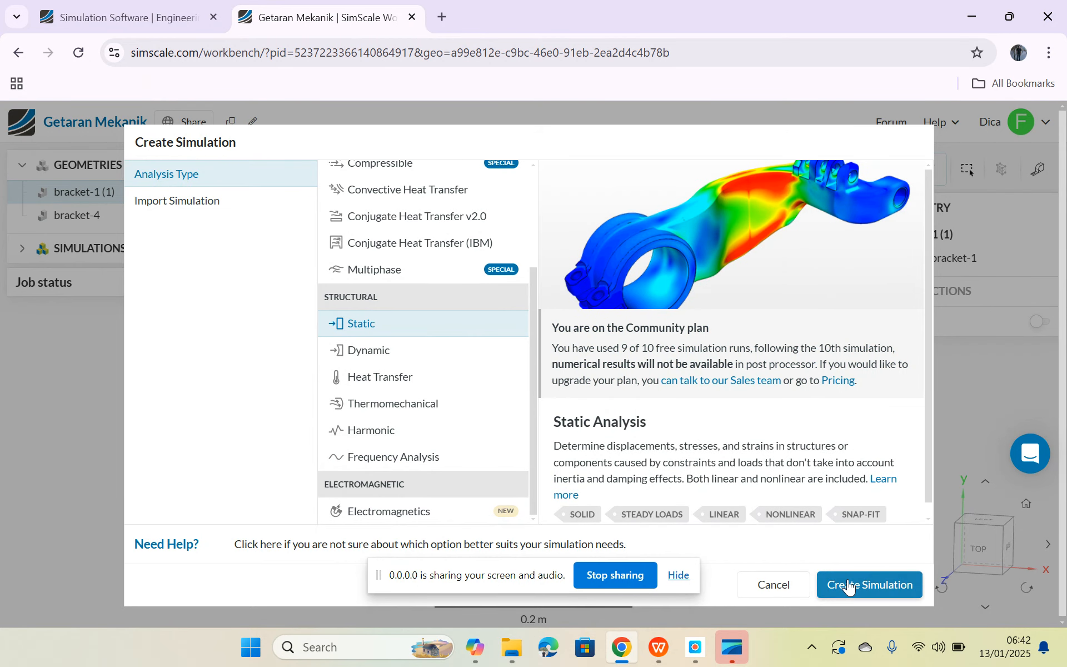
click(772, 593)
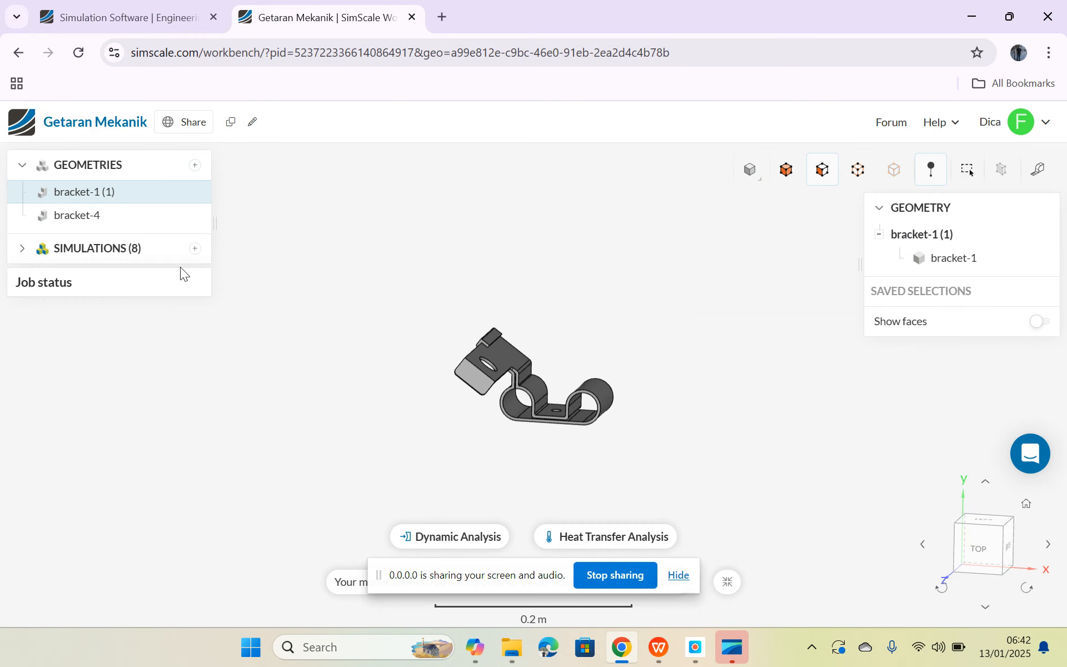
- Expand the project's simulations and open the analysis settings of the first Static 2 simulation
click(148, 247)
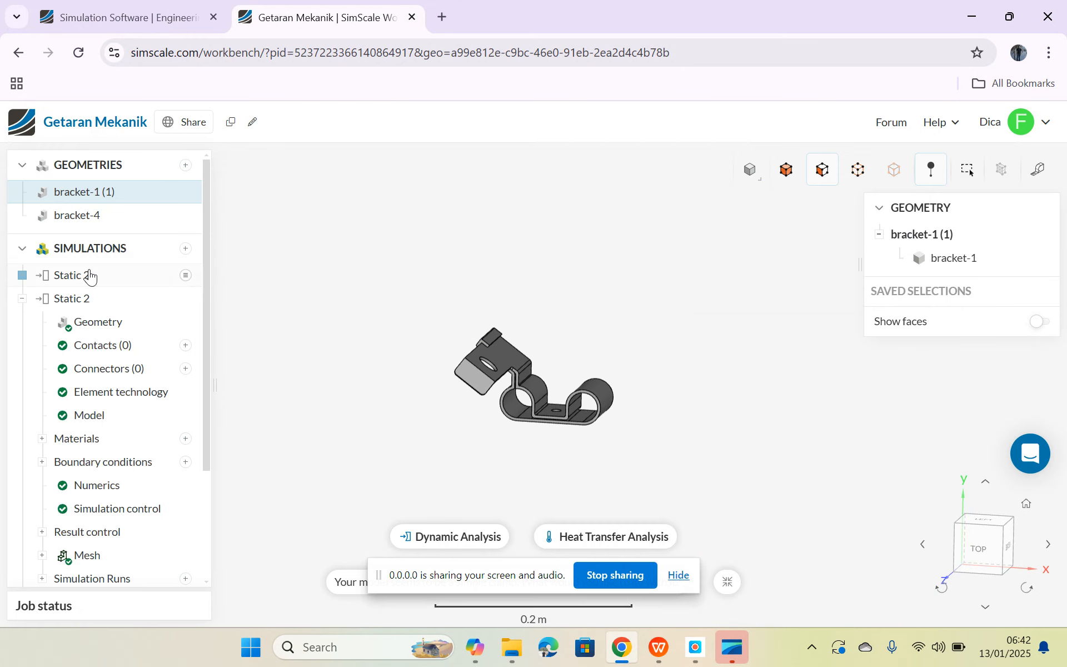
click(22, 299)
click(22, 275)
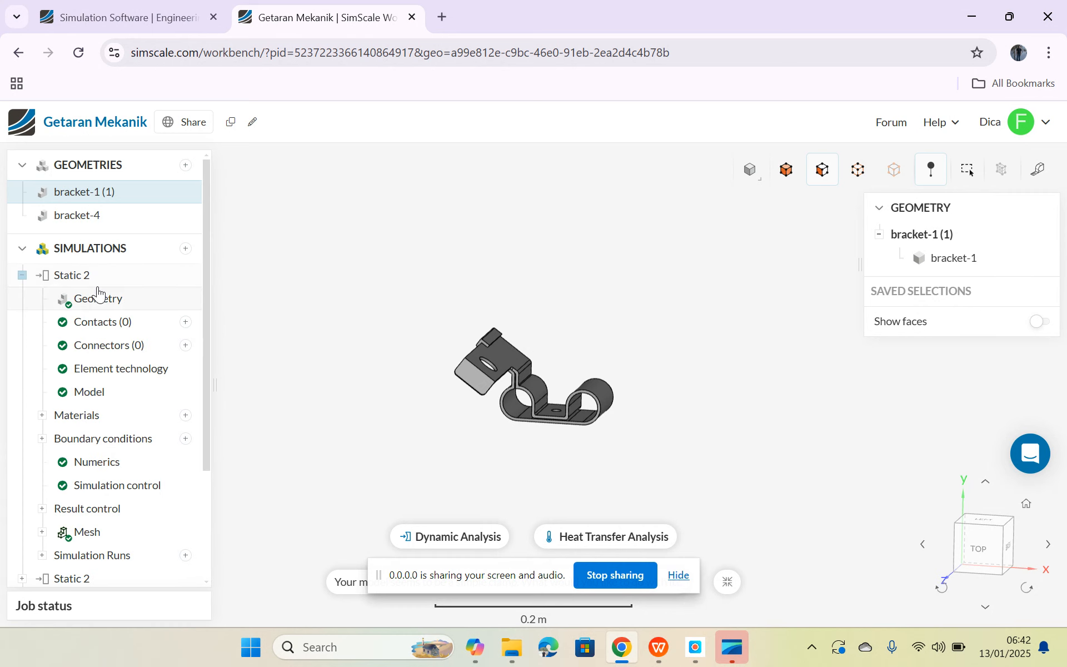
click(121, 277)
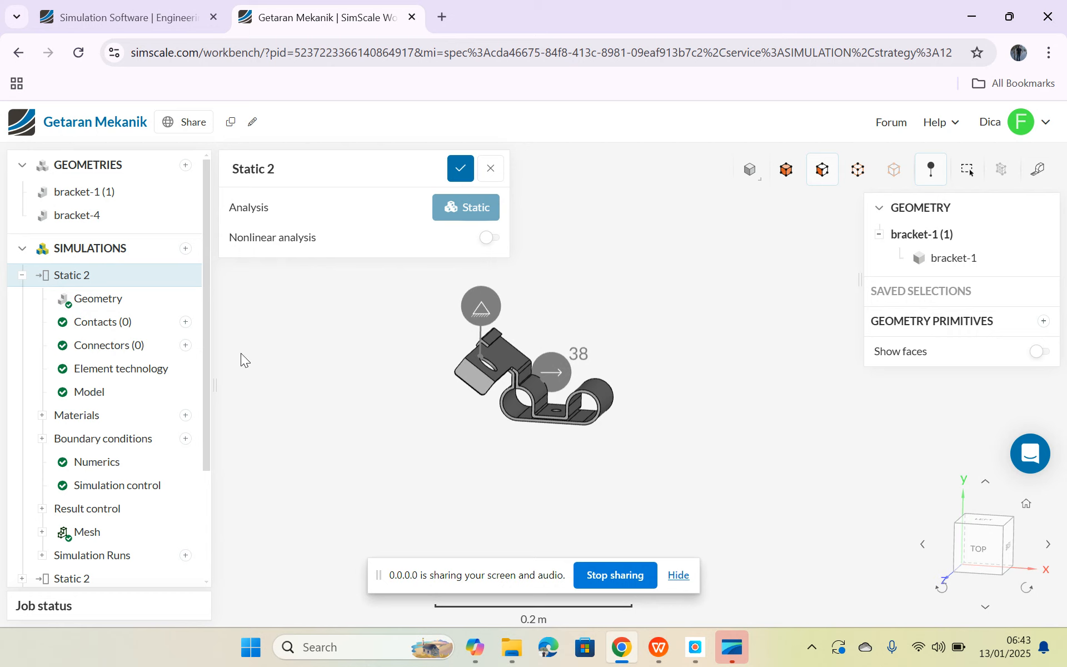
- Check the material assigned to Static 2 and view ABS in the material library without applying it
scroll(202, 380, down, 2)
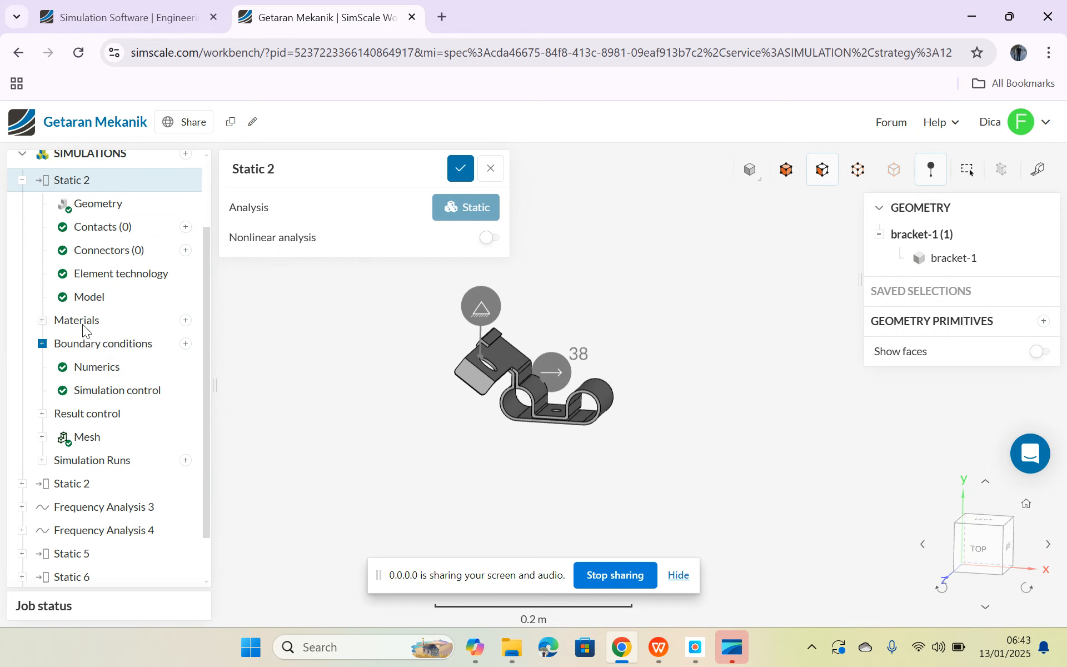
click(43, 320)
click(185, 320)
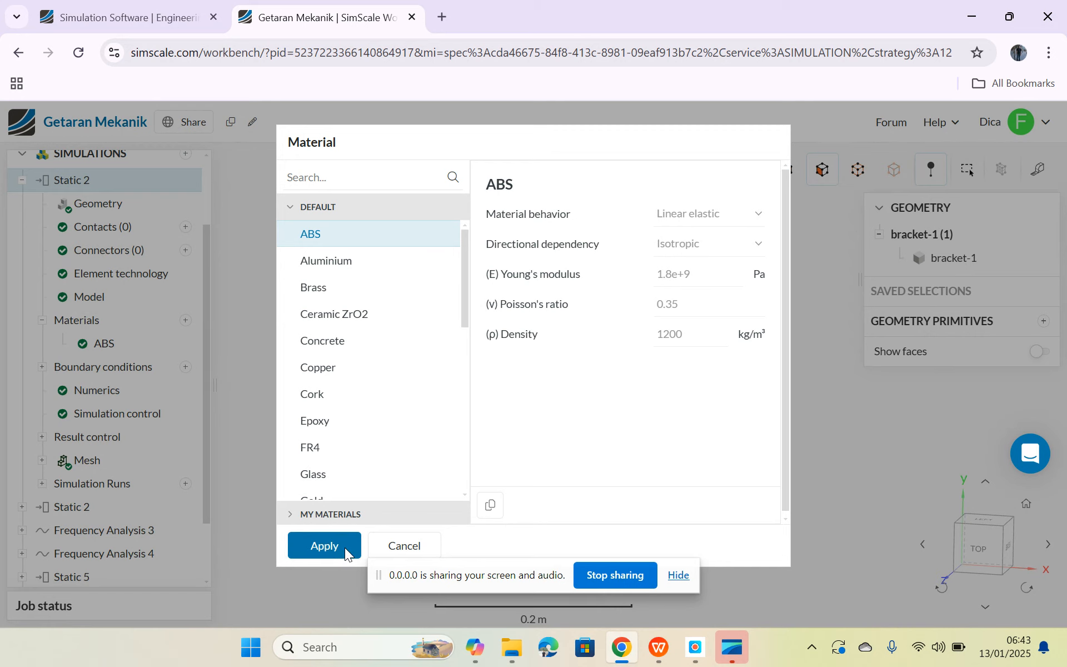
click(415, 544)
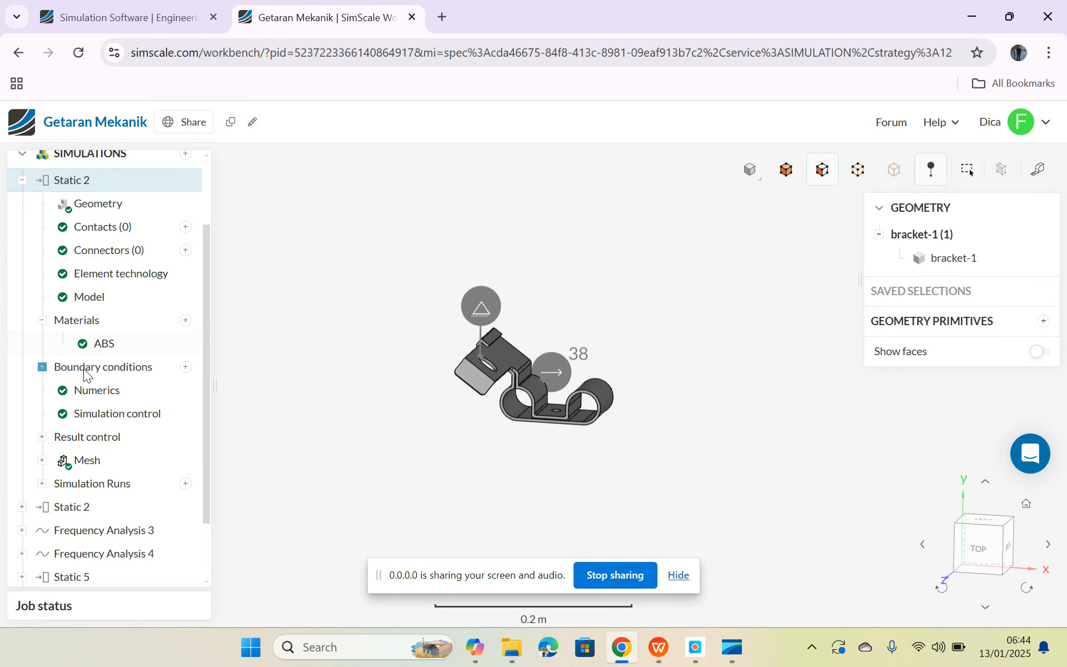
click(42, 320)
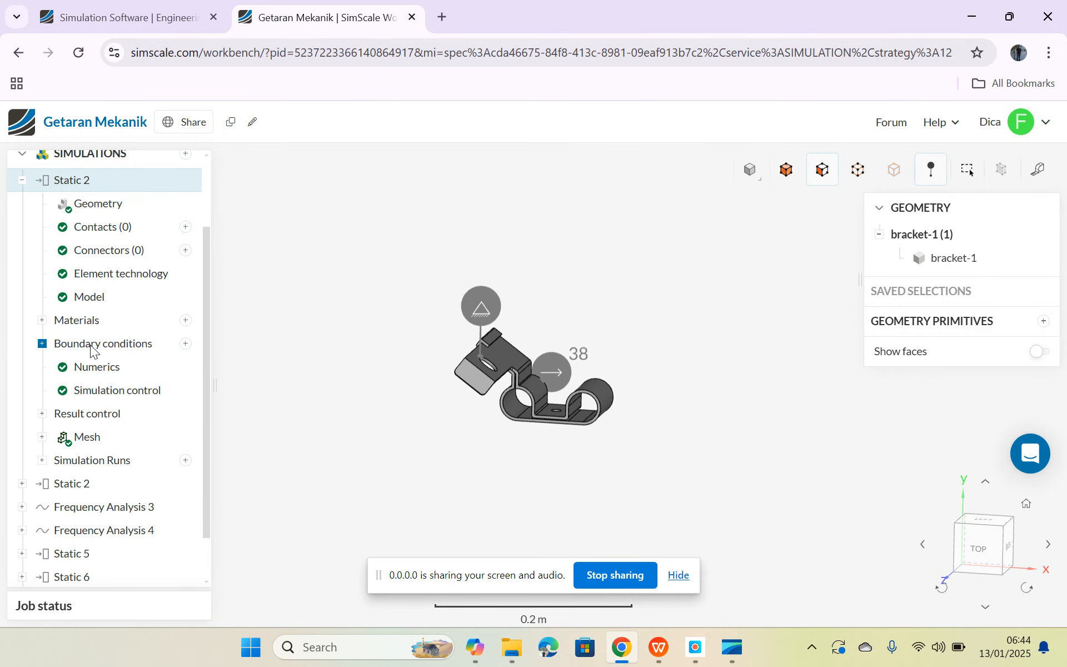
- View the available boundary condition types for Static 2 and expand its existing boundary conditions
drag(675, 395, 578, 458)
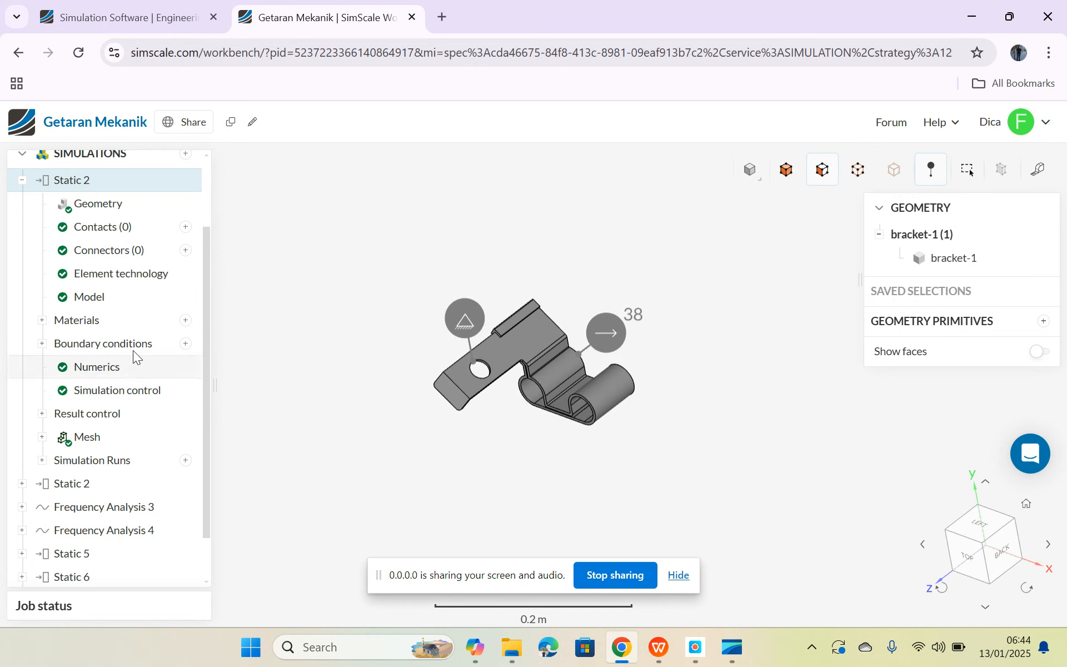
click(185, 344)
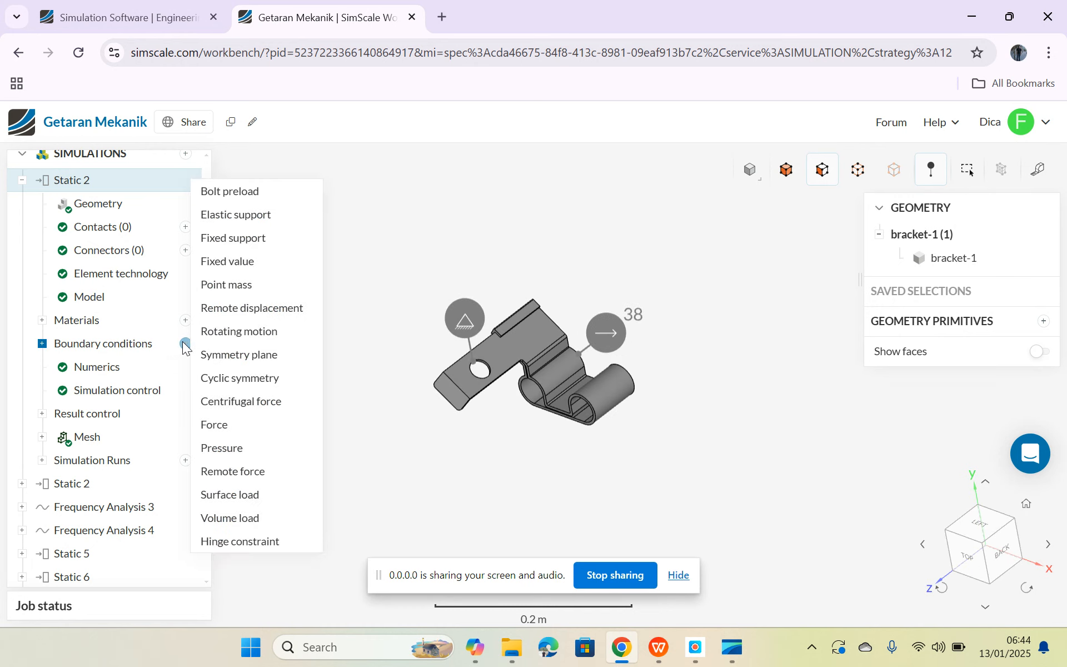
click(153, 343)
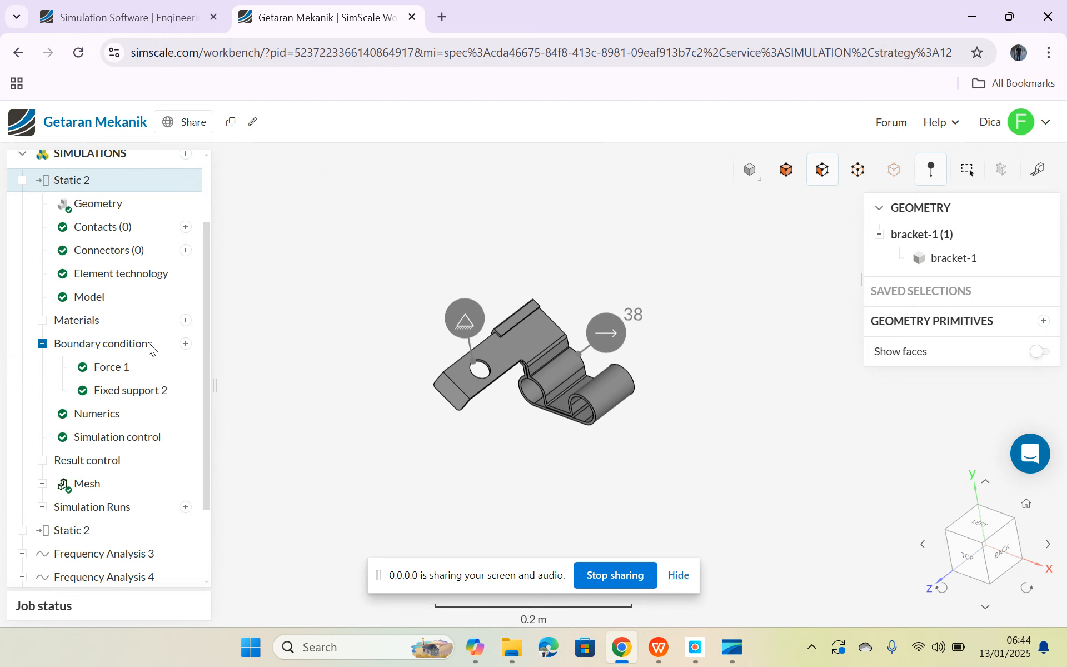
- Inspect Force 1's components and assigned faces from several angles, and check the face assigned to Fixed support 2
click(136, 377)
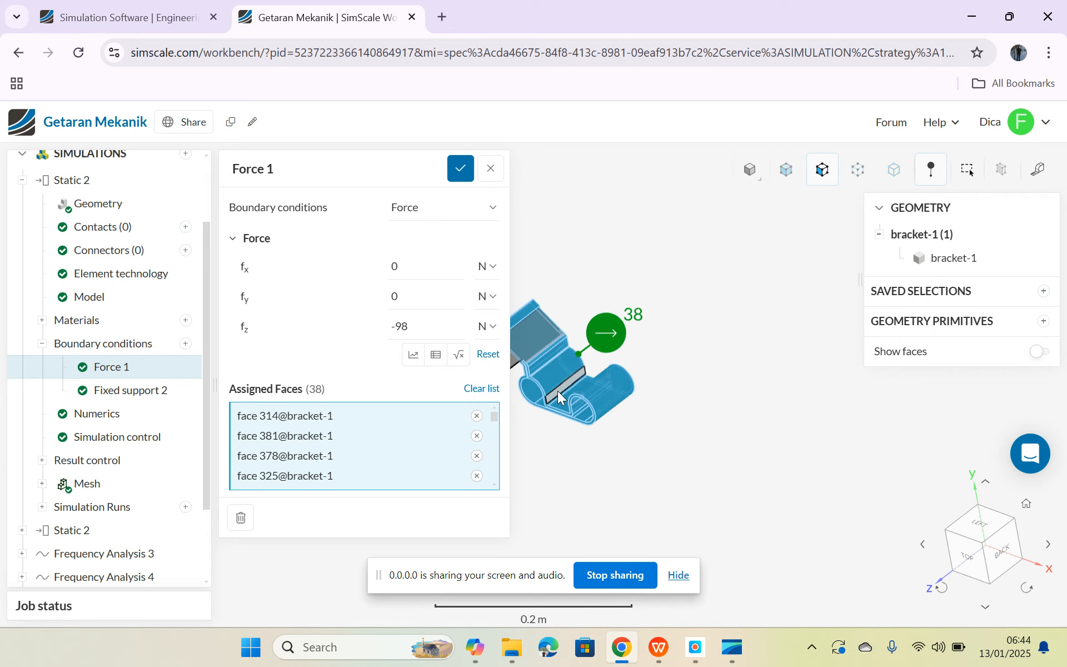
mouse_move(568, 445)
mouse_down()
mouse_move(602, 439)
mouse_move(655, 389)
mouse_move(541, 449)
mouse_move(673, 401)
mouse_move(582, 456)
mouse_move(659, 405)
mouse_up()
drag(617, 442, 582, 462)
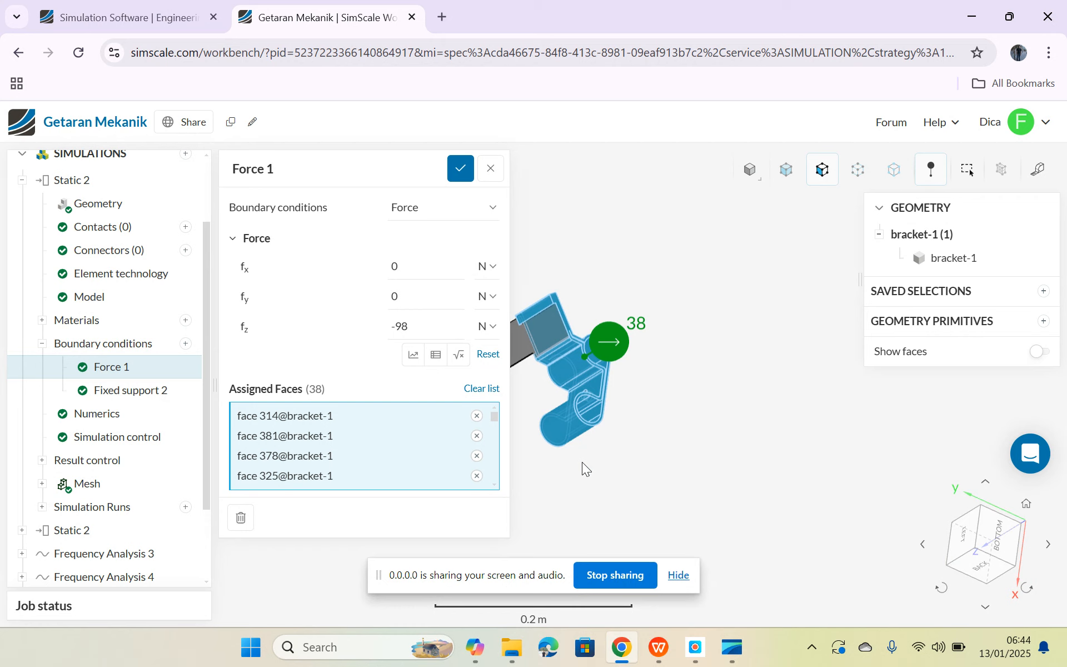
drag(642, 392, 559, 473)
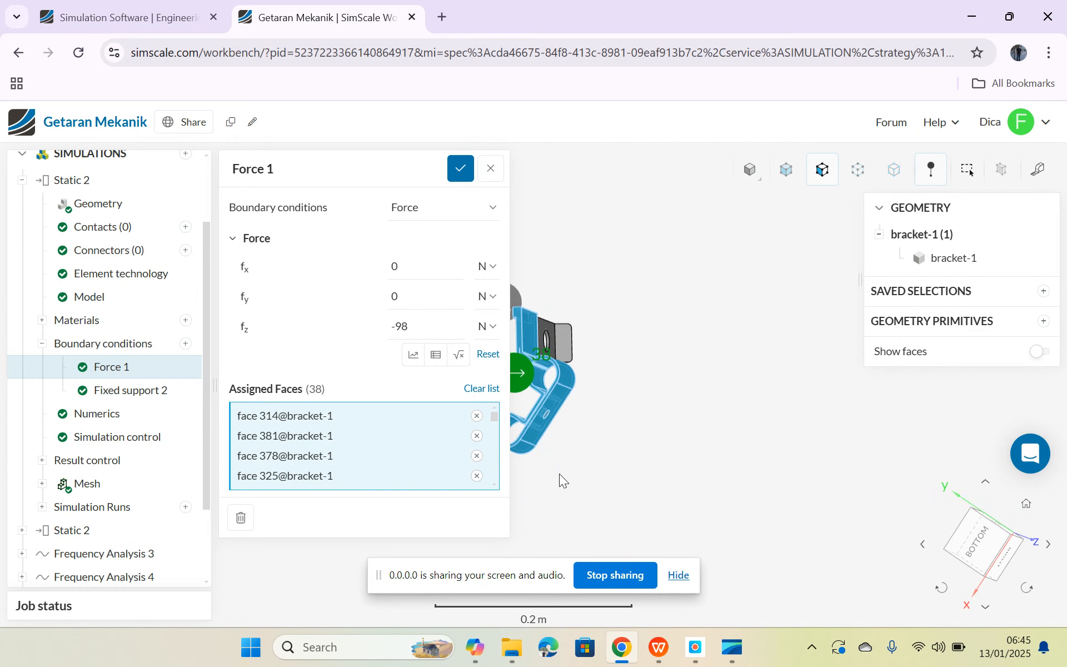
drag(662, 384, 833, 330)
drag(582, 461, 690, 421)
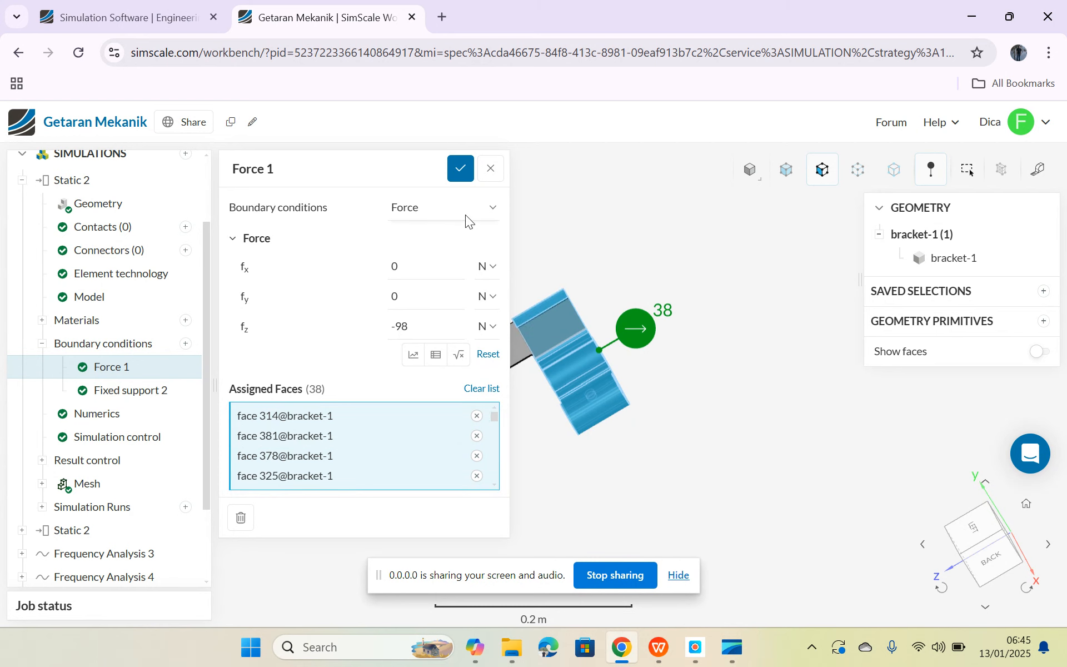
click(461, 168)
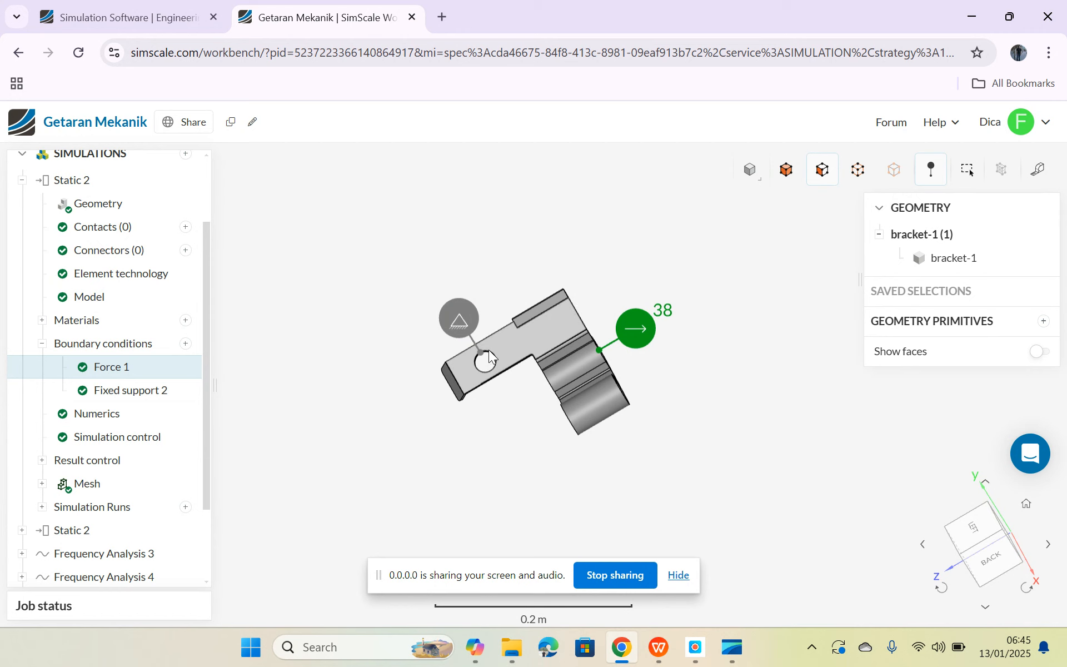
click(166, 391)
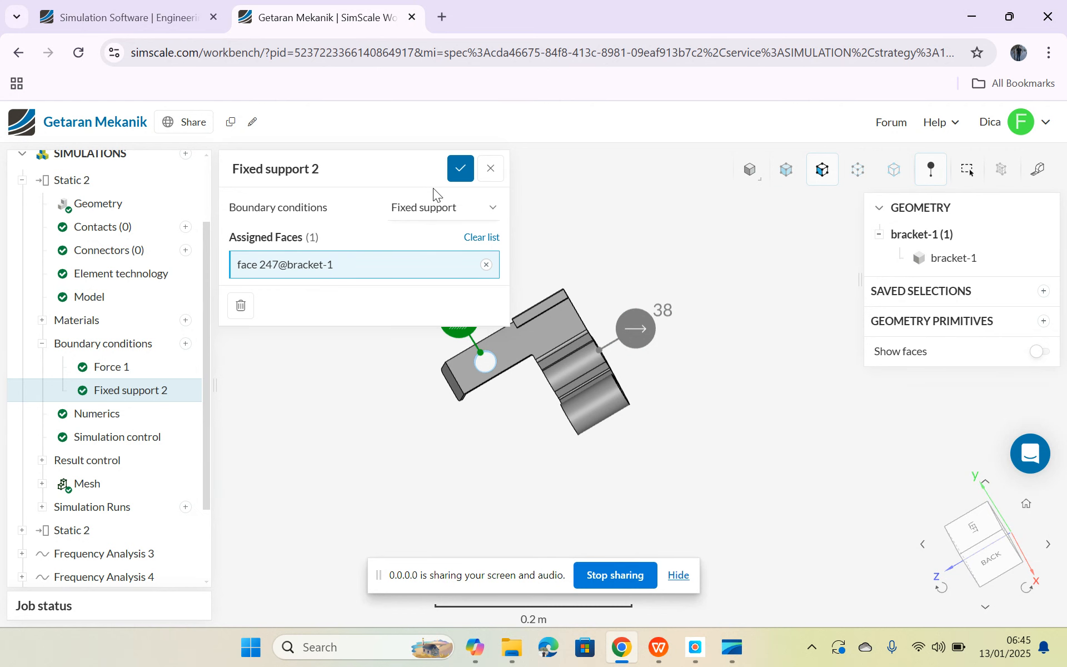
click(466, 177)
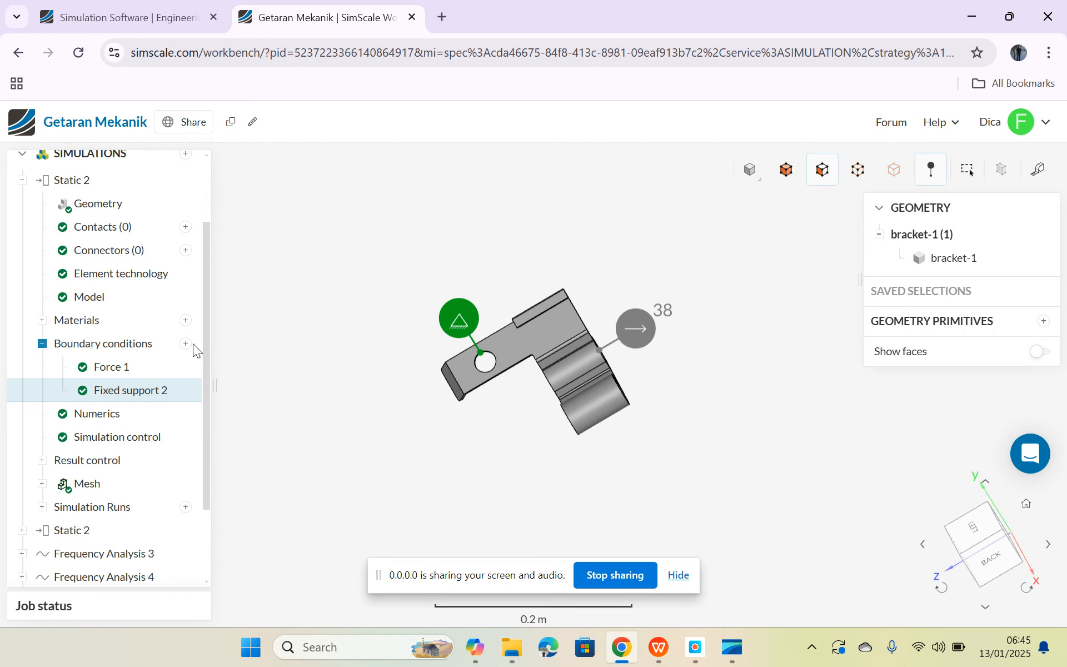
- Review the mesh settings of Static 2 and examine the meshed bracket from several angles
scroll(200, 367, down, 2)
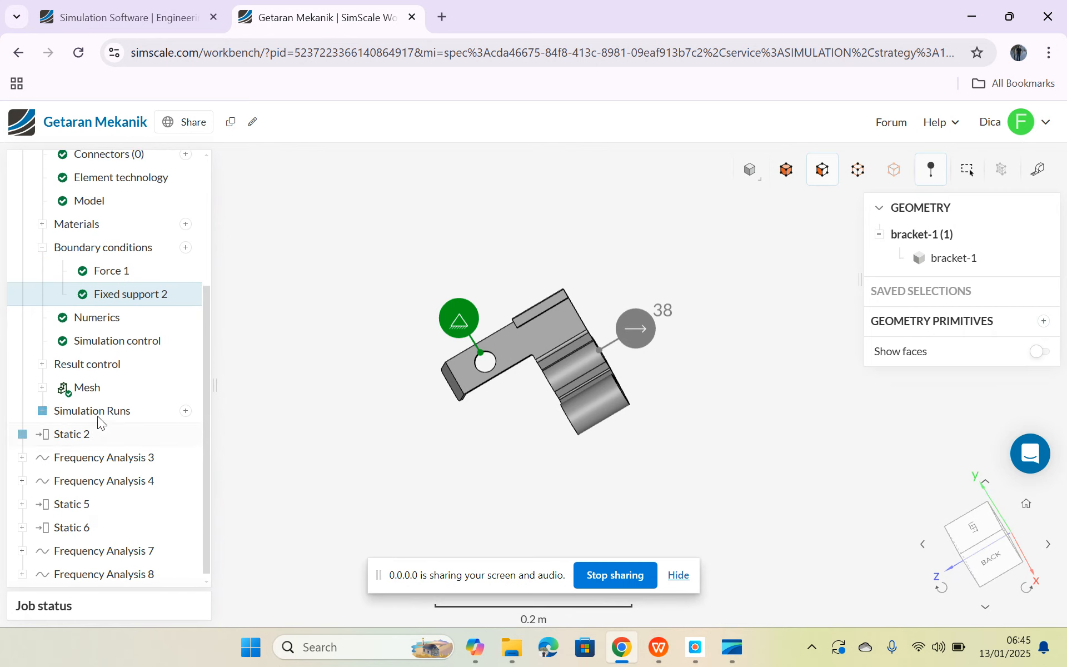
click(98, 389)
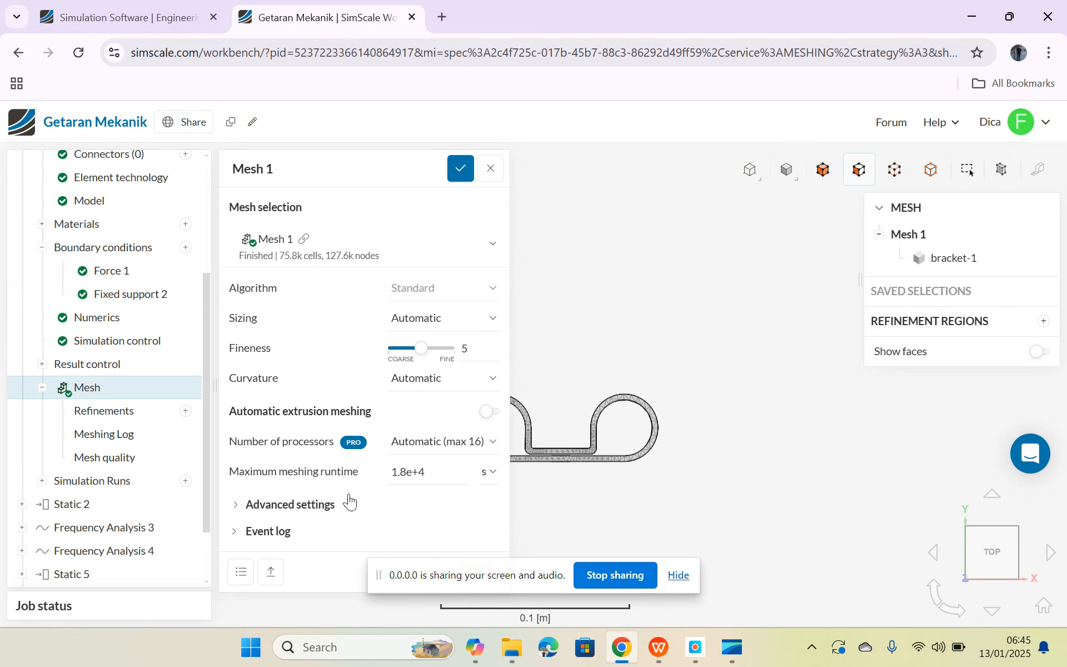
click(459, 174)
drag(610, 348, 483, 457)
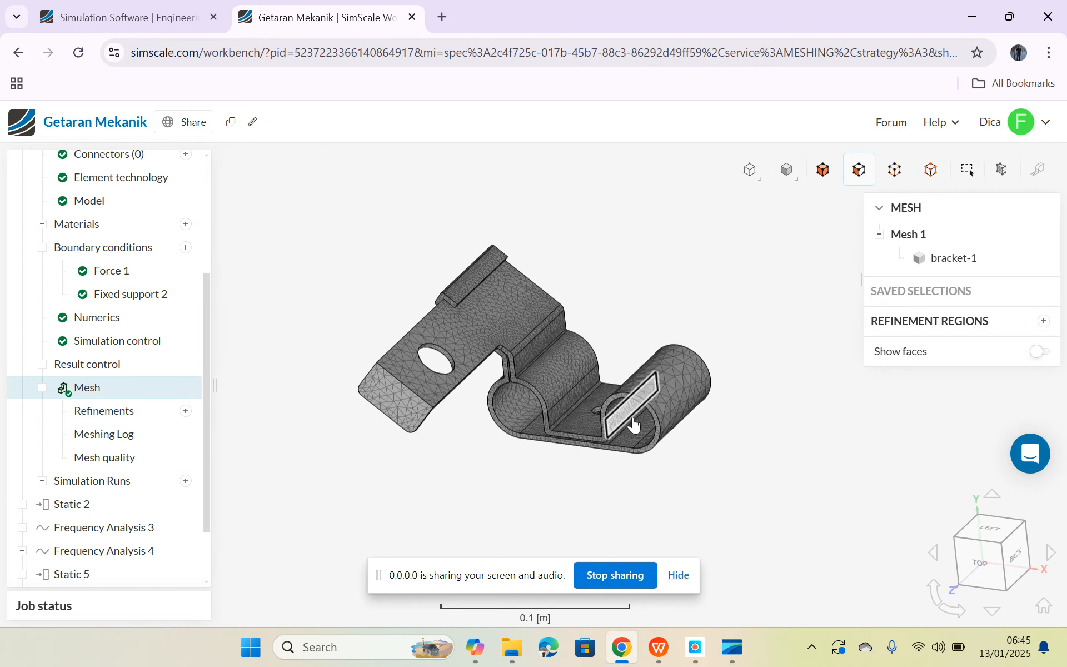
drag(720, 416, 654, 507)
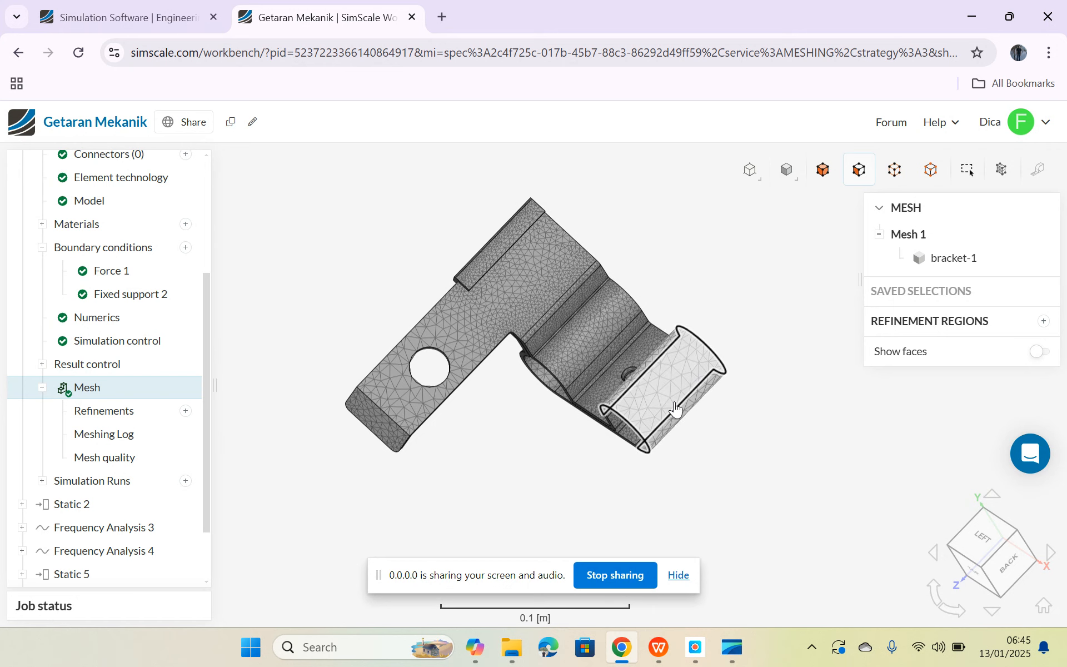
drag(663, 488, 753, 327)
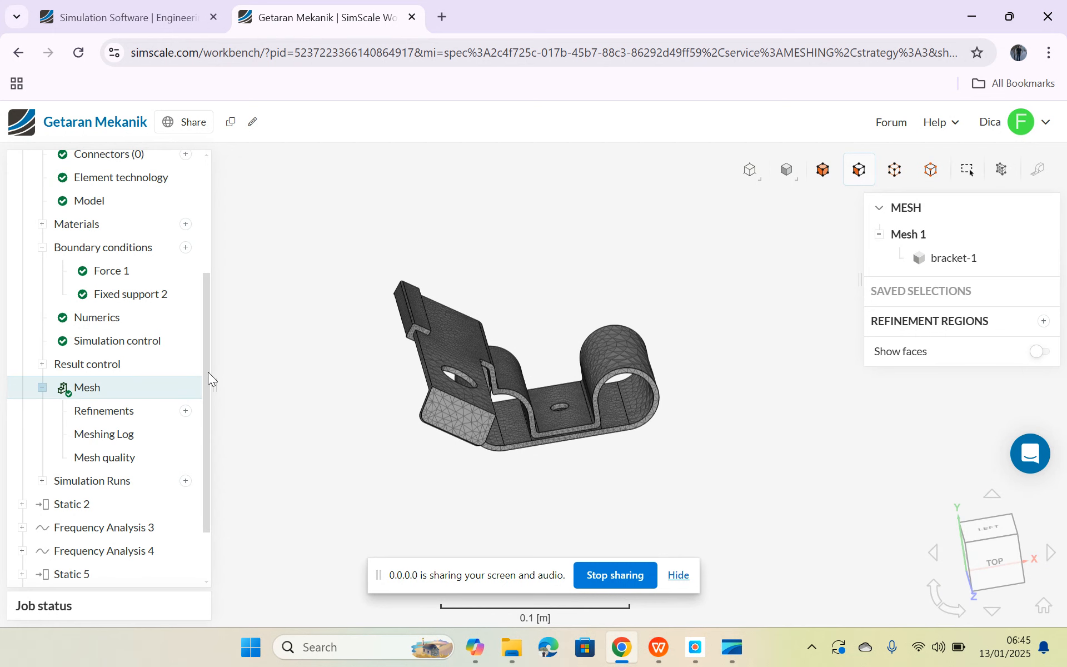
- Expand the simulation runs of Static 2 and view the new run setup without starting a run
drag(209, 371, 199, 411)
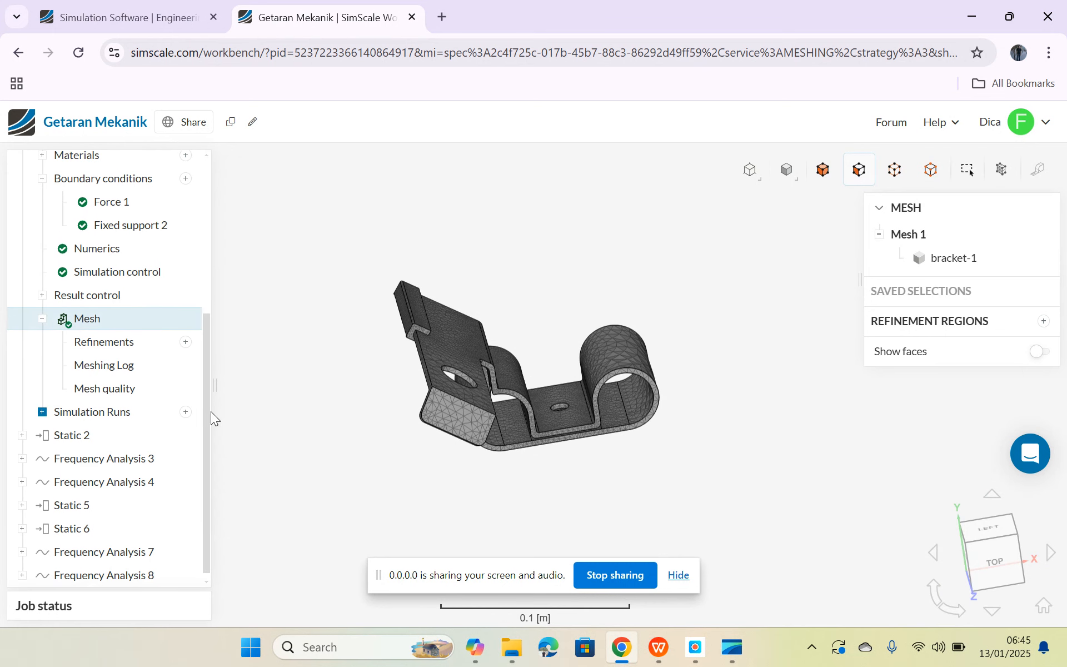
click(85, 413)
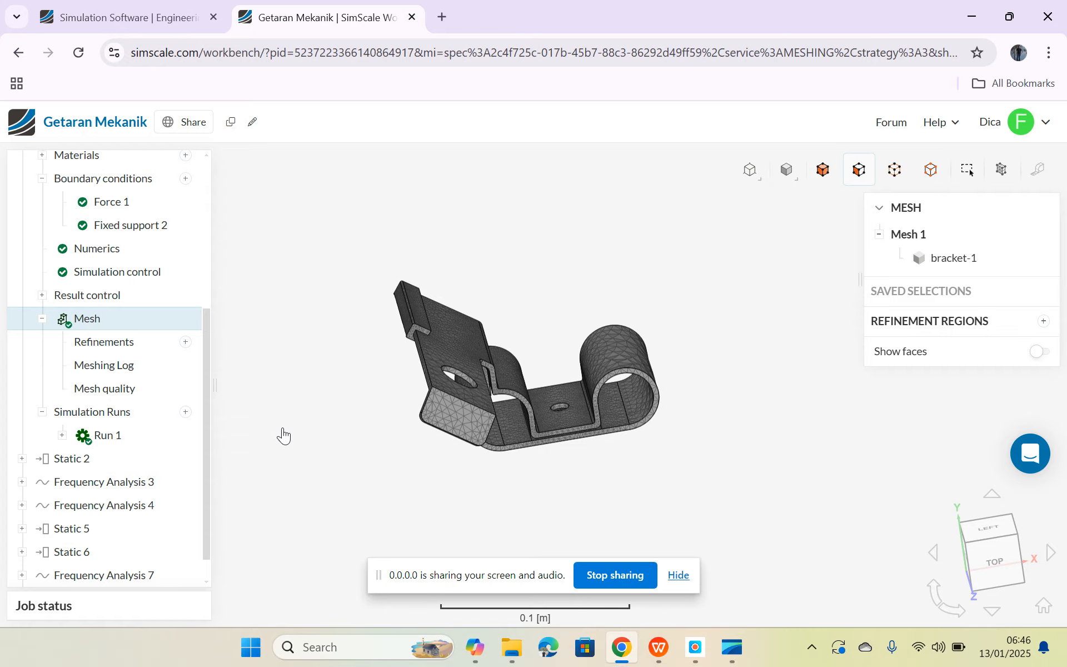
click(189, 416)
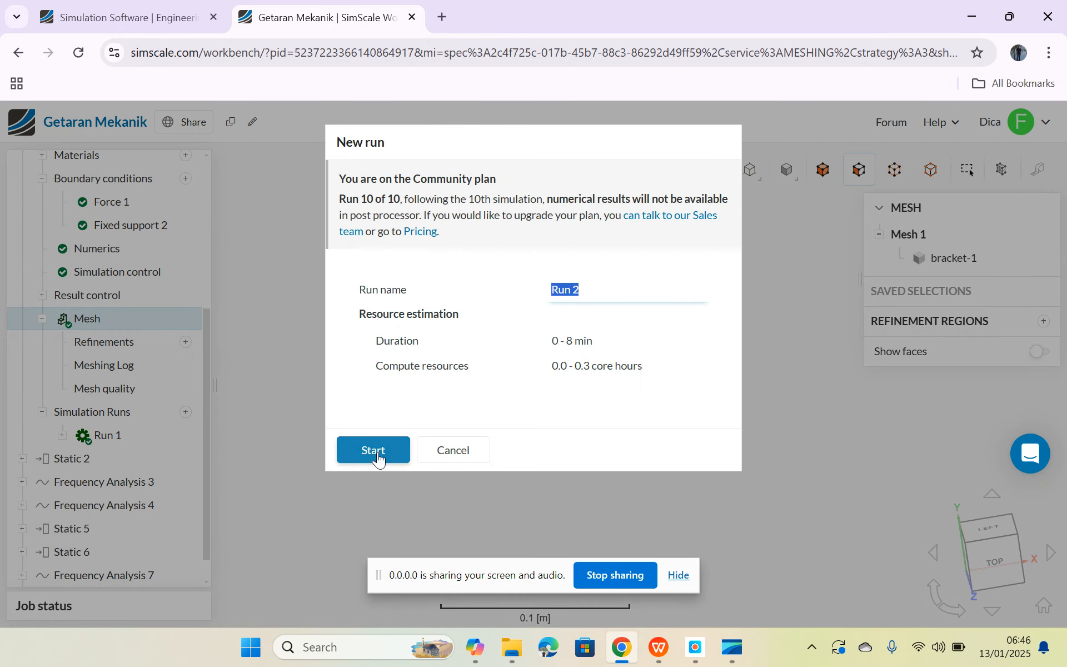
click(453, 451)
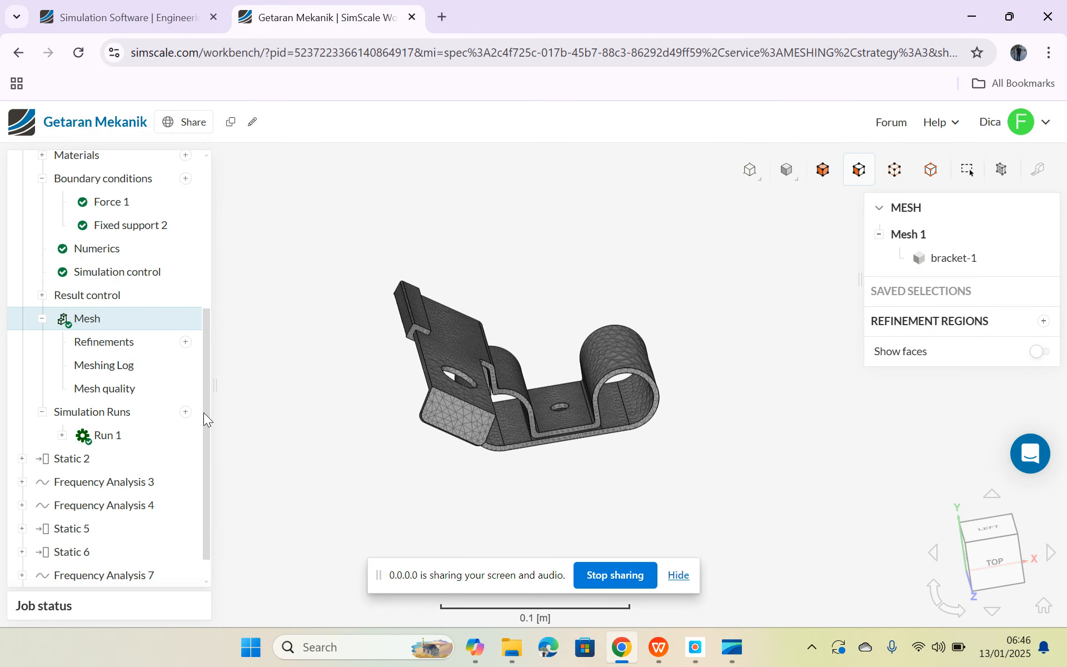
- Open the post-processed results of Run 1, view the displacement plot on the bracket and close the filter settings
scroll(204, 417, down, 1)
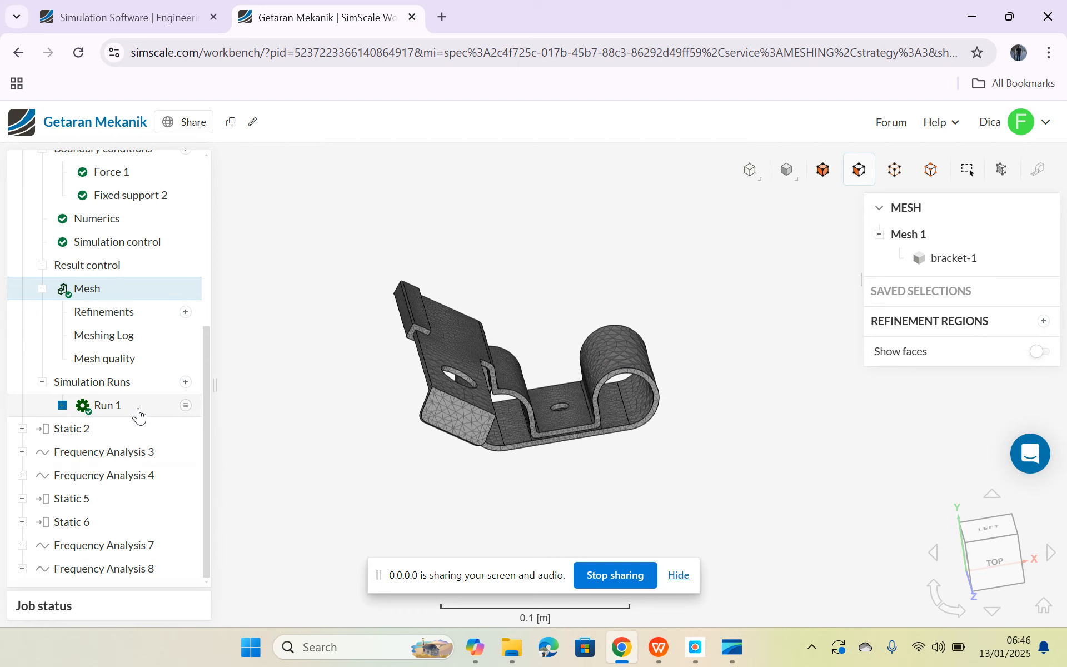
click(111, 408)
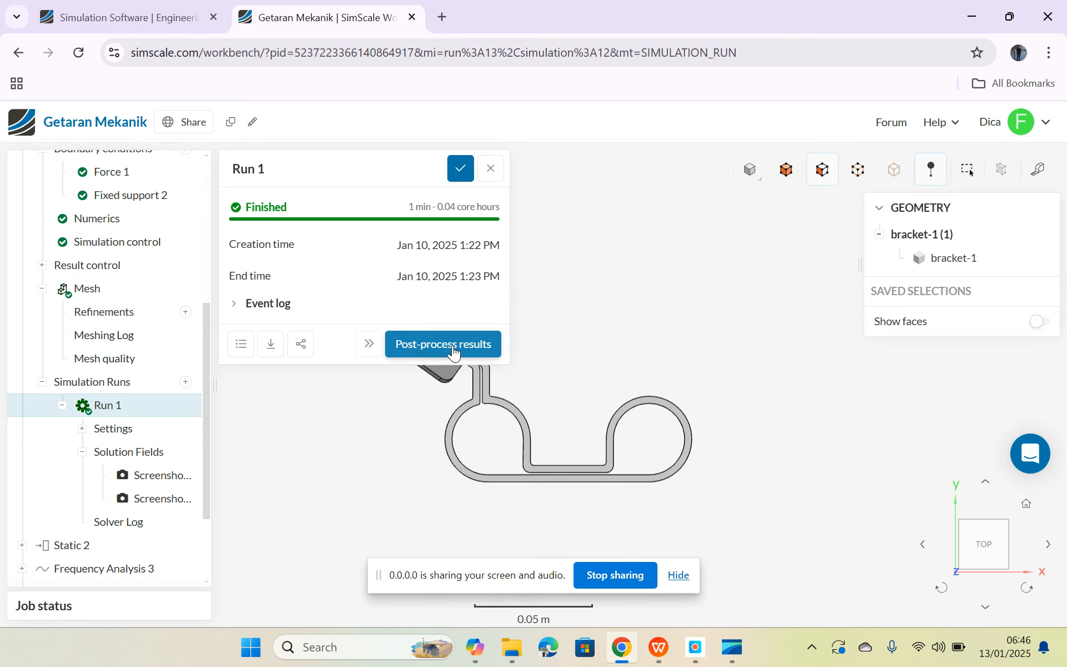
click(453, 346)
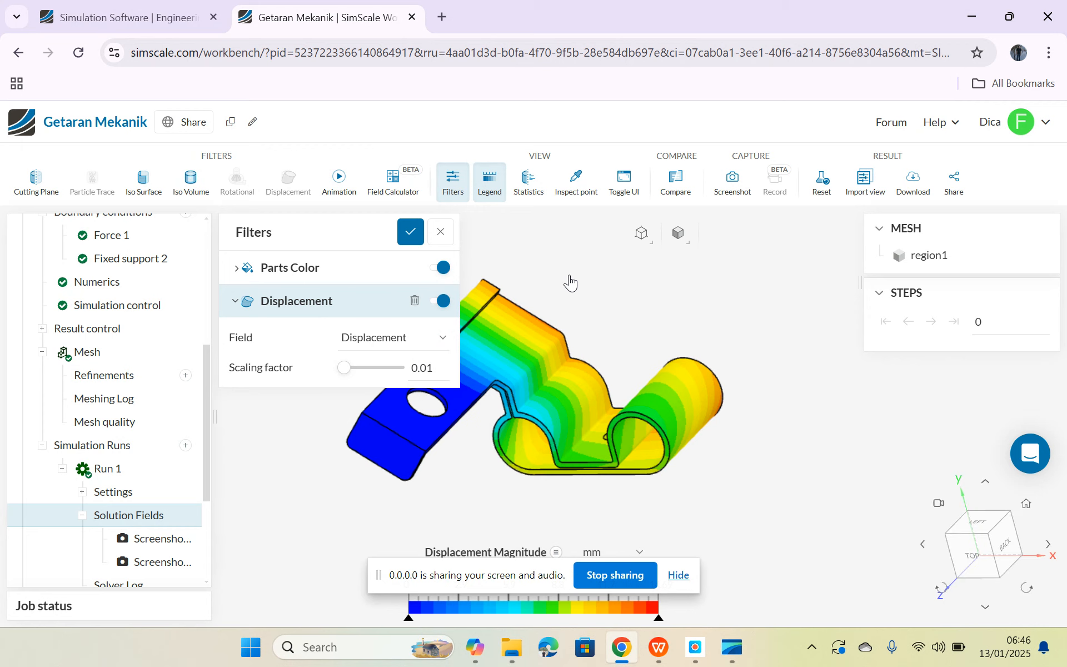
mouse_move(652, 504)
mouse_down()
mouse_move(680, 489)
mouse_move(706, 507)
mouse_move(663, 502)
mouse_up()
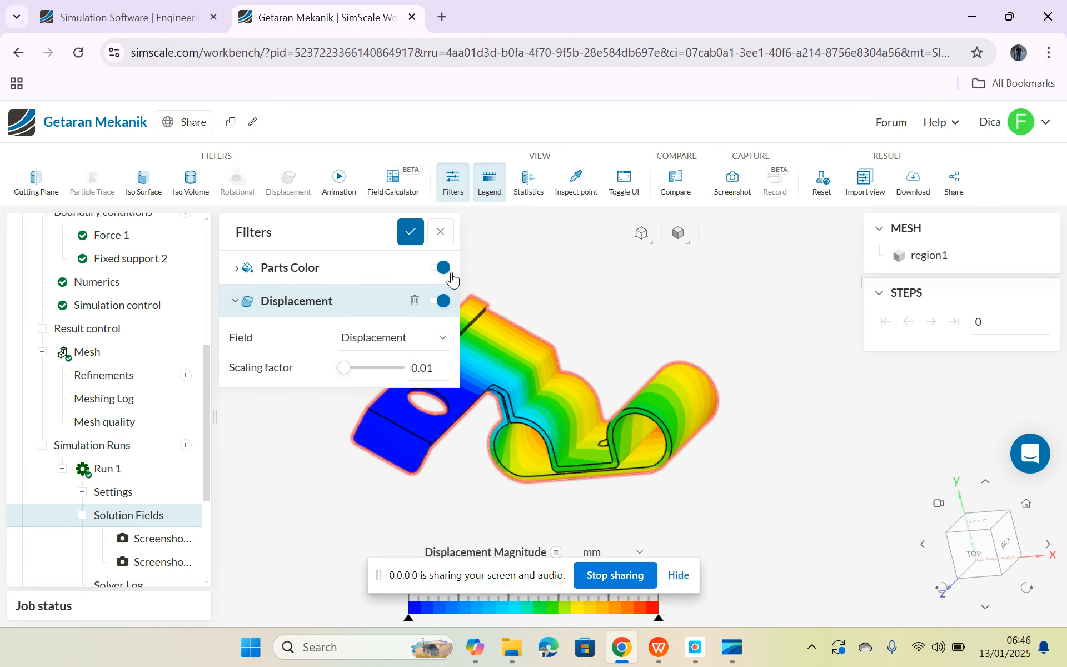
click(411, 232)
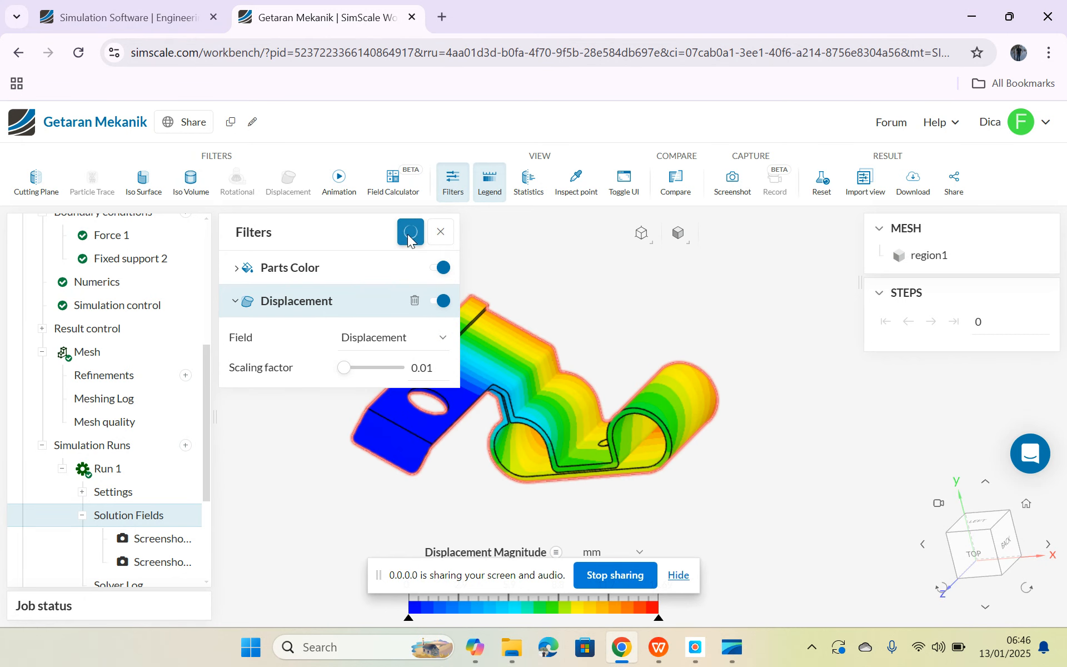
- Clear the filter settings off the result view and check which result fields are available for plotting on the bracket
click(441, 234)
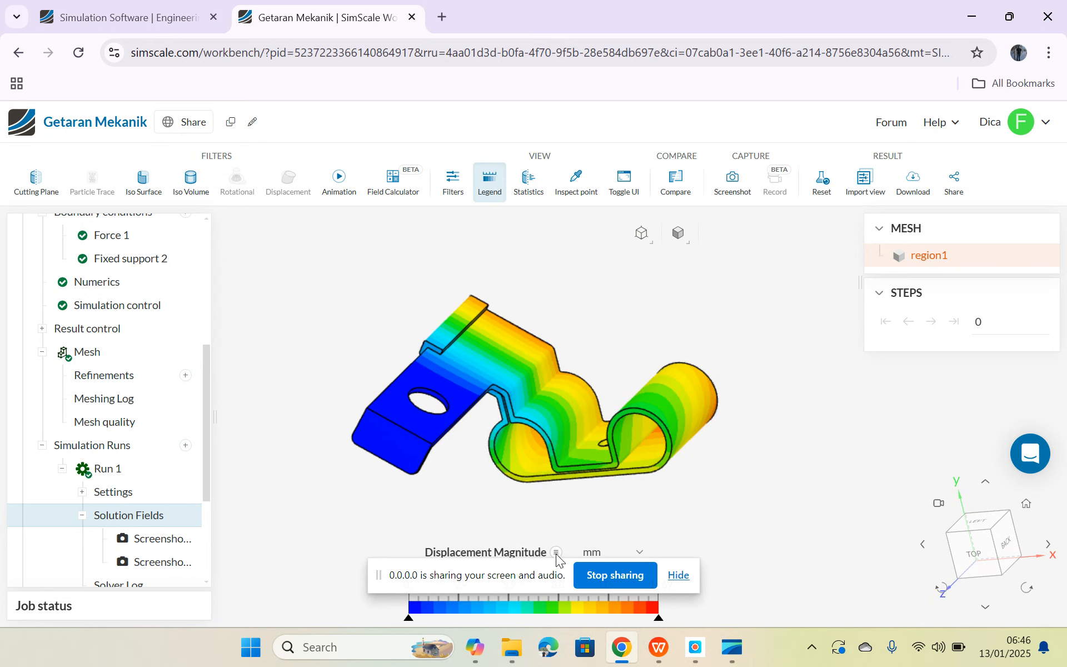
drag(461, 579, 791, 496)
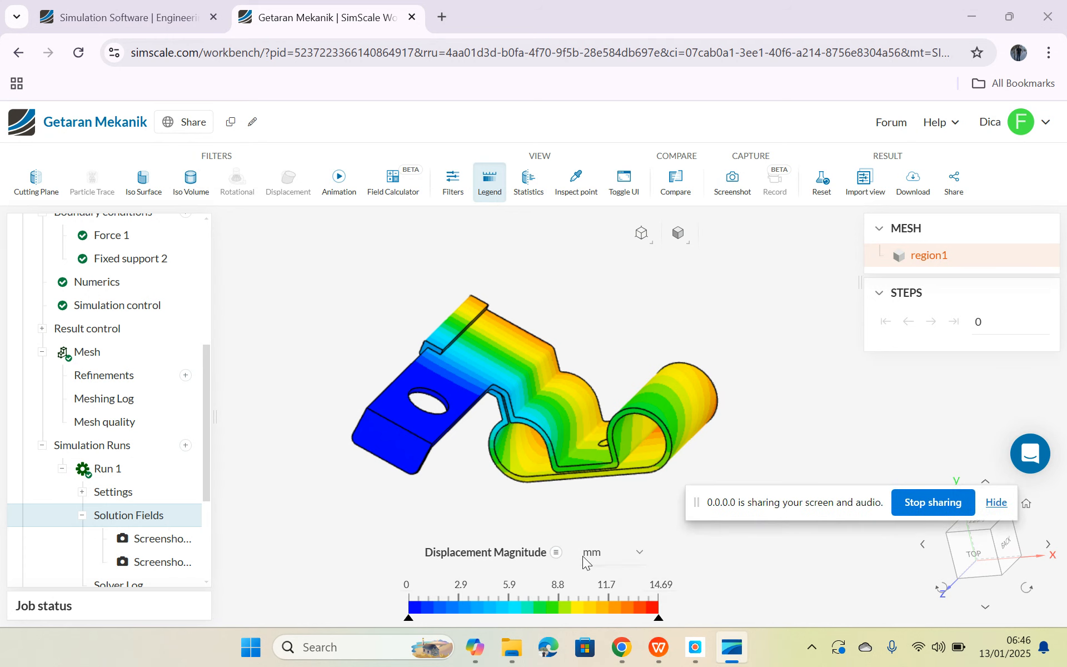
click(555, 552)
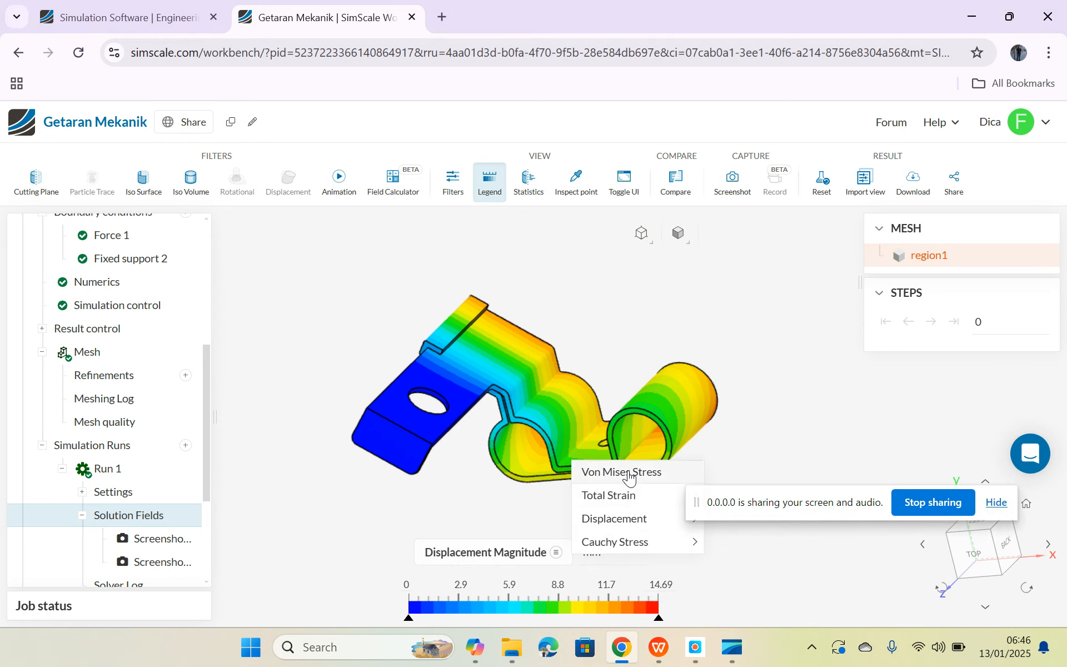
click(502, 499)
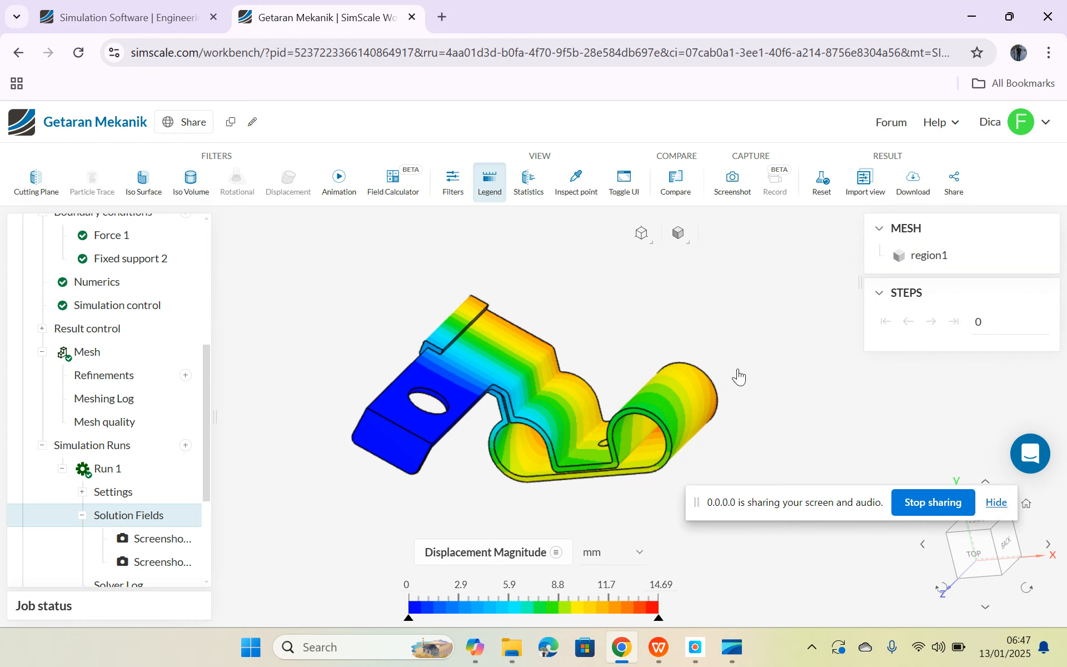
- Examine the displacement magnitude plot on the bracket from the front, back and underside
drag(746, 384, 784, 388)
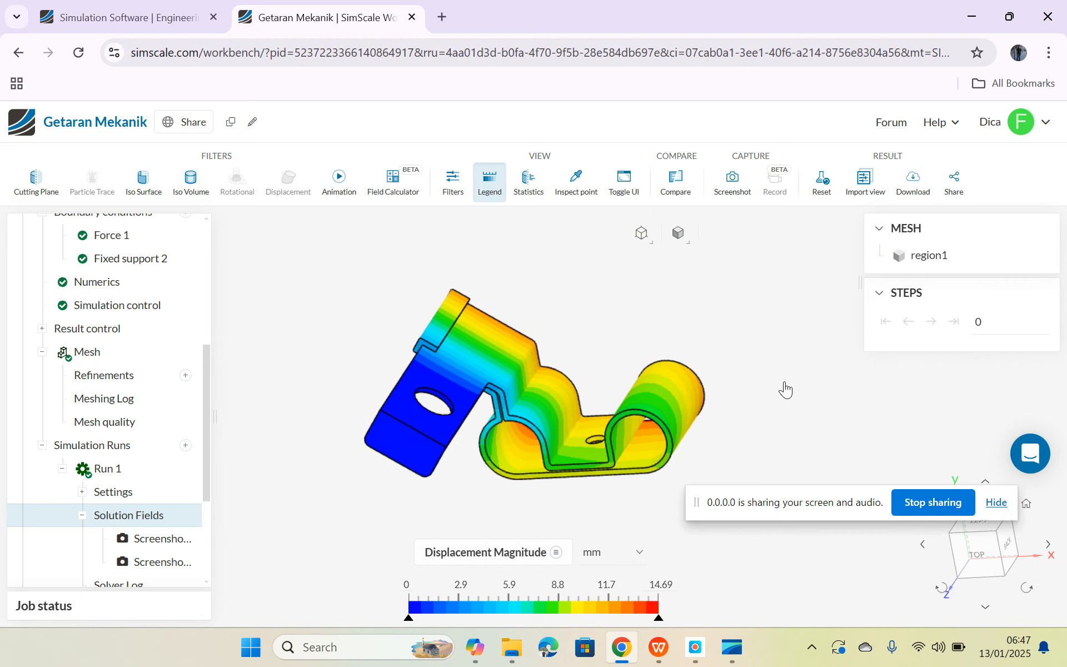
drag(517, 484, 624, 453)
drag(579, 489, 372, 486)
drag(577, 493, 409, 502)
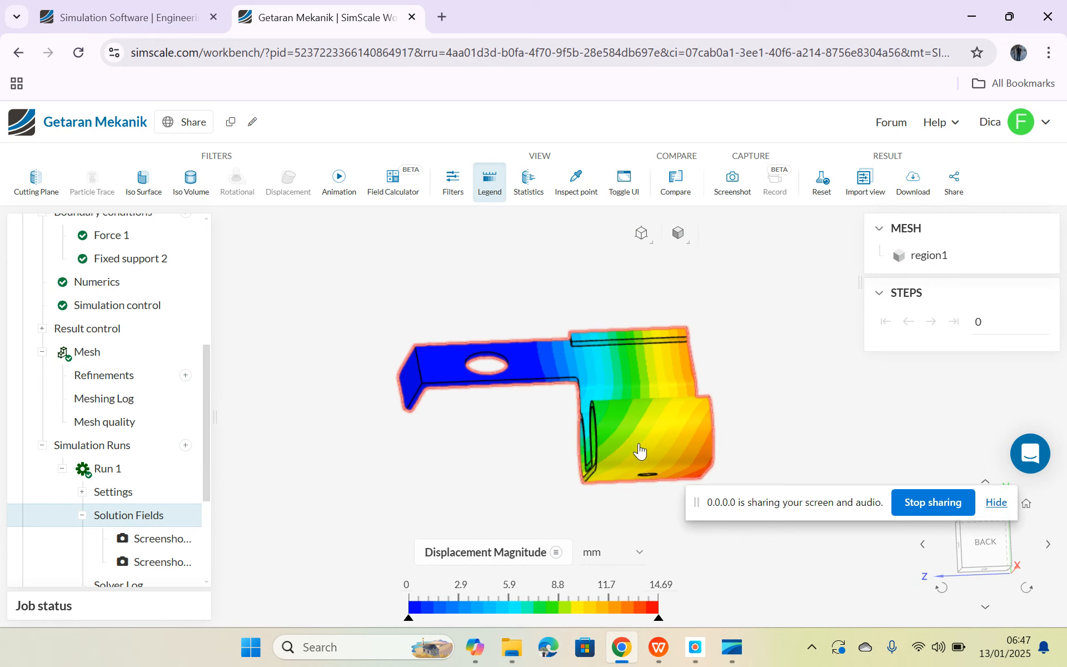
drag(612, 500, 408, 505)
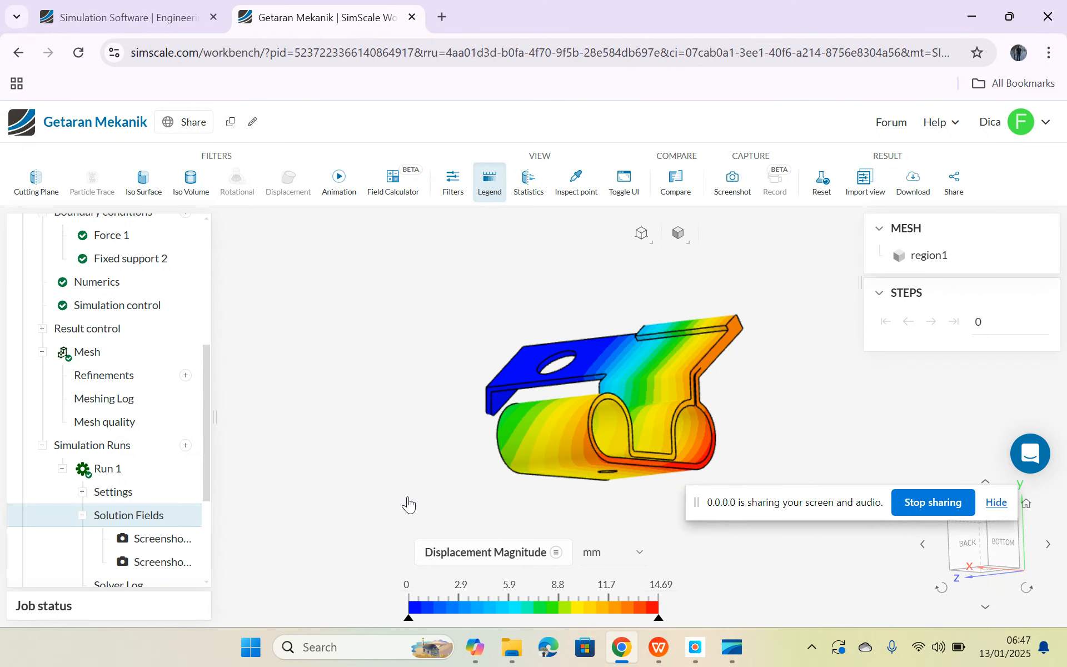
drag(565, 519, 459, 512)
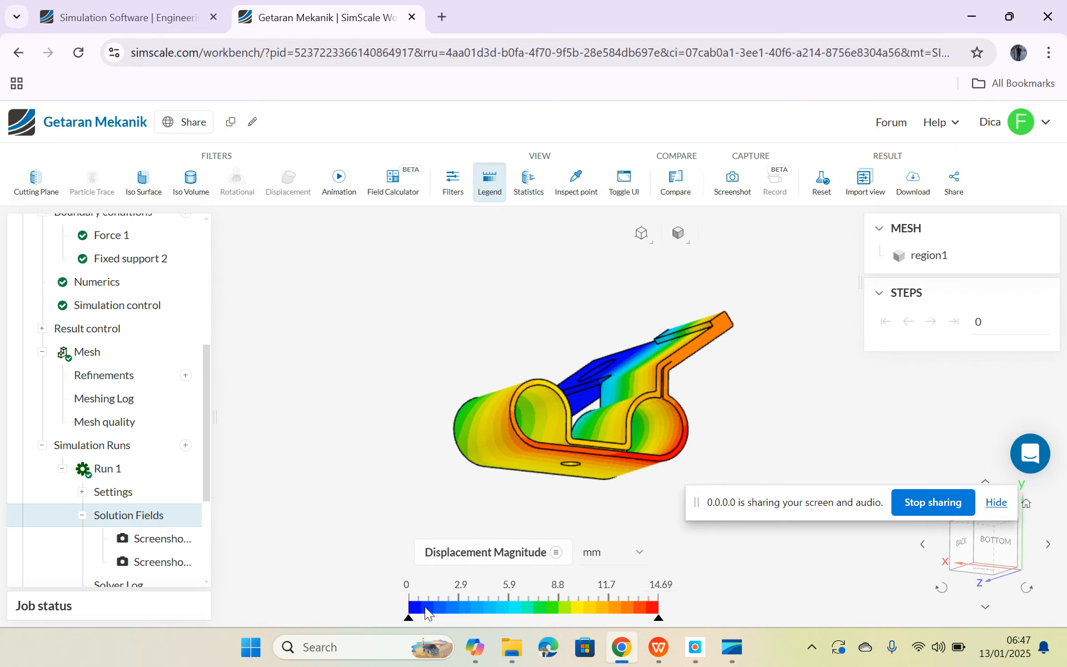
- Isolate the region of highest displacement by raising the legend's lower limit to about 14 mm, inspect it, and restore the limit to 0
drag(408, 619, 450, 627)
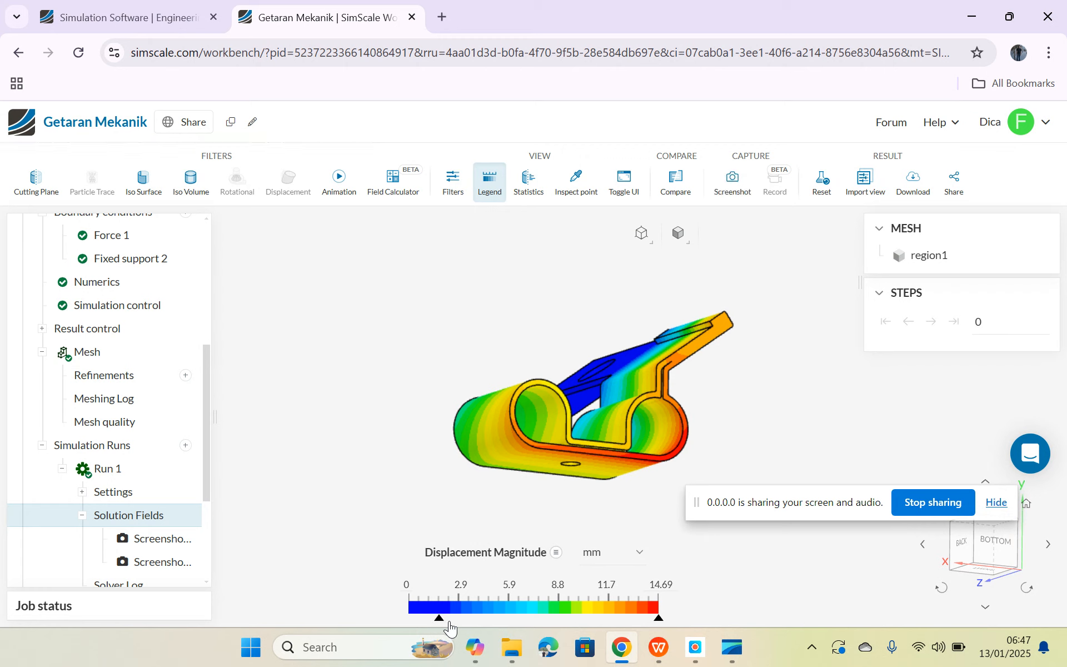
drag(439, 453, 552, 533)
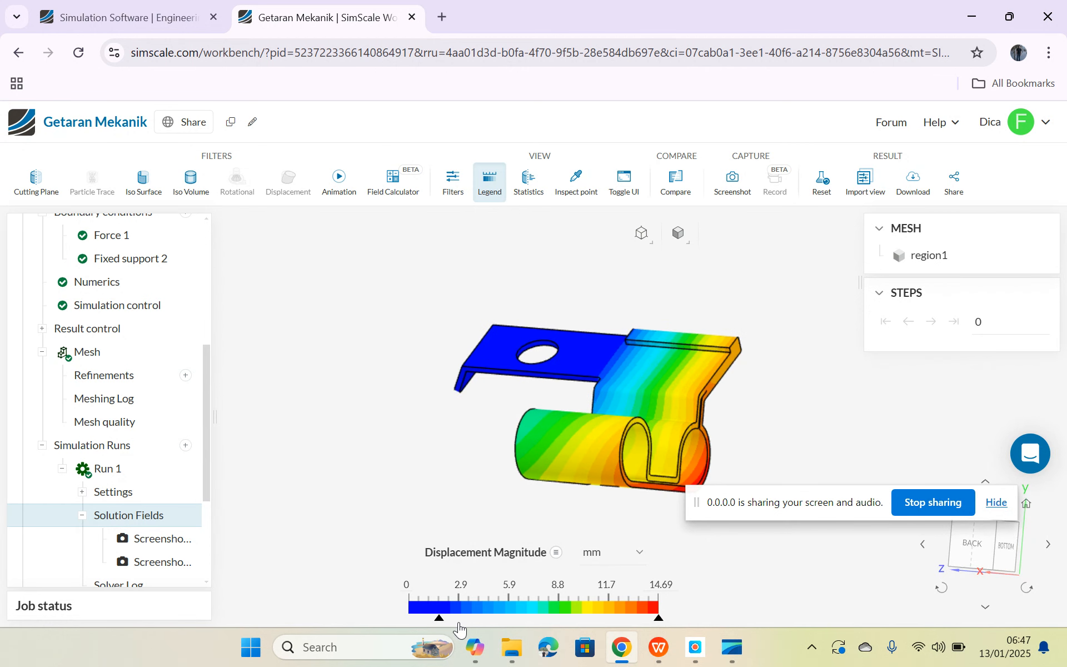
drag(440, 624, 651, 624)
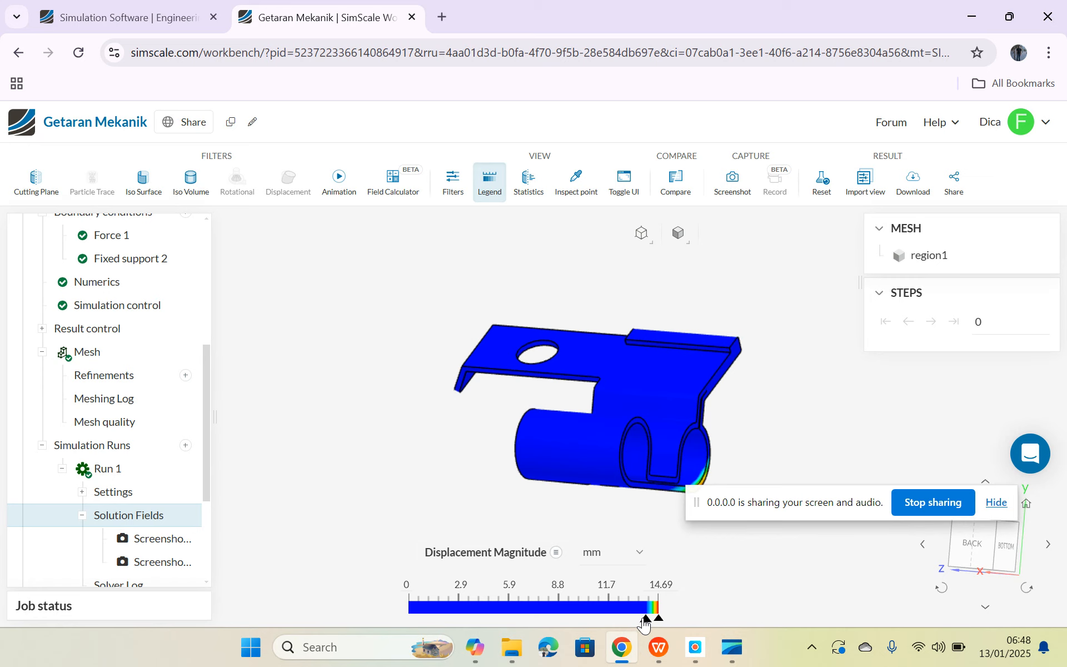
drag(723, 492, 841, 404)
drag(736, 503, 688, 476)
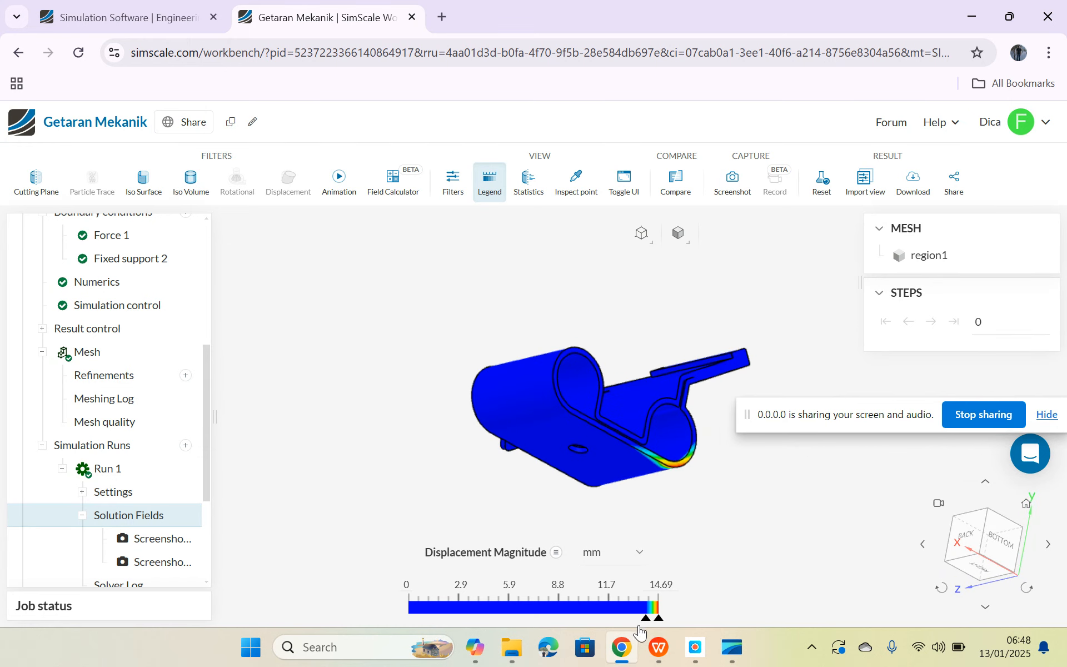
drag(645, 622, 409, 620)
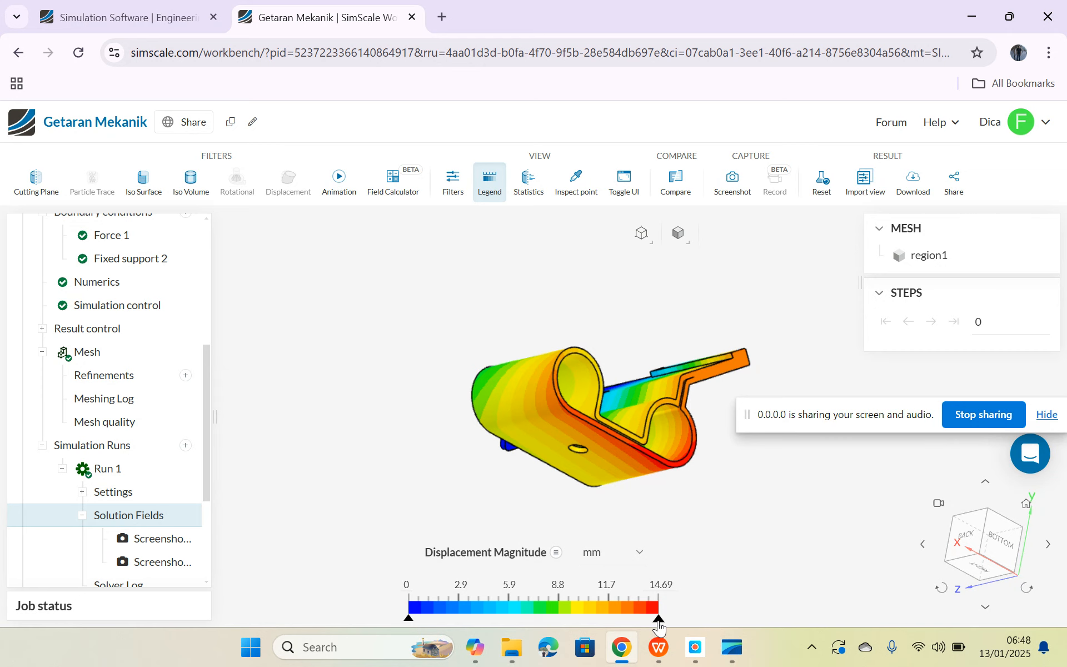
- Lower the displacement legend's upper limit in stages to about 1 mm to compare the low-displacement regions, and restore it to 14.69 mm
drag(659, 626, 582, 626)
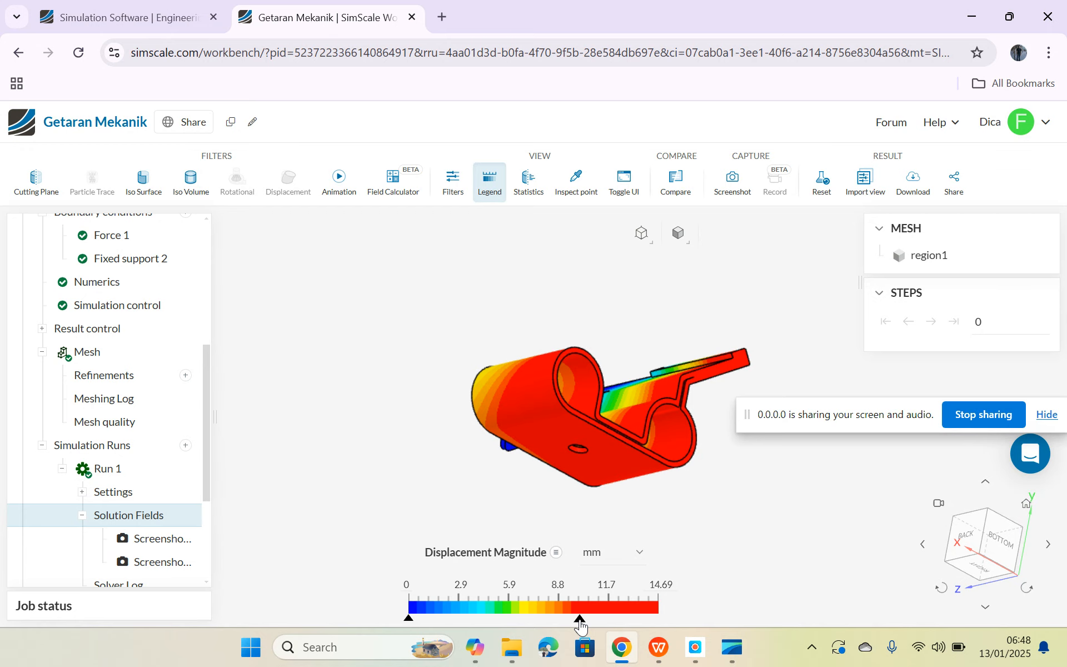
drag(659, 514, 811, 594)
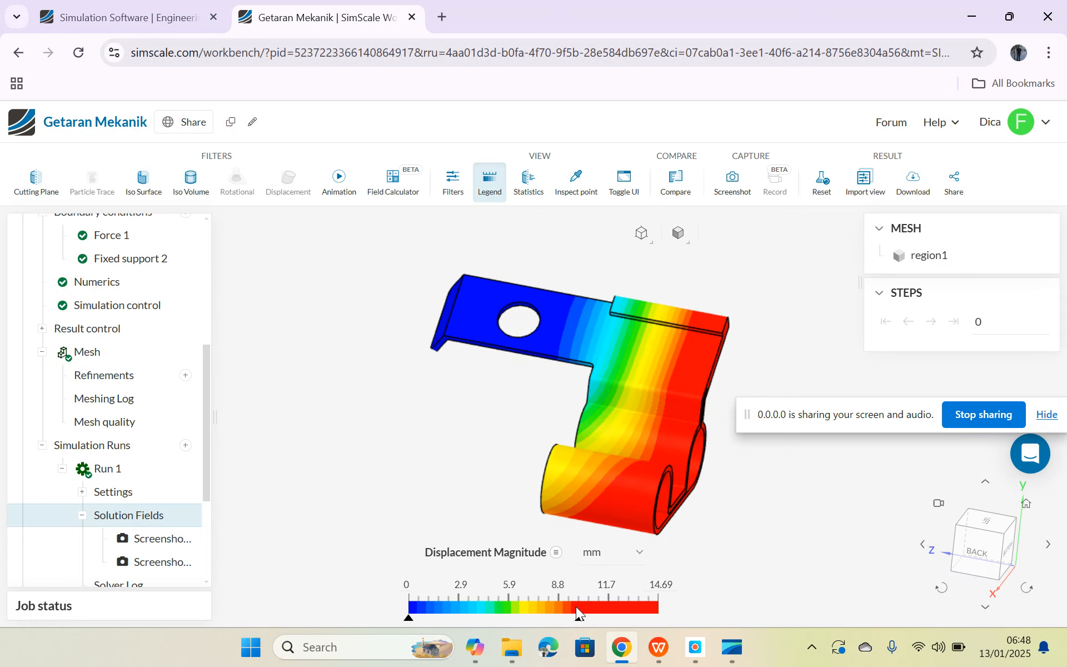
drag(580, 618, 542, 617)
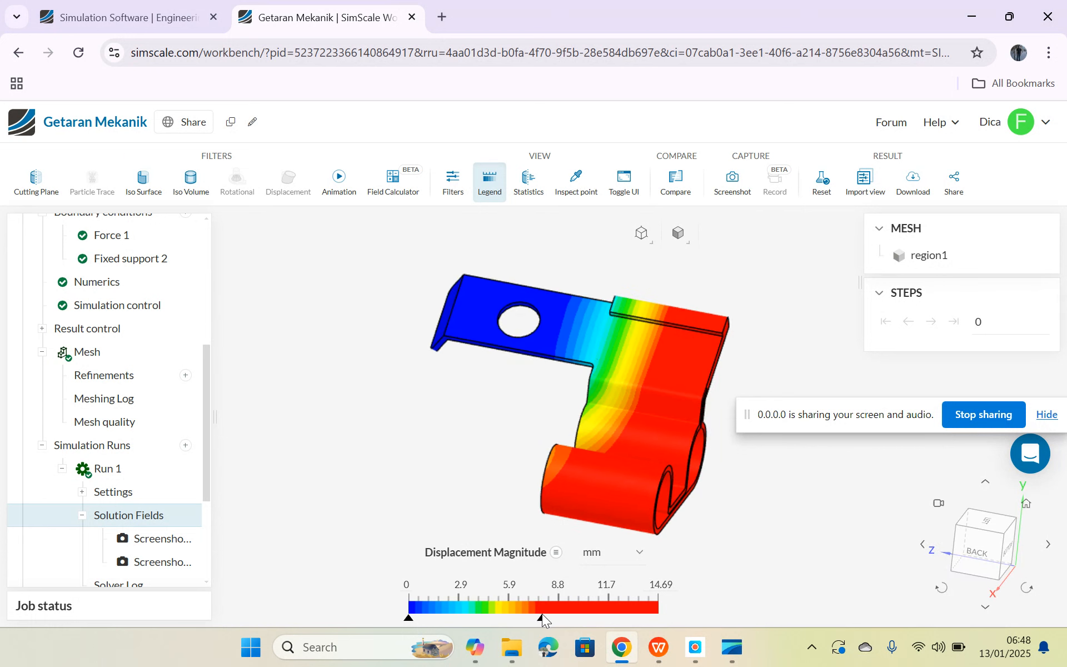
drag(542, 616, 496, 618)
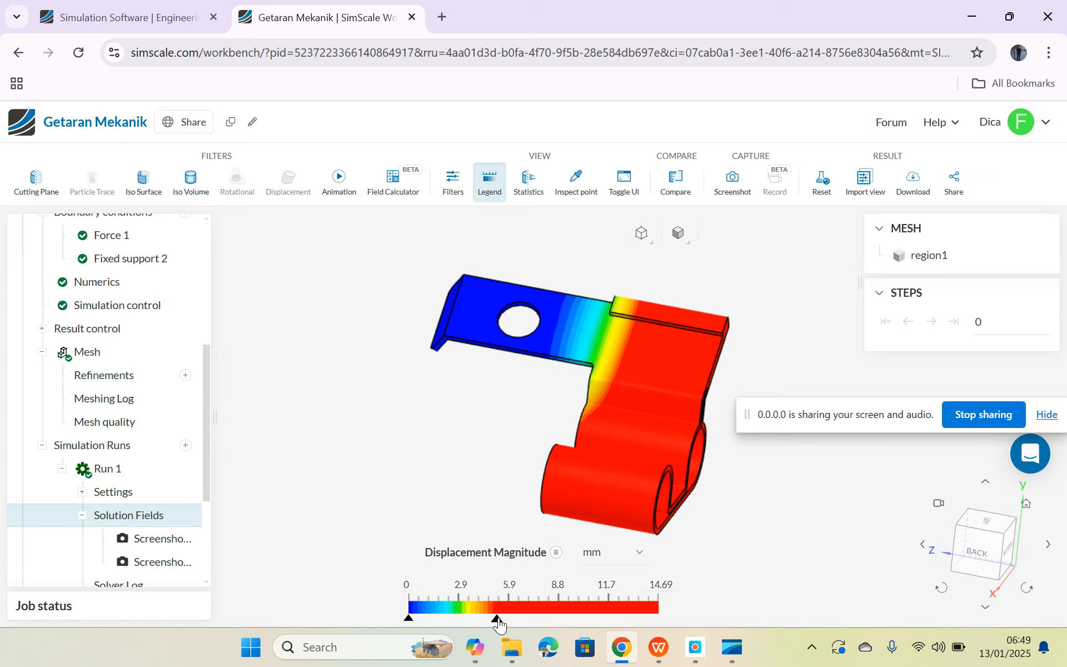
drag(498, 623, 430, 625)
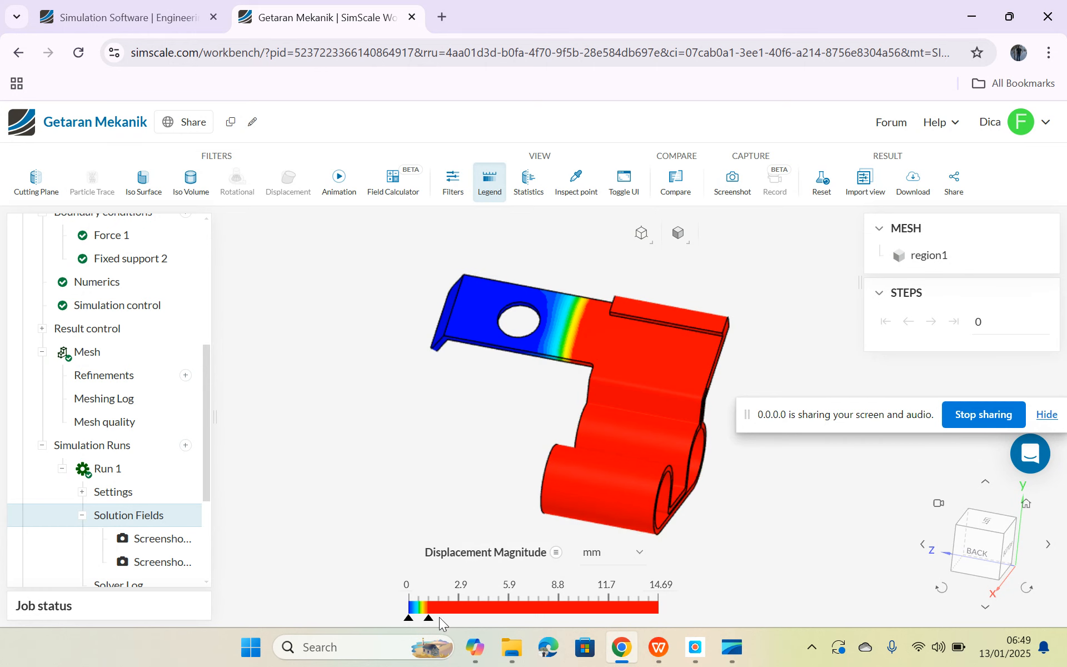
drag(429, 618, 660, 617)
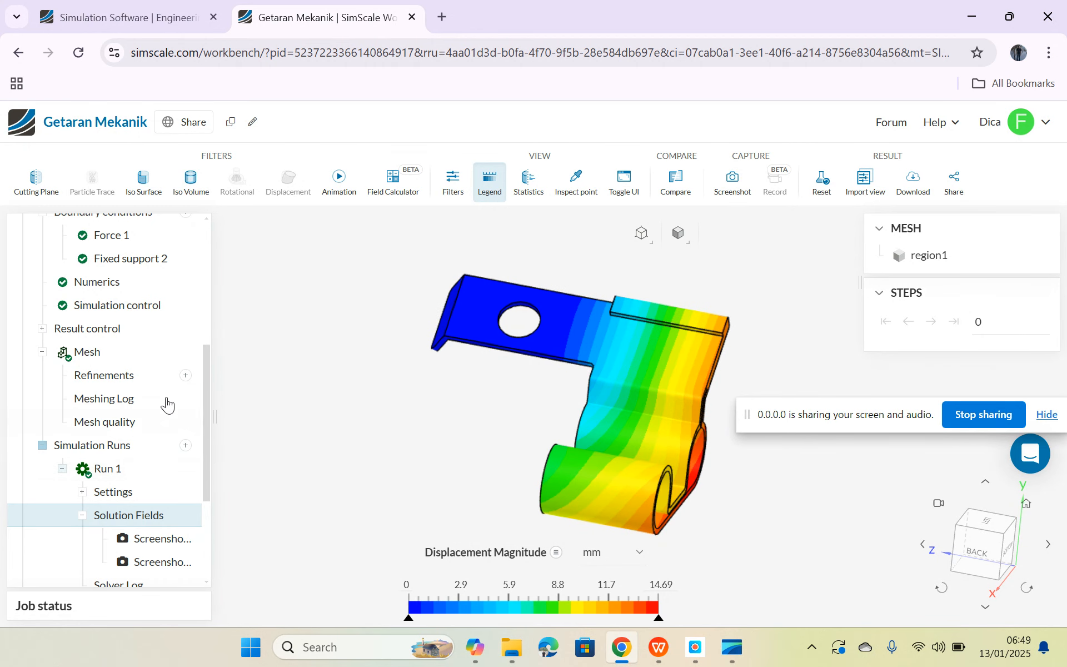
- Switch the plotted result field to Von Mises Stress and examine the stress distribution on the bracket from several angles
scroll(207, 367, up, 5)
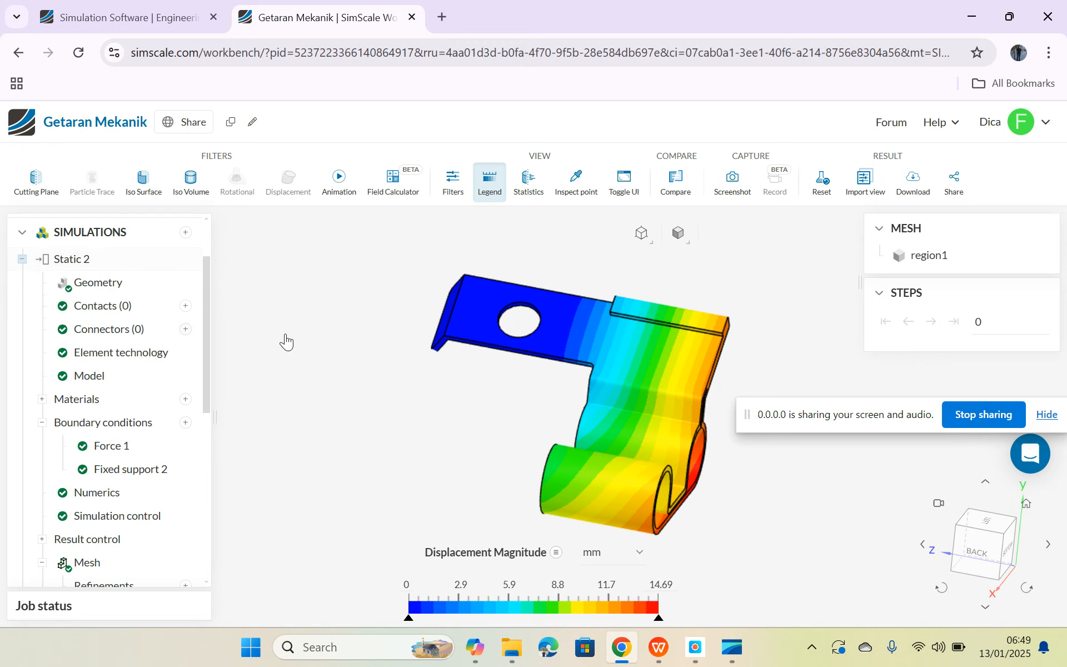
click(556, 552)
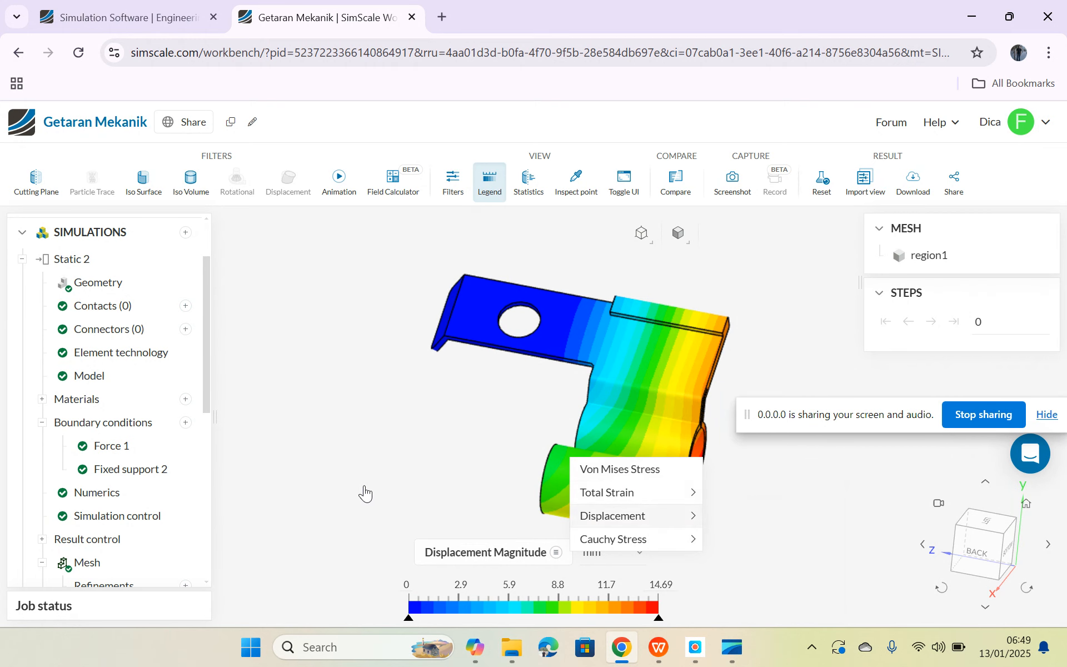
mouse_move(652, 499)
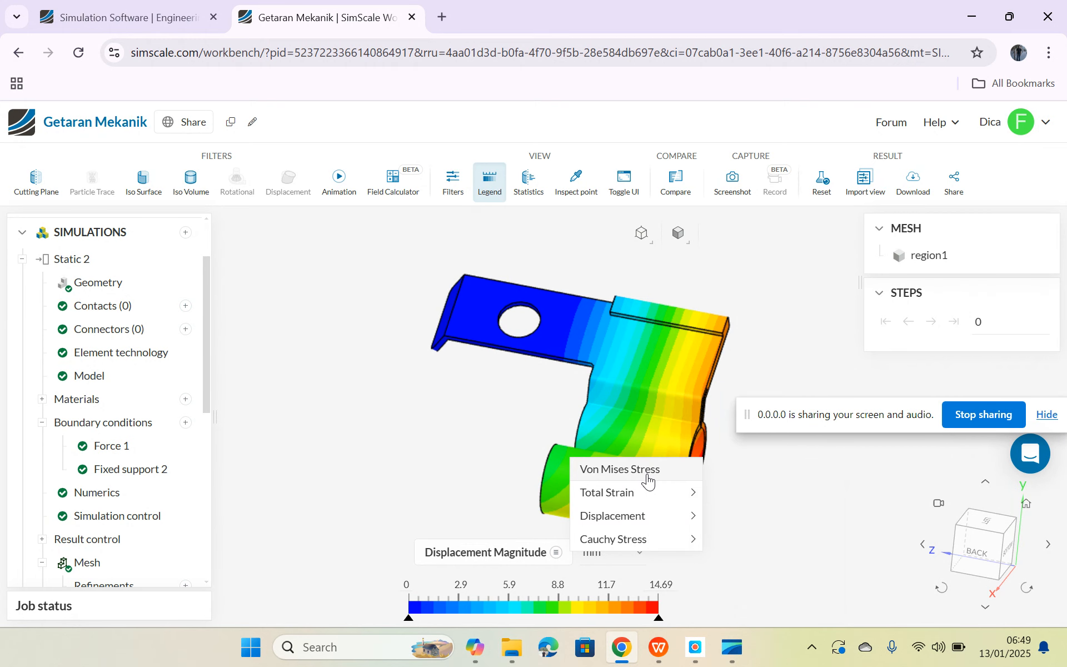
click(659, 475)
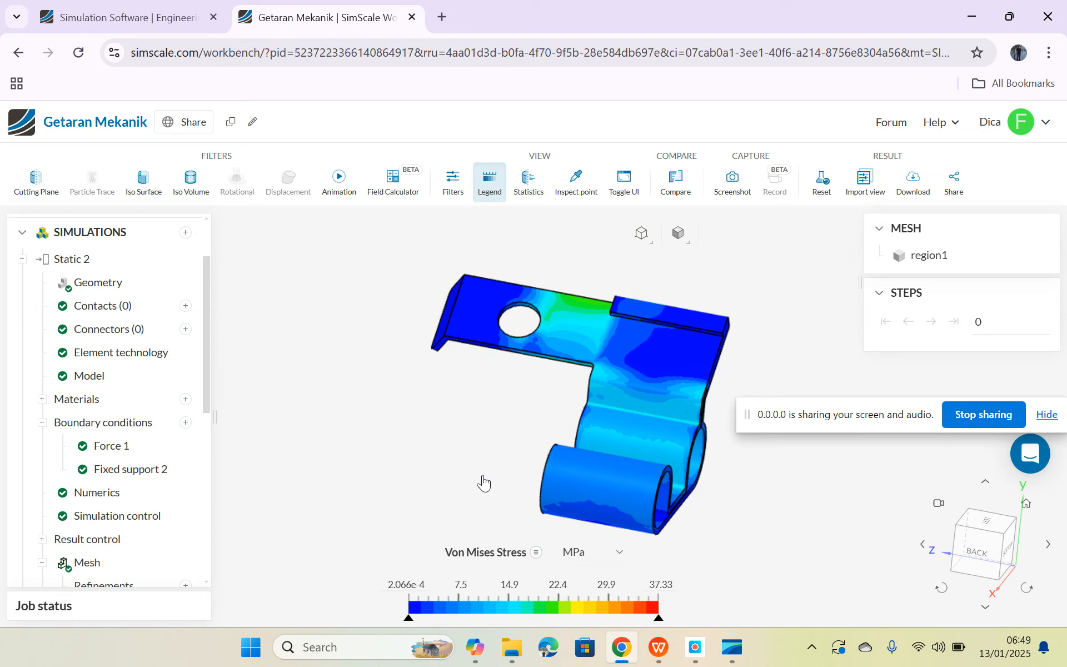
drag(508, 439, 805, 488)
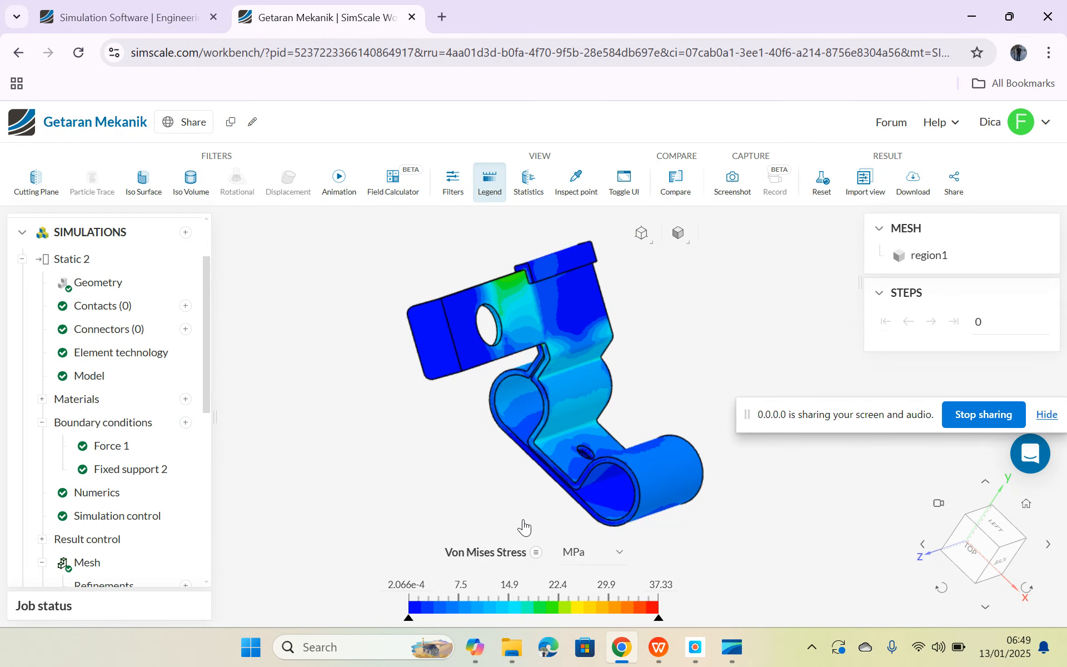
click(1026, 503)
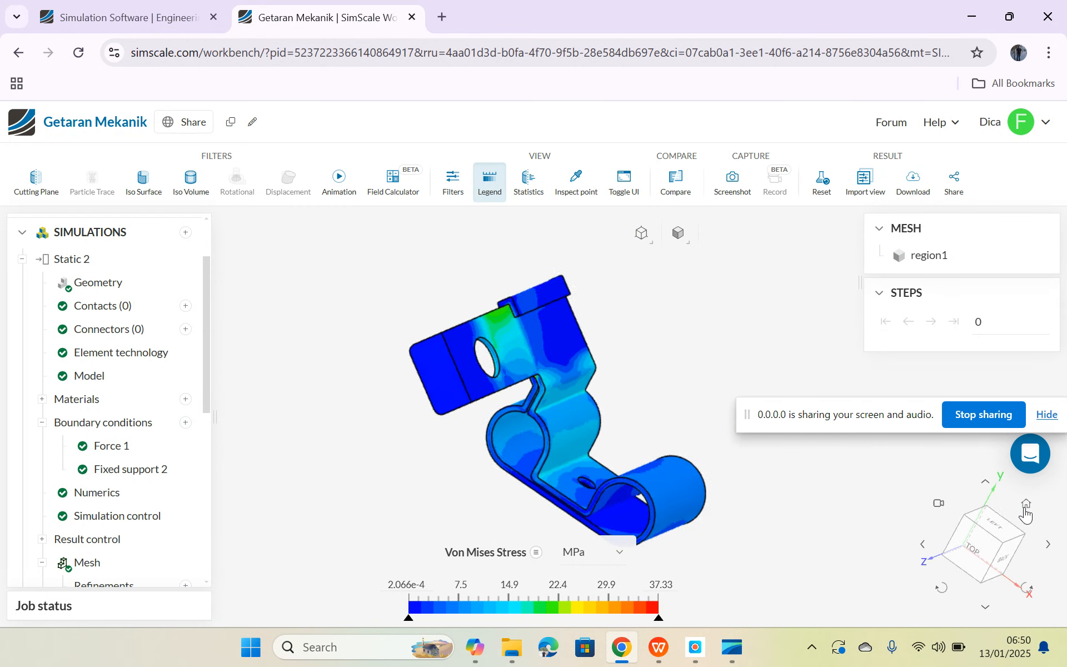
drag(698, 415, 642, 480)
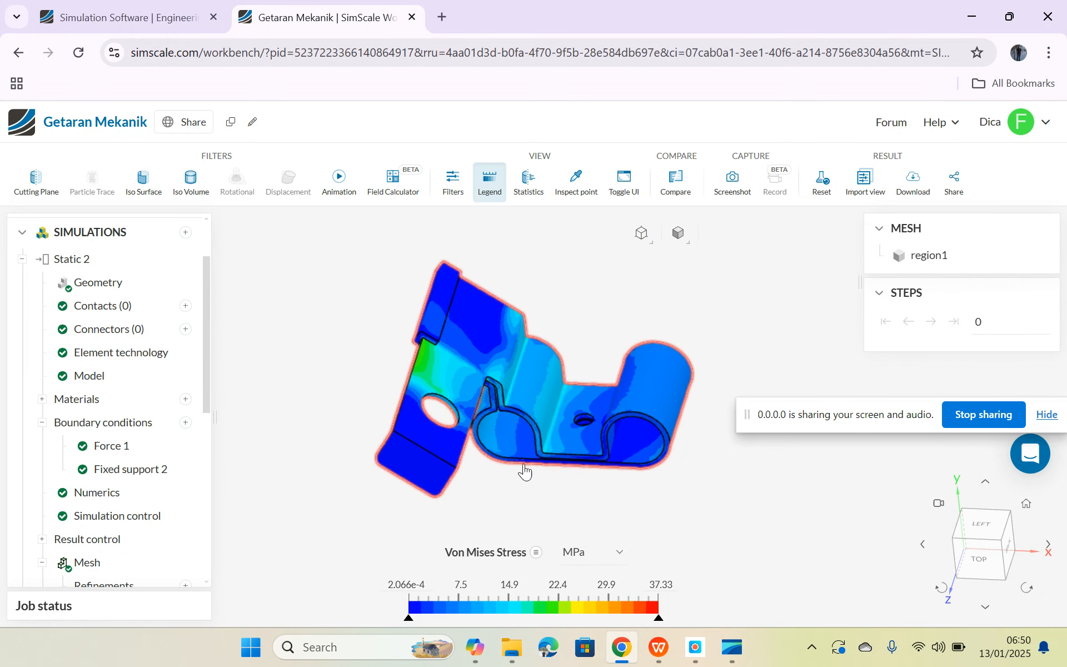
- Check the peak stress range by raising and resetting the legend's lower limit, and lower its upper limit to about 9 MPa
drag(413, 622, 645, 627)
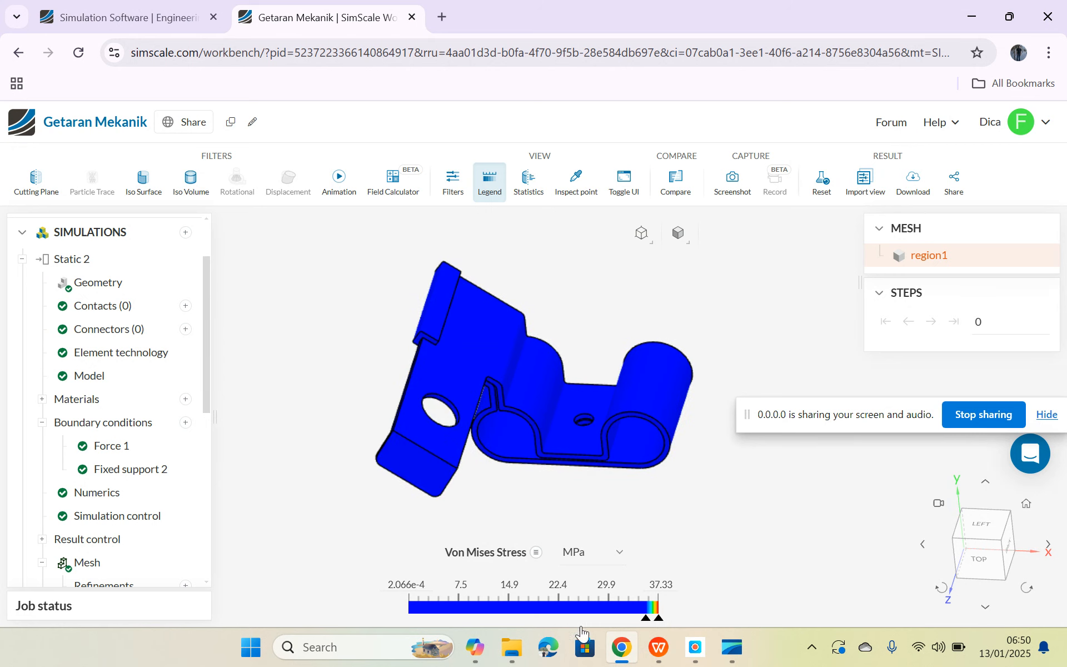
drag(645, 620, 409, 619)
drag(659, 619, 472, 619)
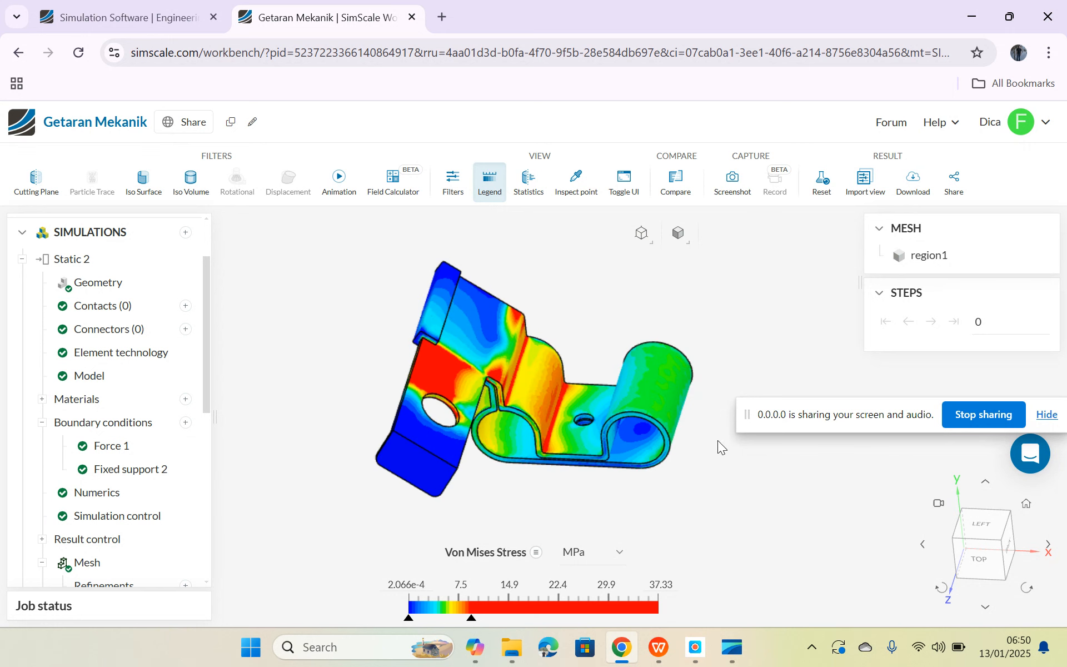
drag(717, 479, 612, 490)
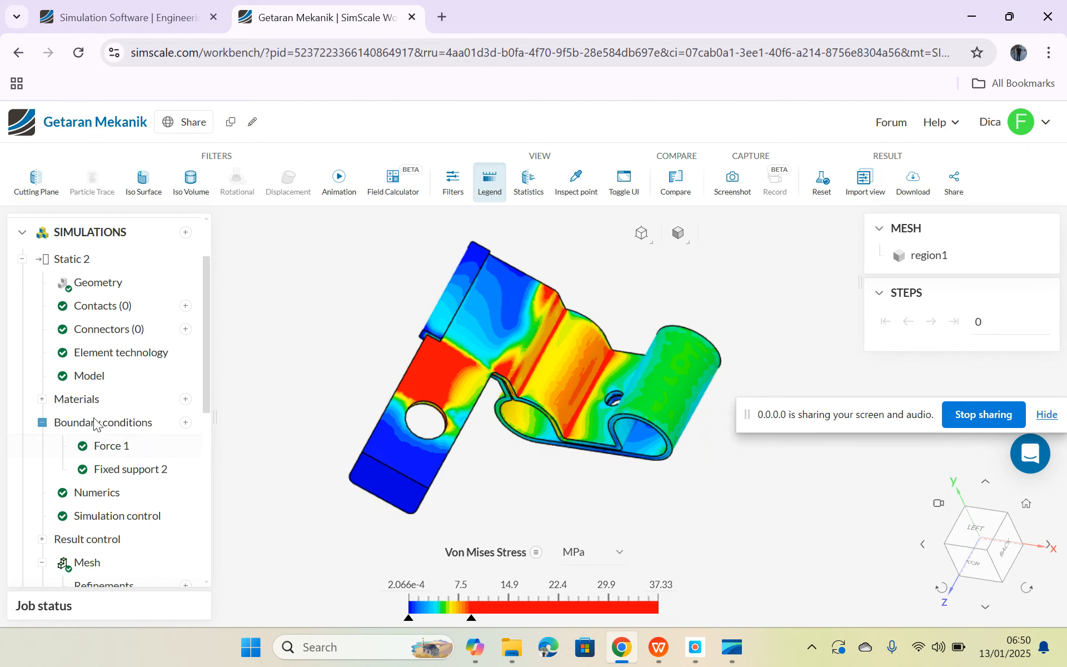
- Collapse the first Static 2 simulation and expand the second Static 2 simulation together with its Materials
click(42, 422)
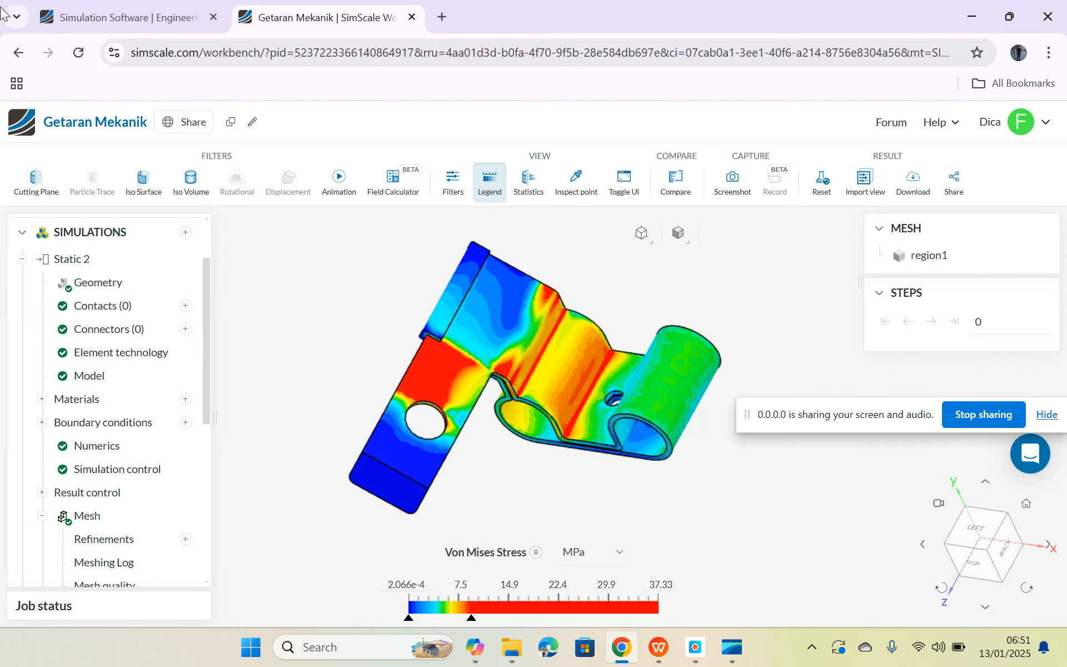
mouse_move(207, 322)
mouse_down()
mouse_move(207, 335)
mouse_move(206, 299)
mouse_up()
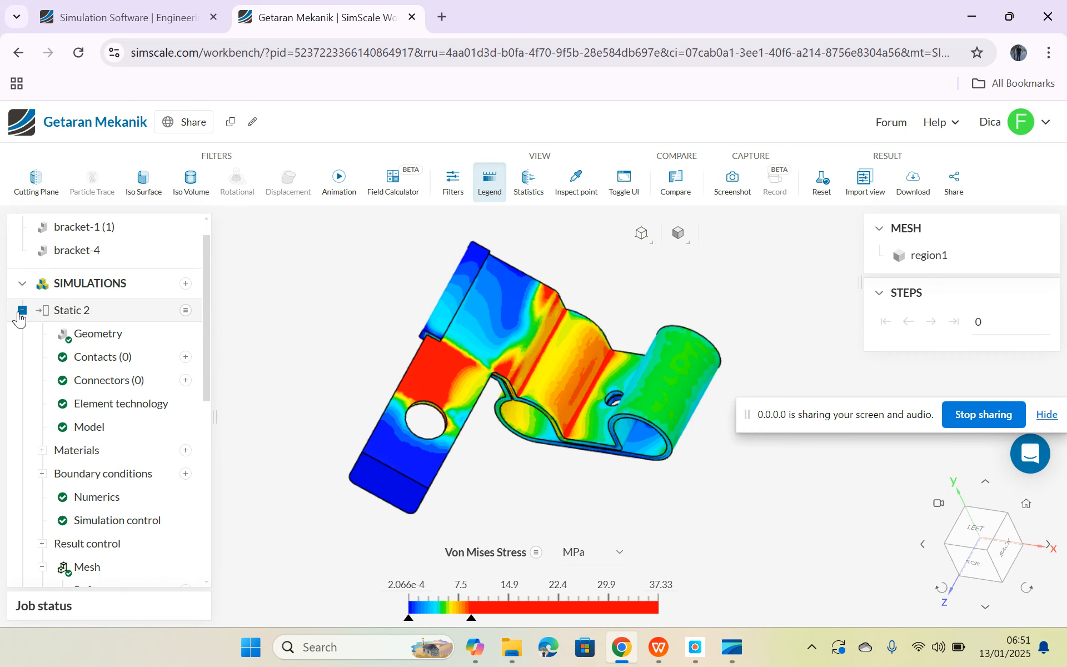
click(22, 310)
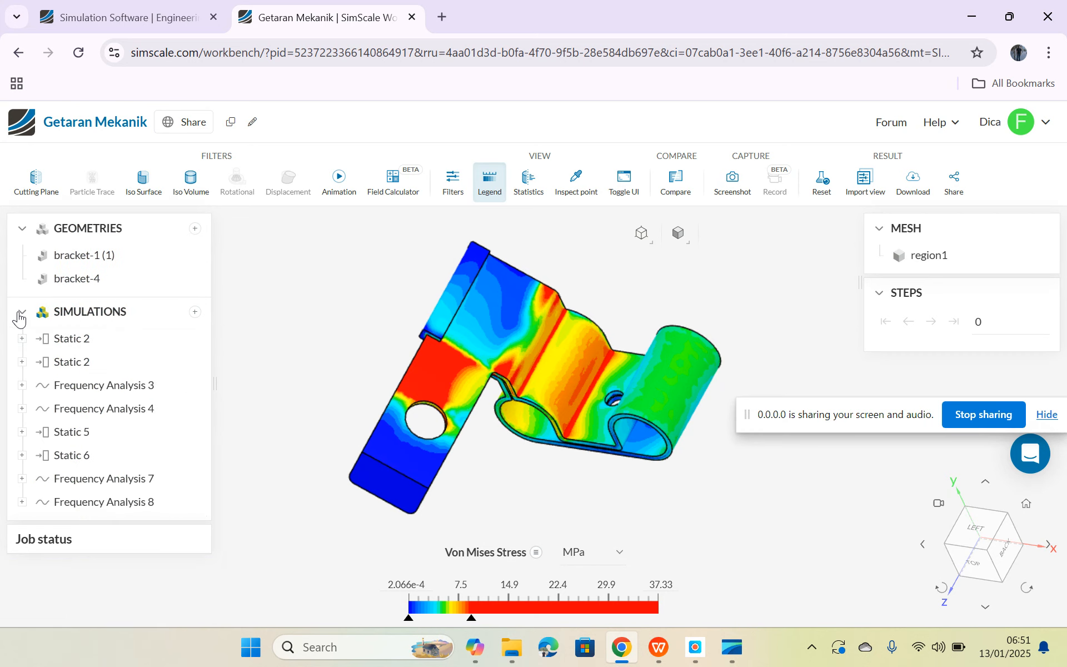
click(22, 362)
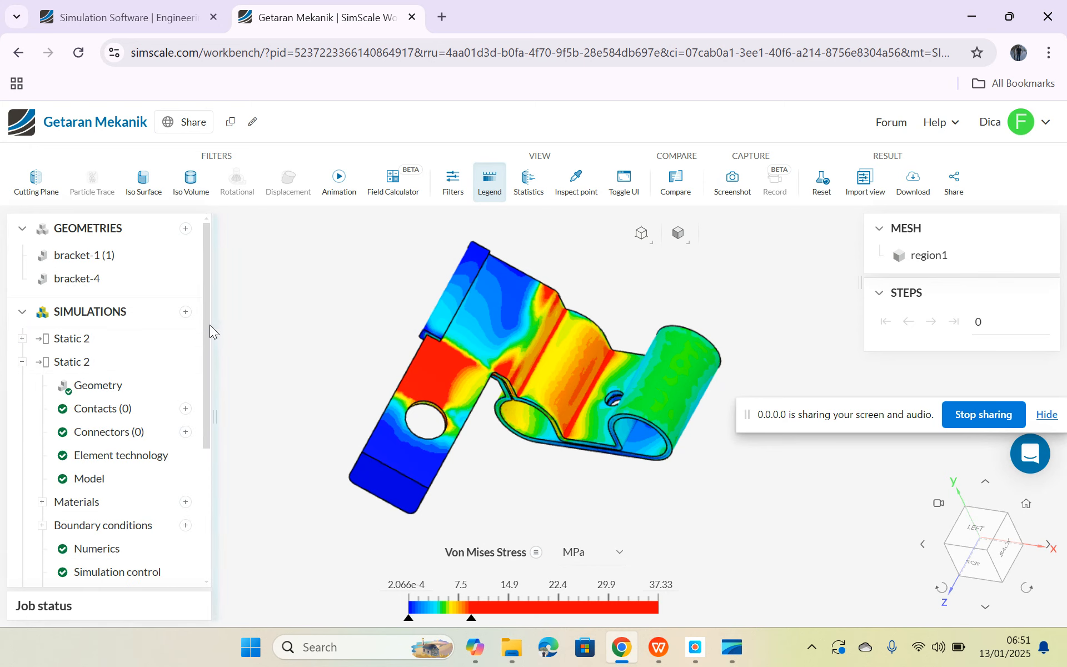
drag(205, 319, 198, 357)
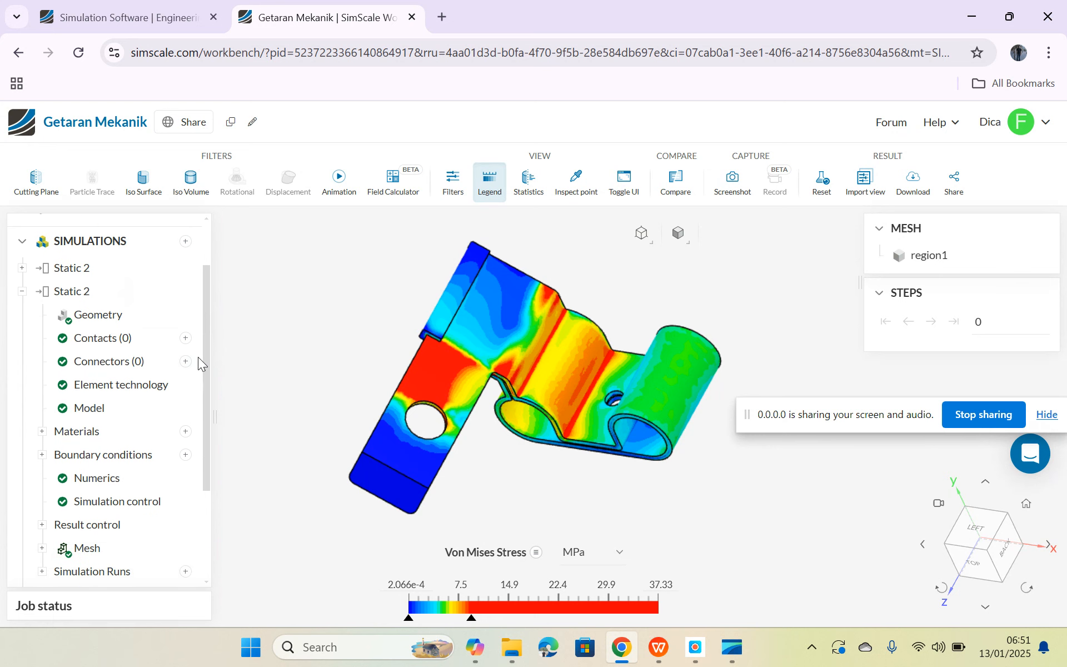
click(43, 433)
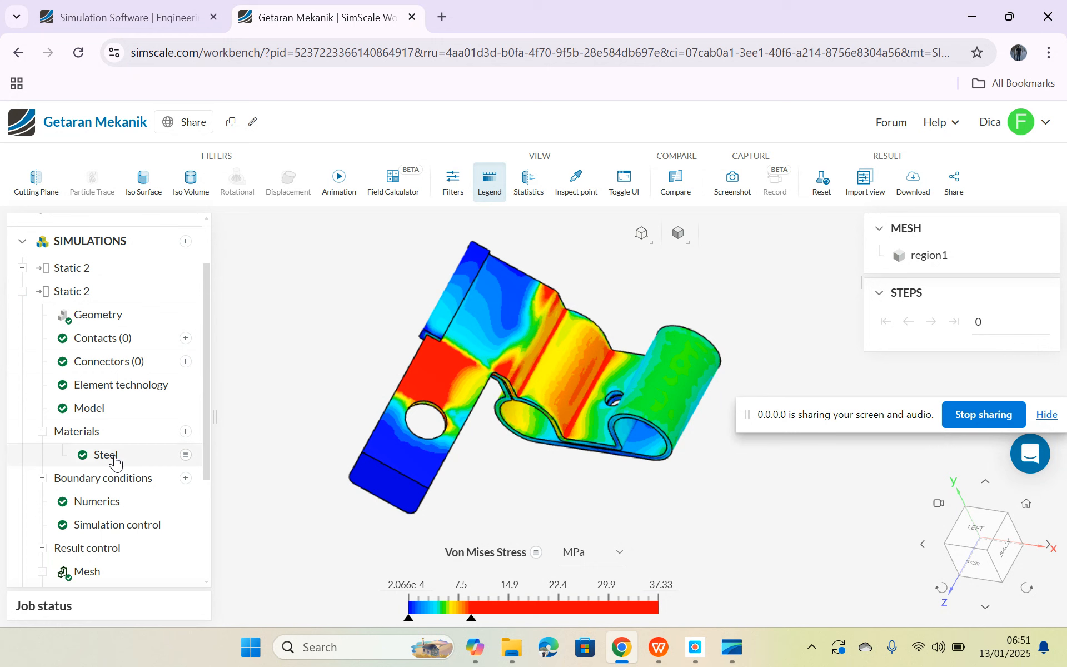
- Expand the boundary conditions of the second Static 2 simulation to show its support and force
drag(208, 374, 205, 395)
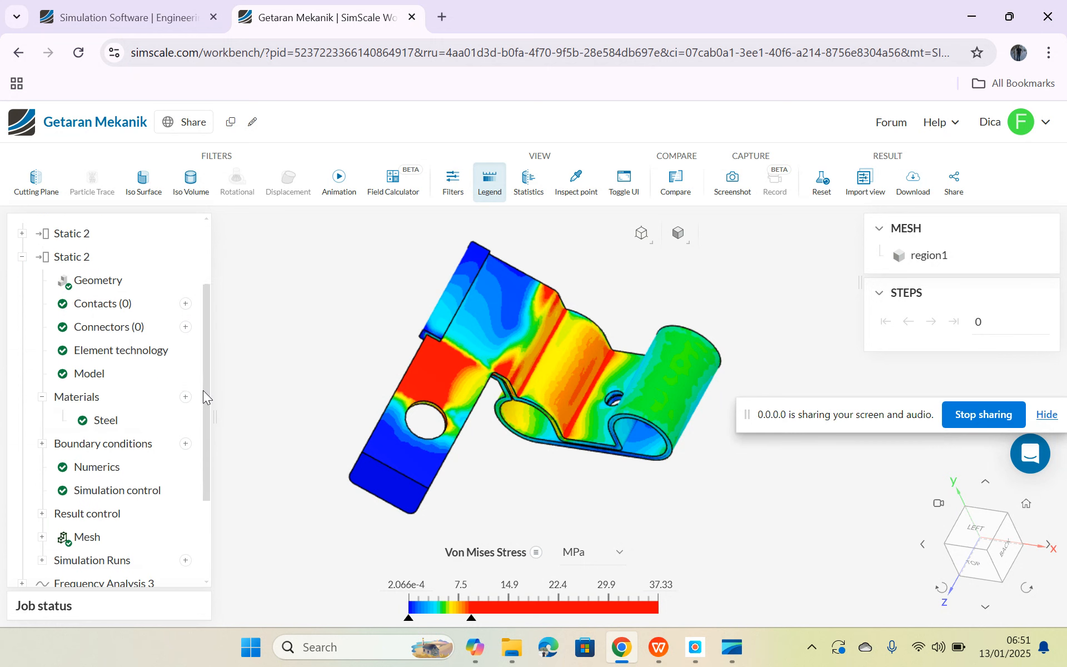
scroll(200, 434, down, 1)
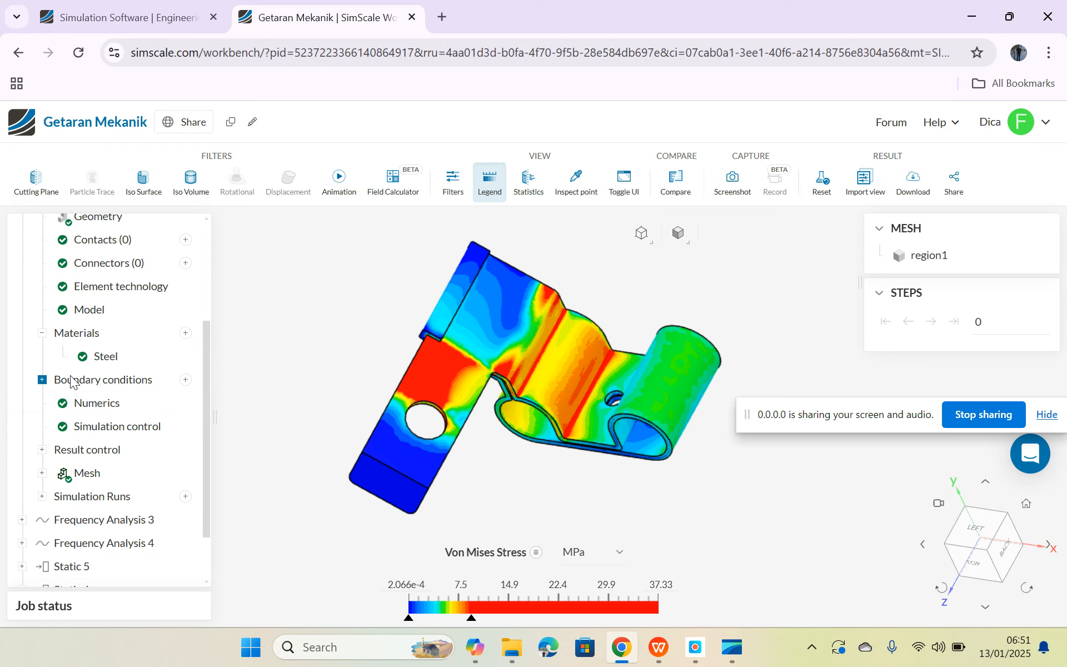
click(41, 380)
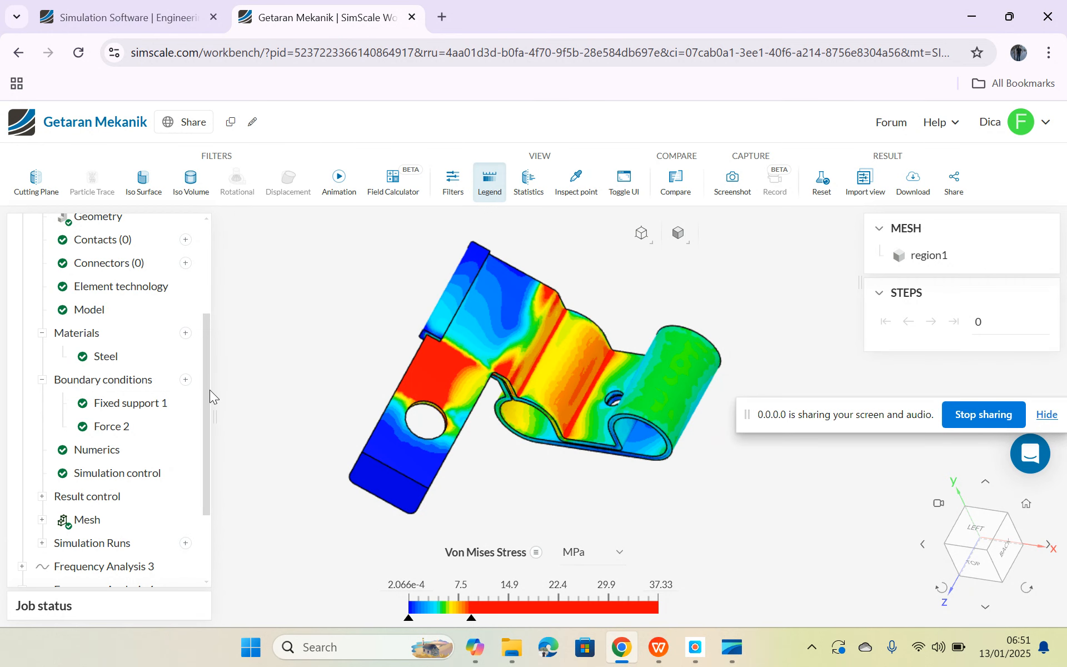
drag(208, 388, 204, 444)
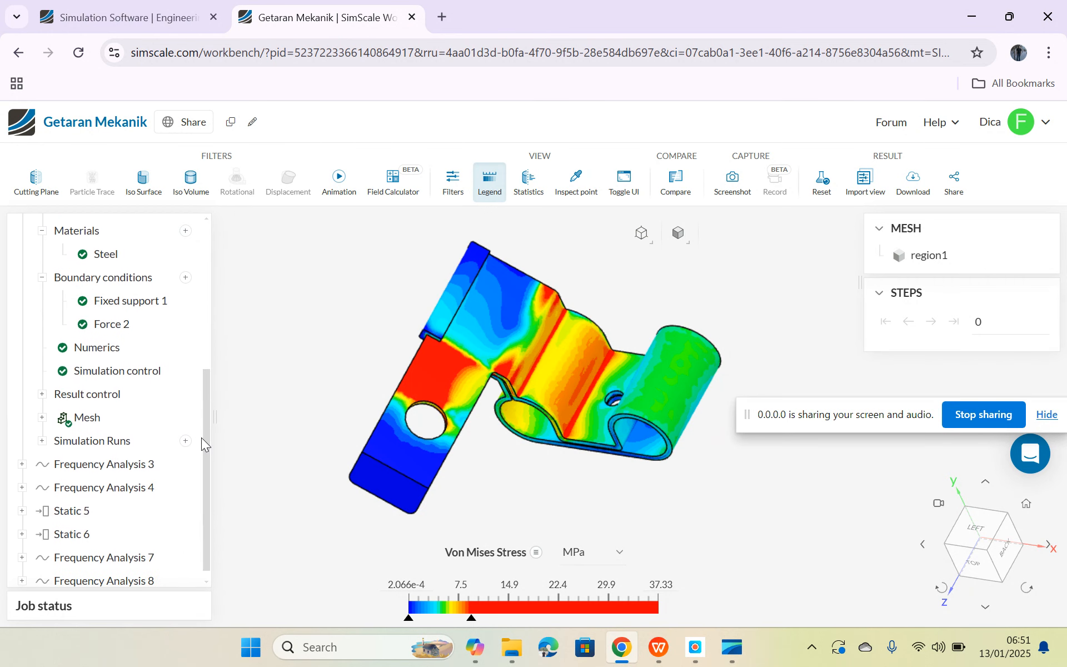
- Open Run 1 of the second Static 2 simulation and load its results for post-processing
click(124, 442)
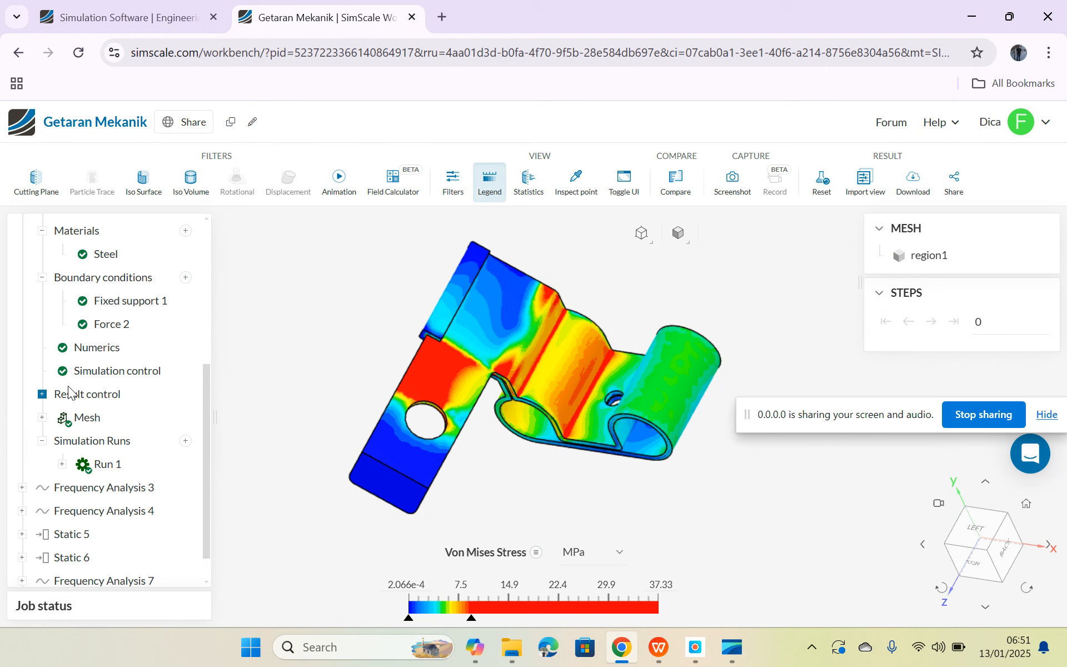
click(118, 467)
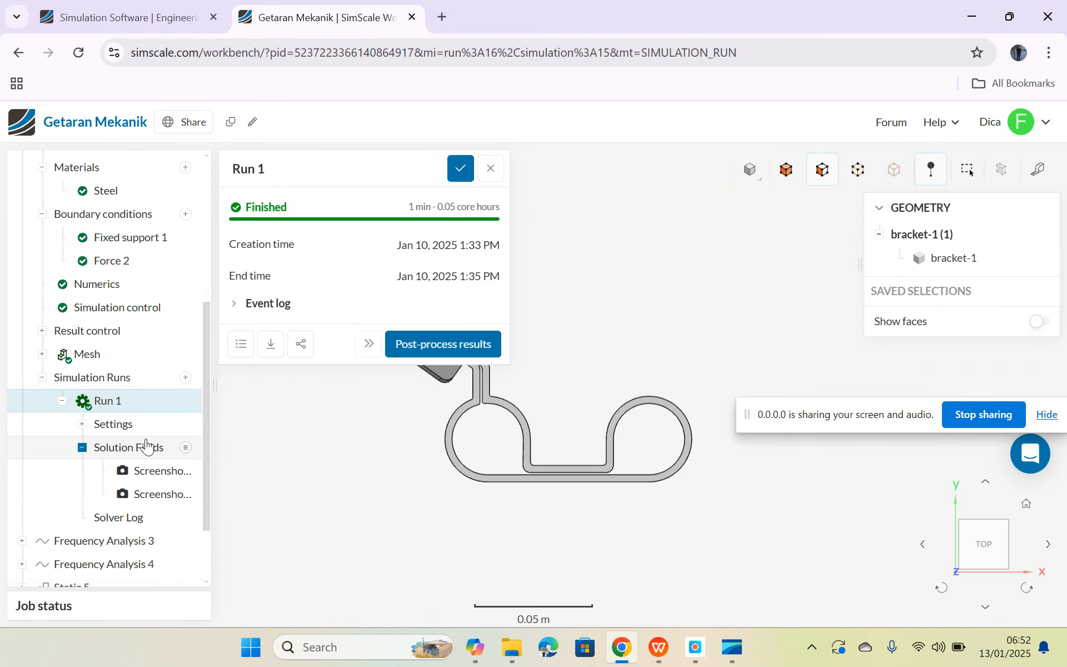
click(447, 343)
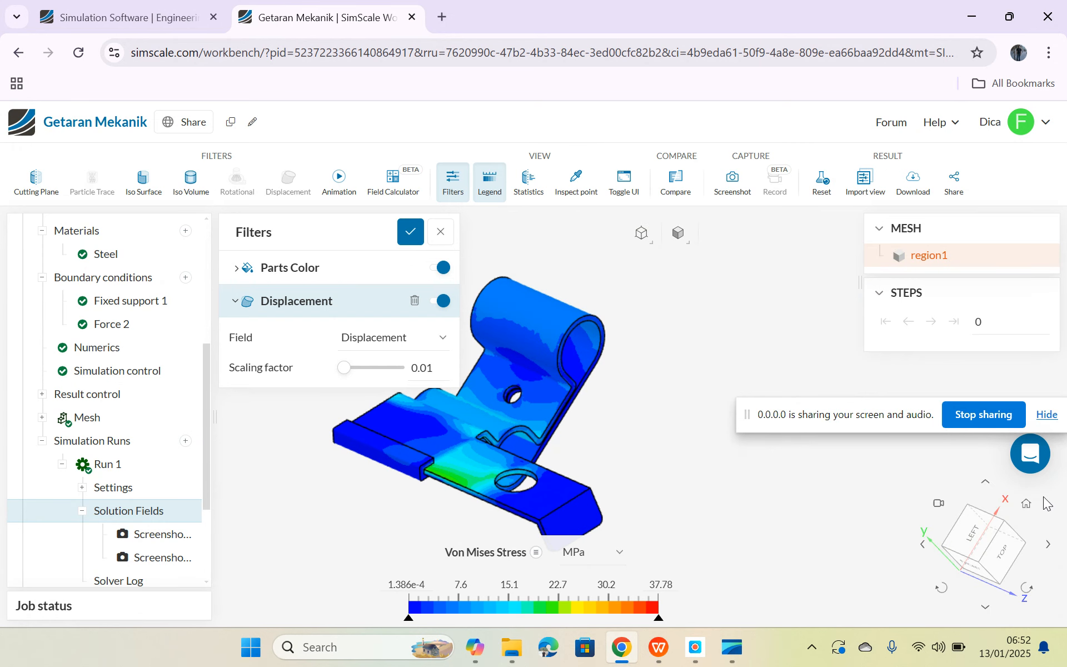
- Close the filter settings and examine the bracket's Von Mises Stress distribution from an oblique angle, testing the legend's limits
click(1031, 508)
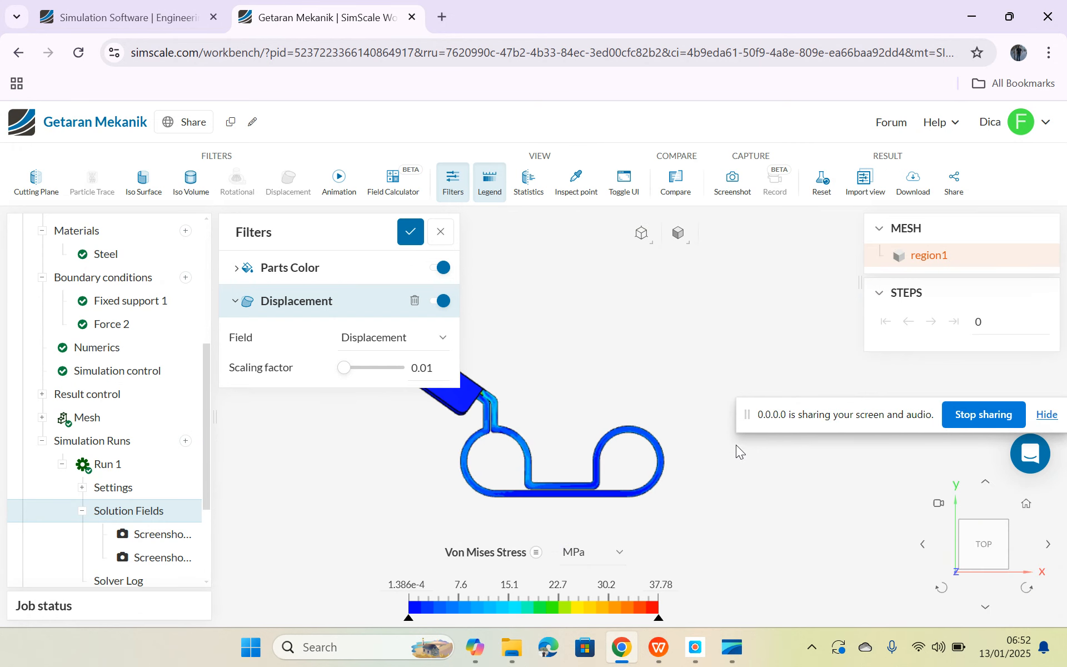
drag(610, 374, 561, 425)
click(440, 231)
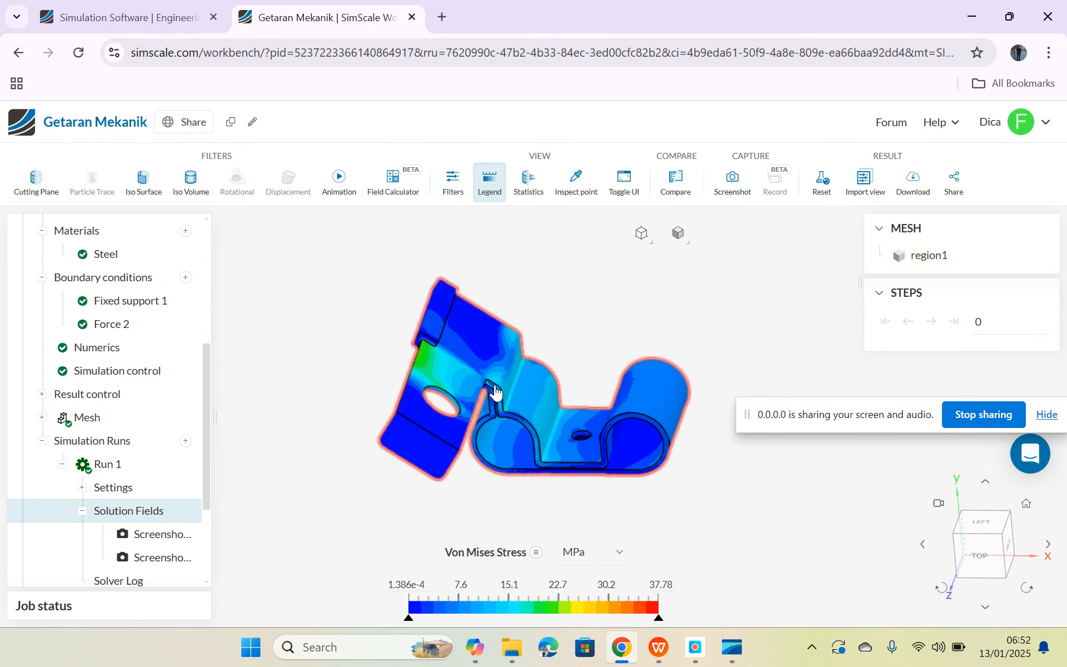
drag(640, 316, 619, 332)
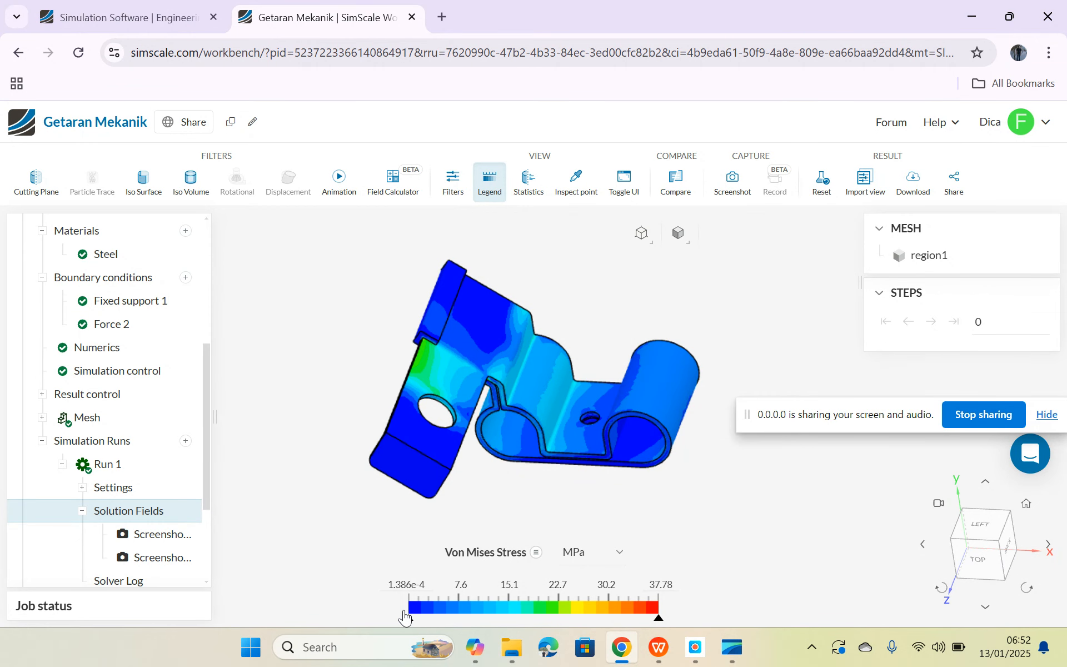
drag(410, 619, 439, 619)
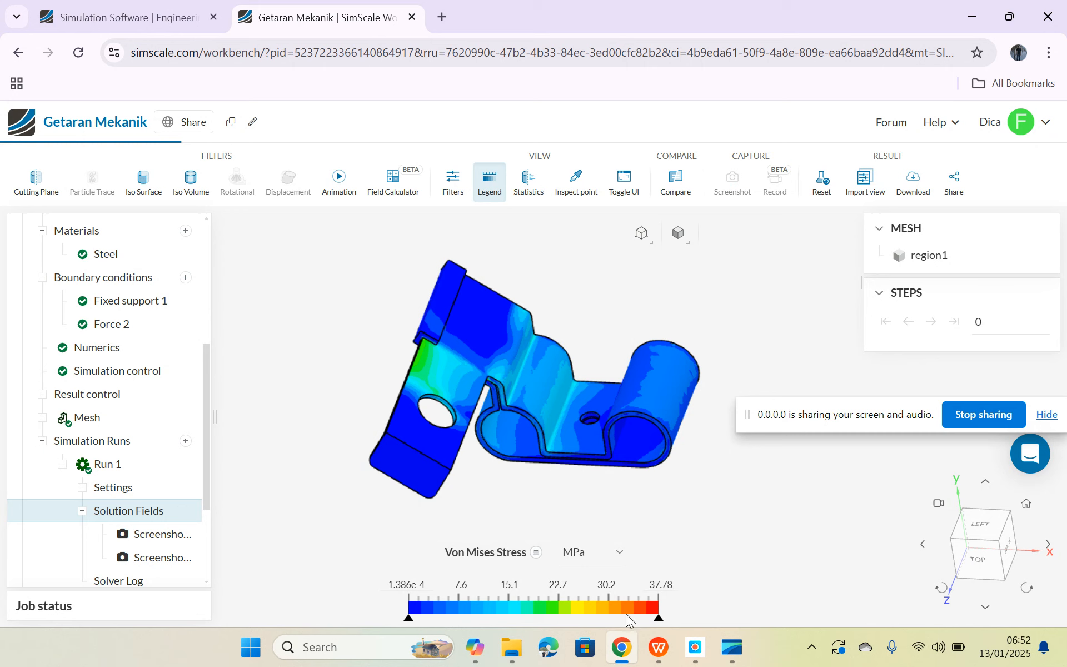
drag(658, 619, 688, 624)
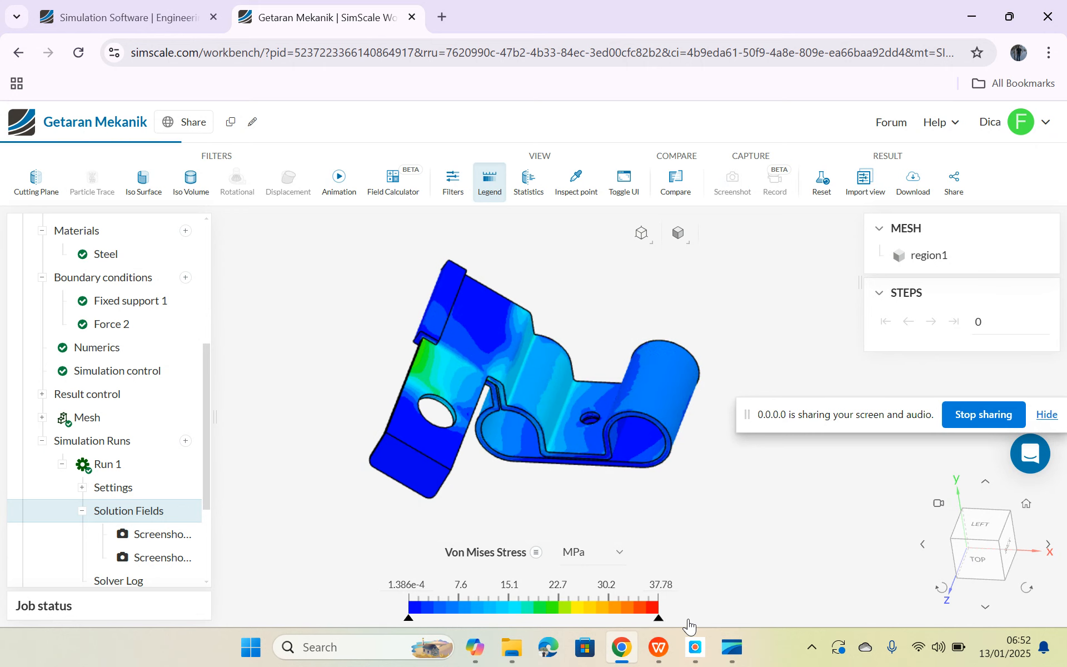
- Plot Displacement Z, switch the result field to Displacement Magnitude in mm, and examine it on the bracket
click(536, 553)
mouse_move(608, 517)
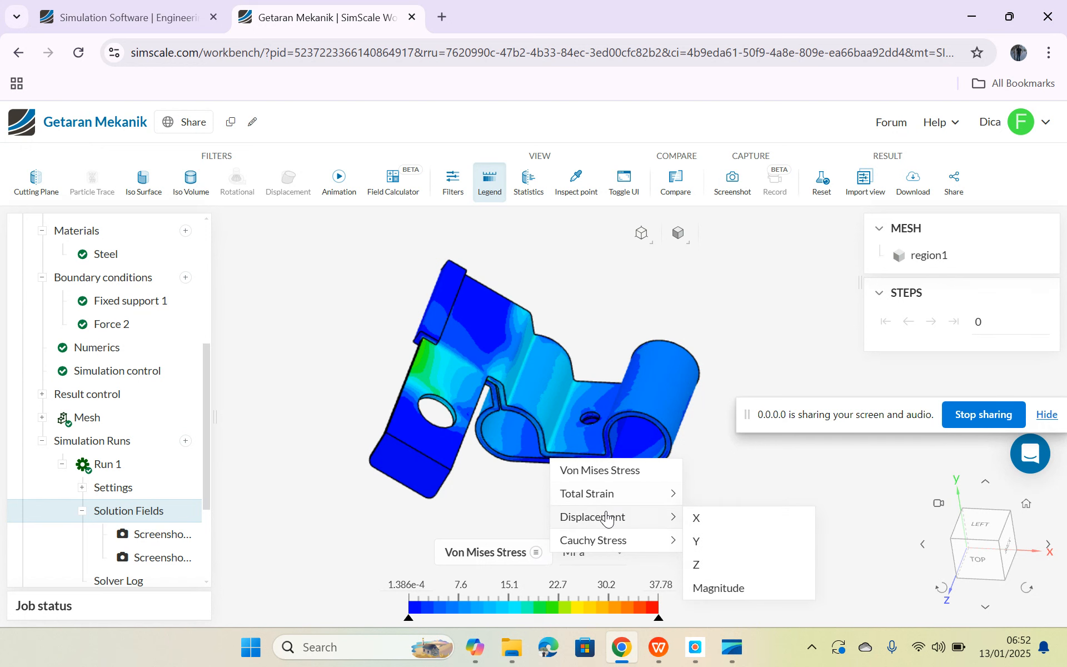
click(697, 565)
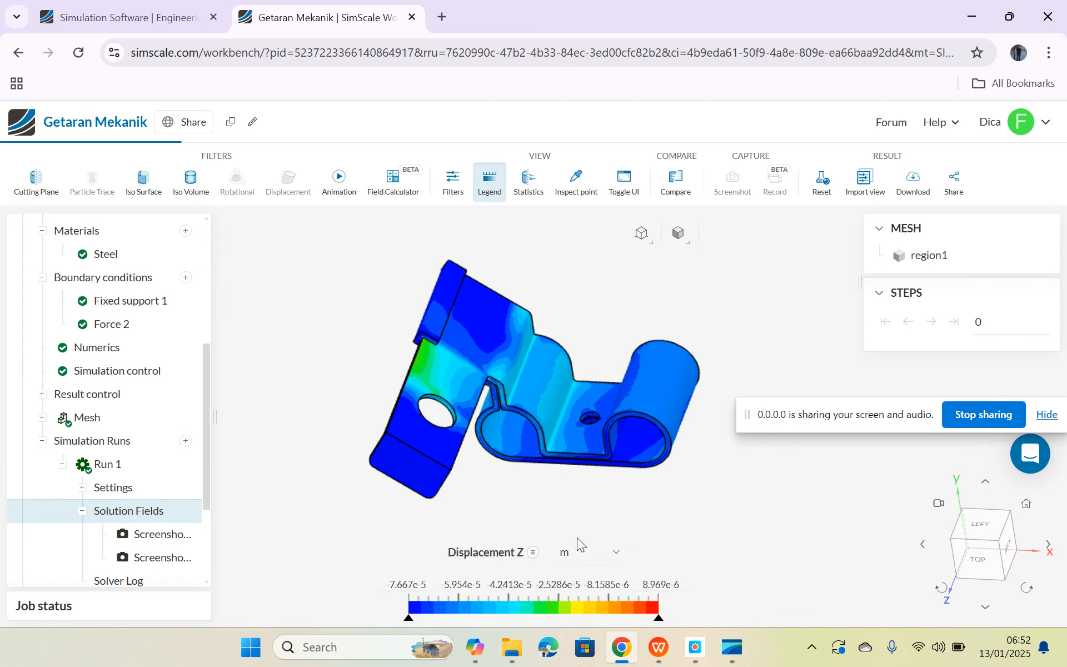
click(531, 554)
mouse_move(615, 522)
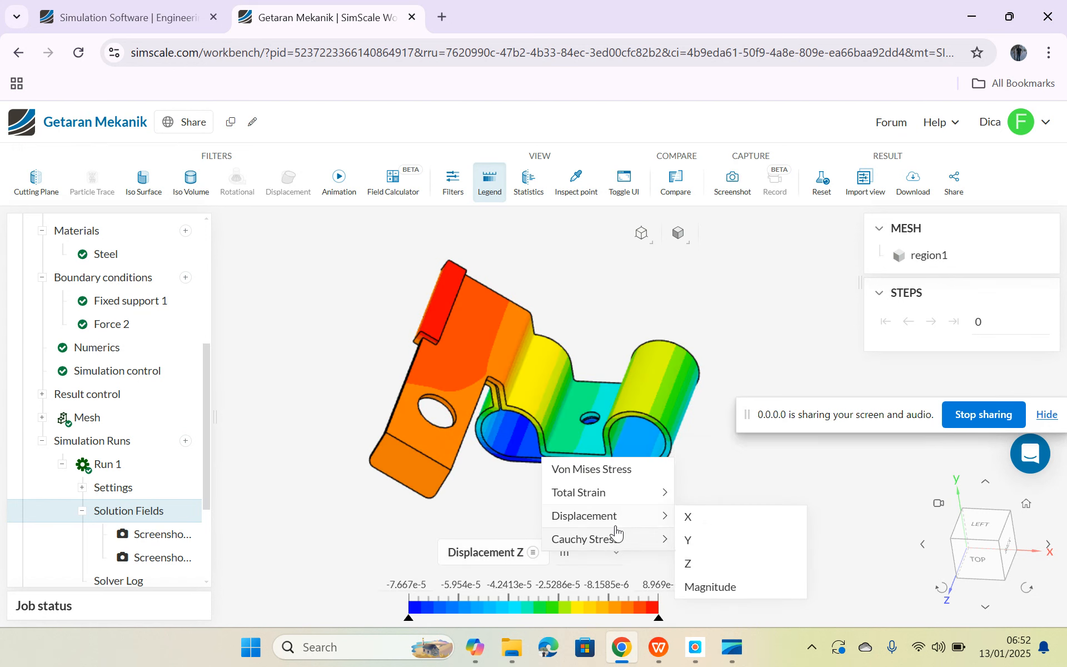
click(744, 588)
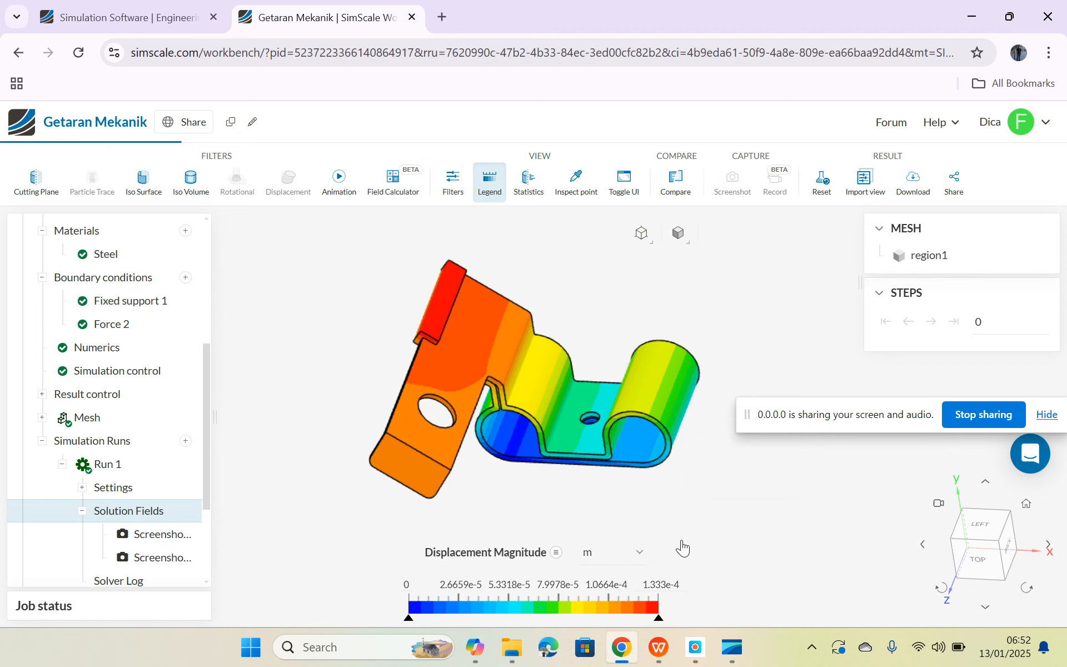
drag(686, 501, 573, 490)
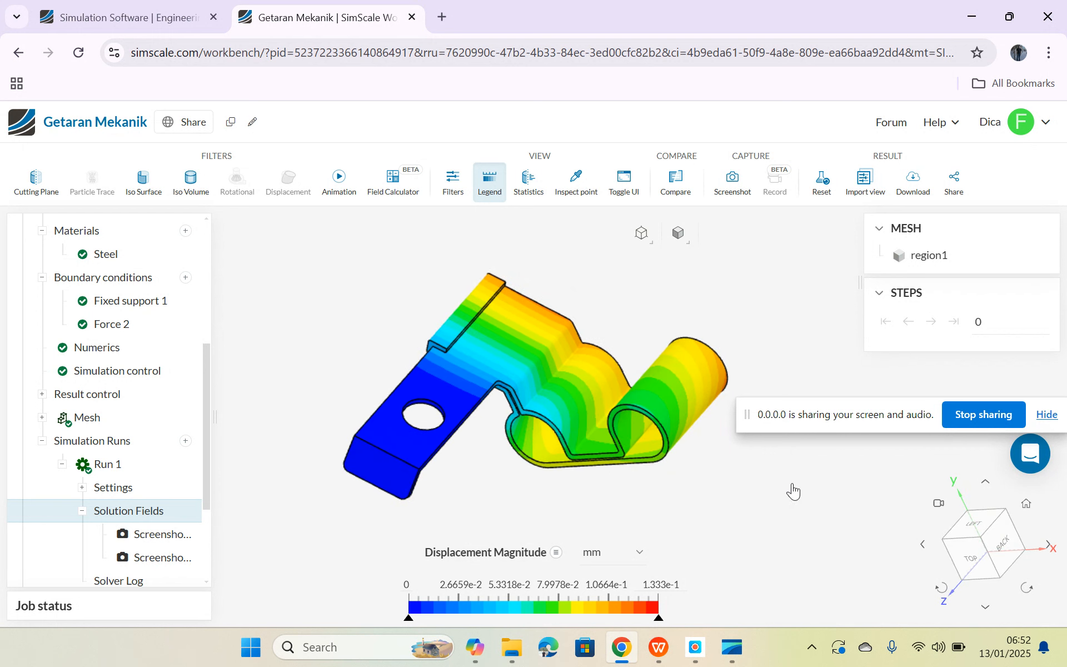
- Collapse the Simulation Runs and the whole second Static 2 simulation
click(42, 441)
scroll(103, 409, up, 3)
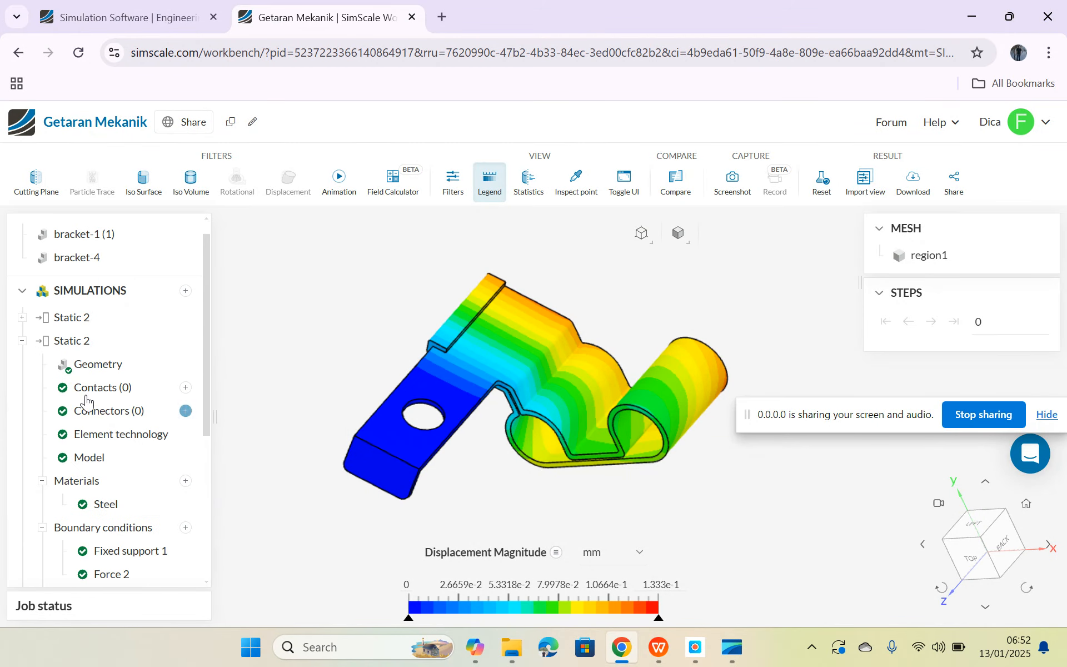
click(22, 341)
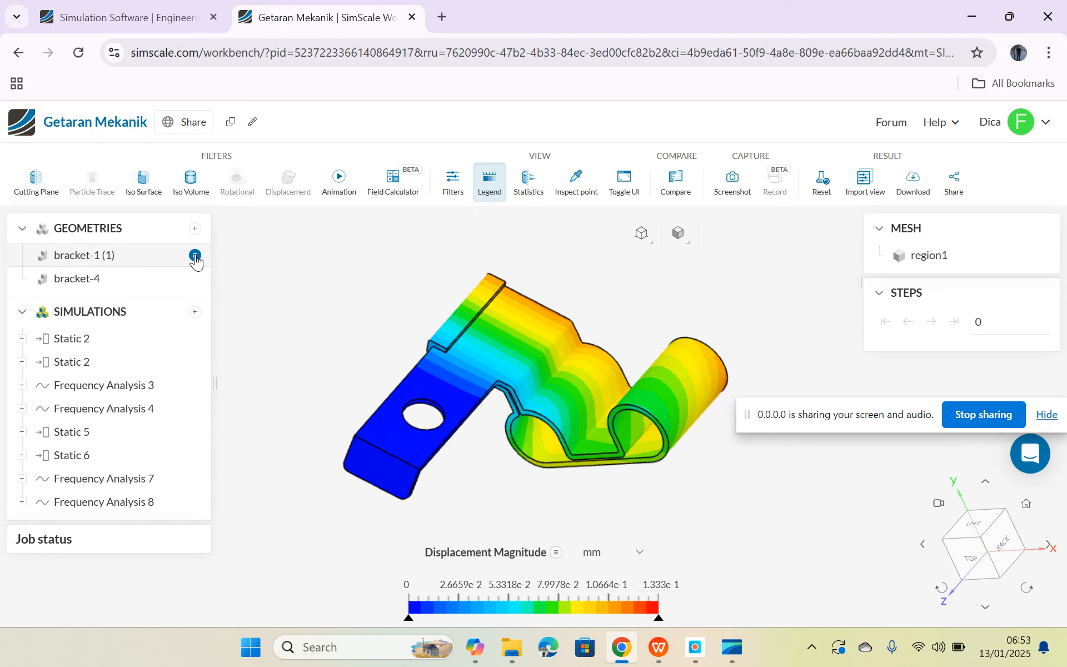
- Review the Frequency Analysis type among the options for a new simulation on bracket-1 (1), and leave without creating one
click(195, 256)
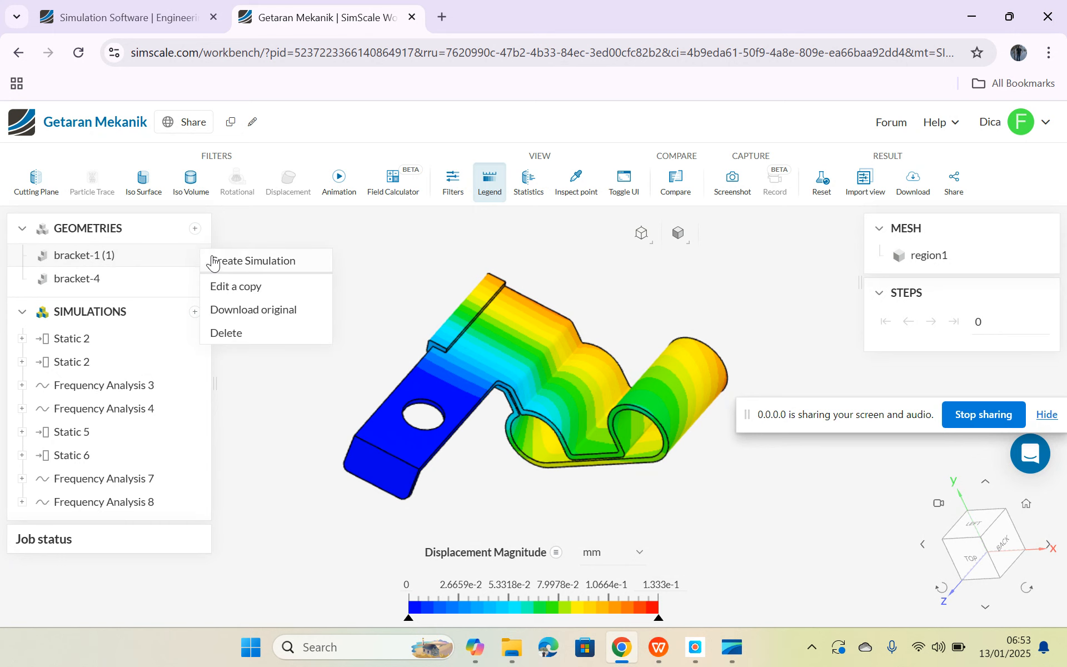
click(219, 262)
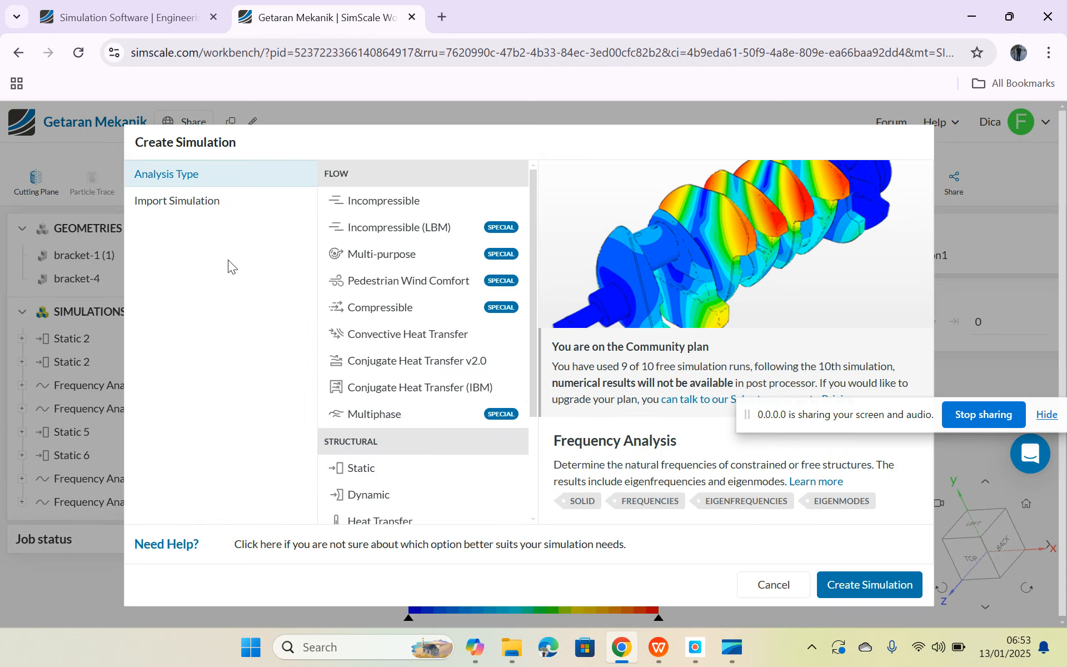
scroll(416, 321, down, 3)
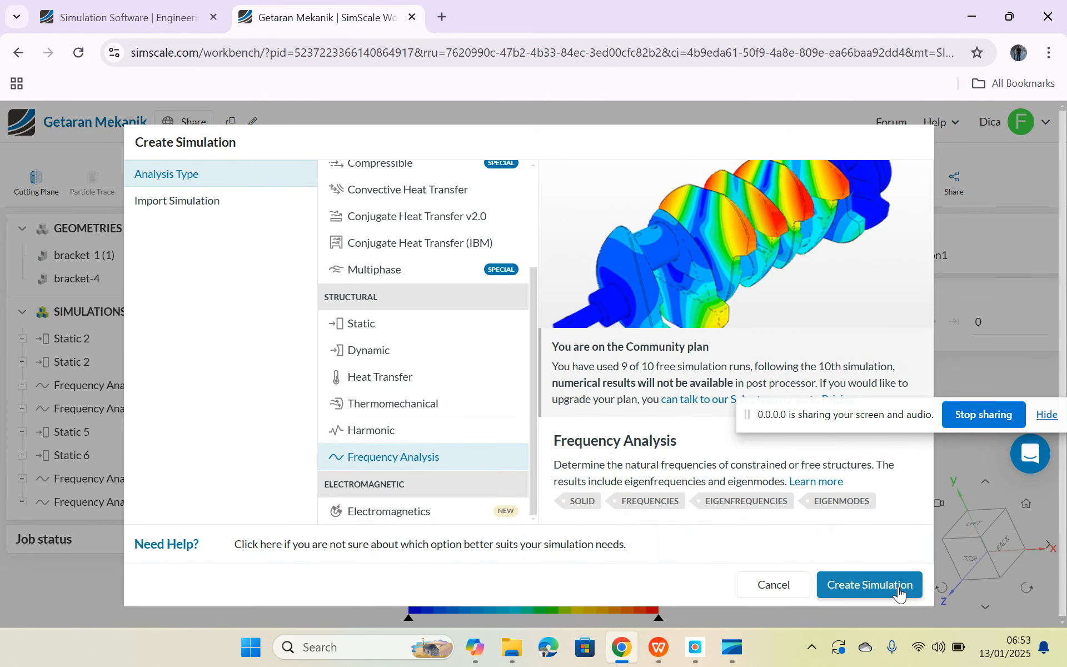
click(779, 586)
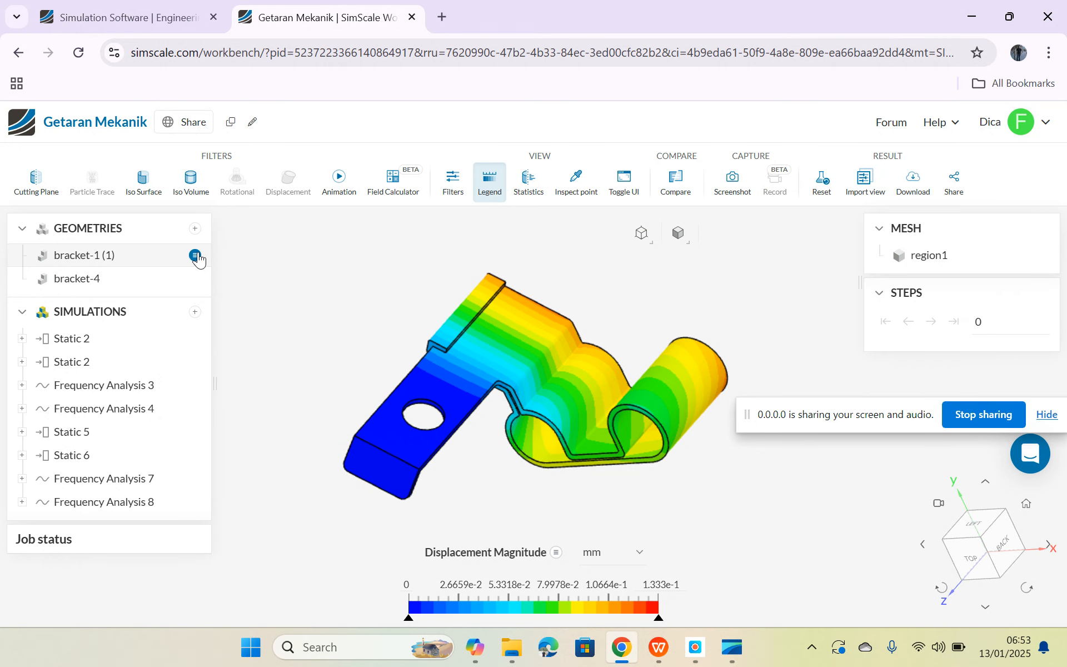
click(196, 255)
click(217, 259)
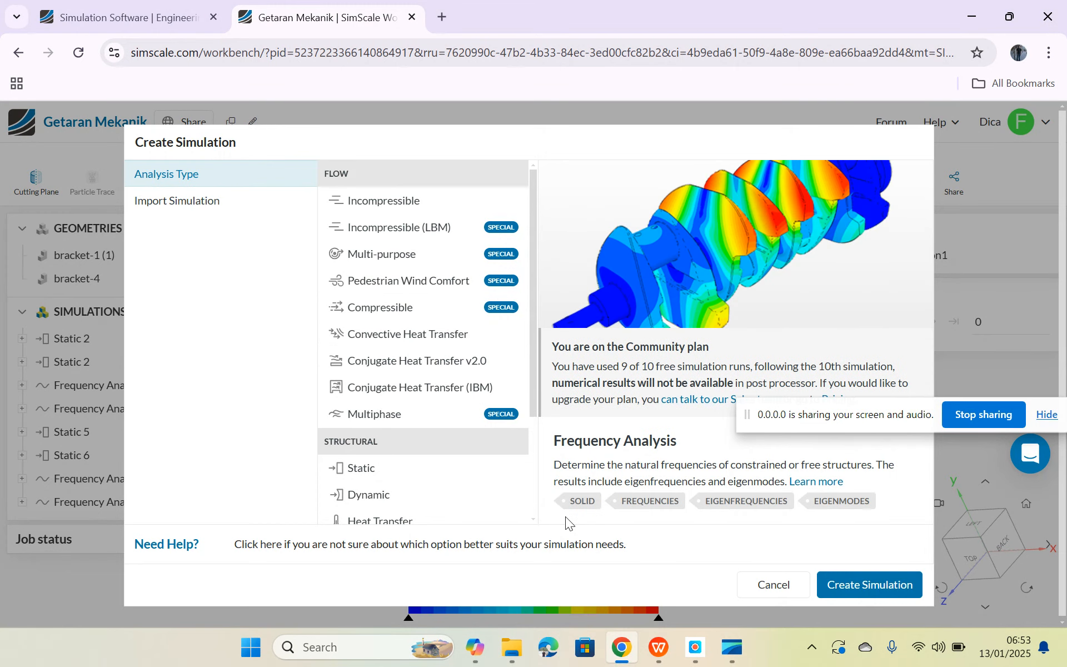
scroll(474, 501, down, 2)
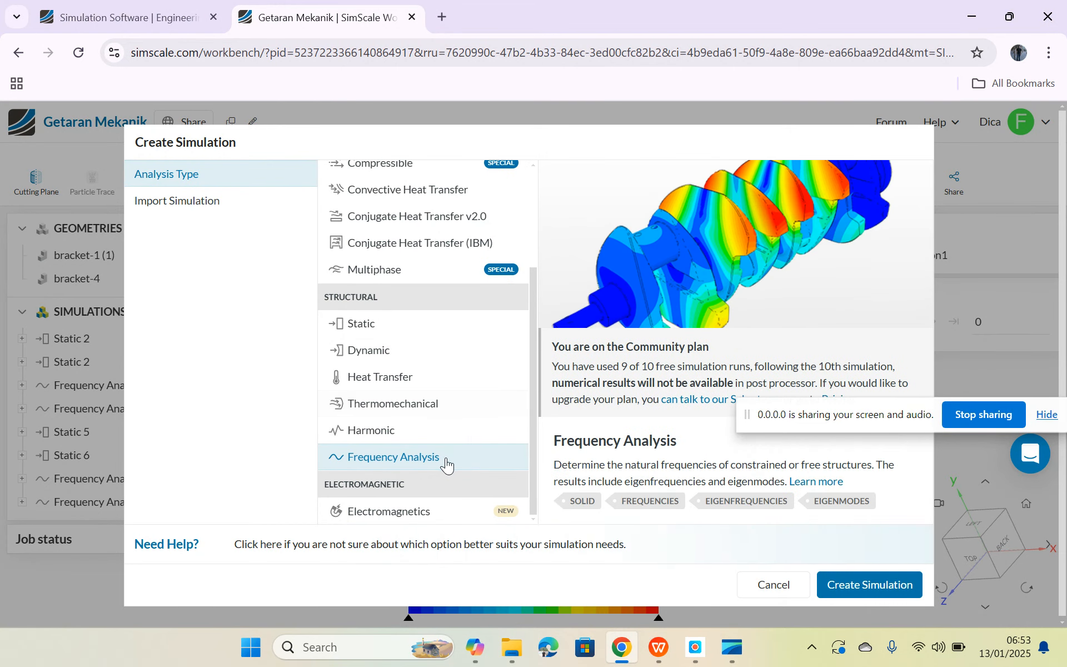
click(785, 588)
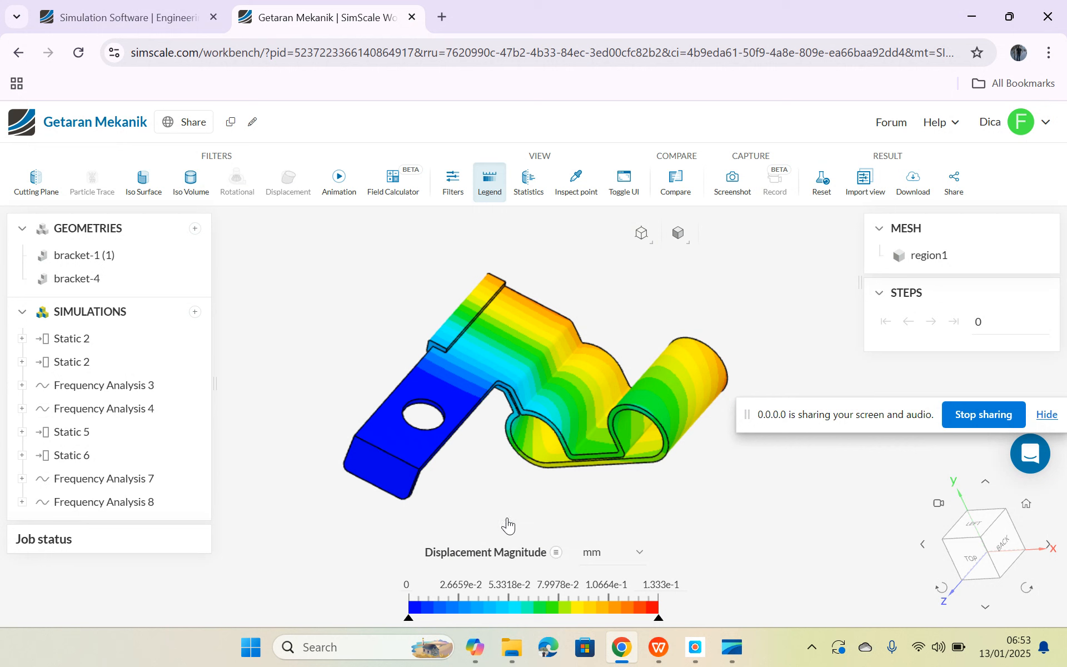
- Open Frequency Analysis 3 and expand its Materials and Boundary conditions
click(83, 392)
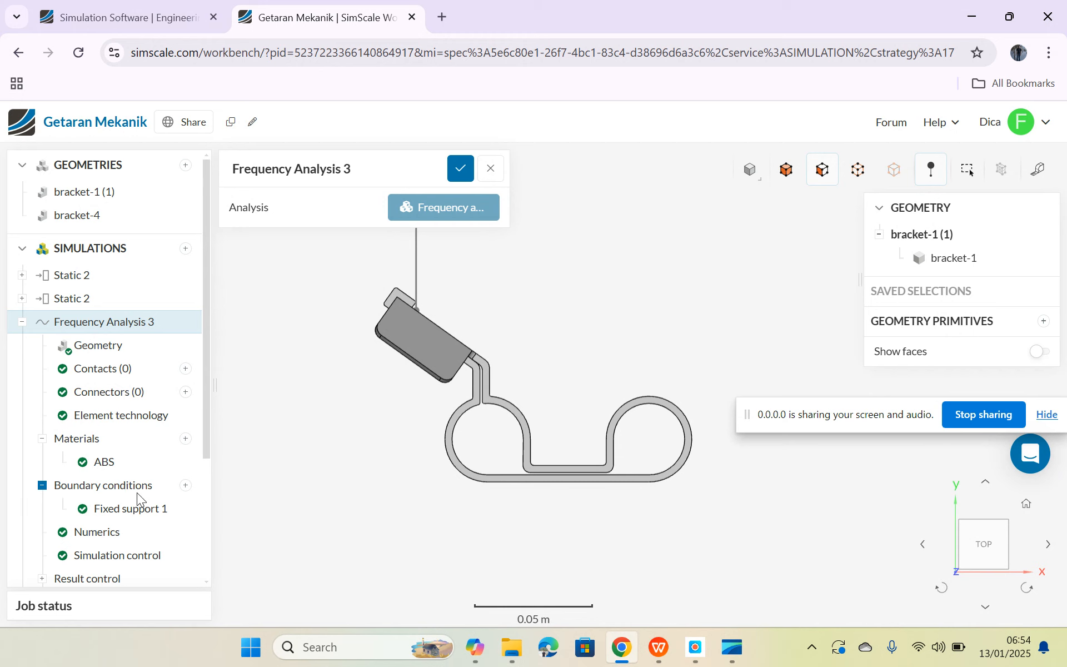
drag(207, 432, 201, 490)
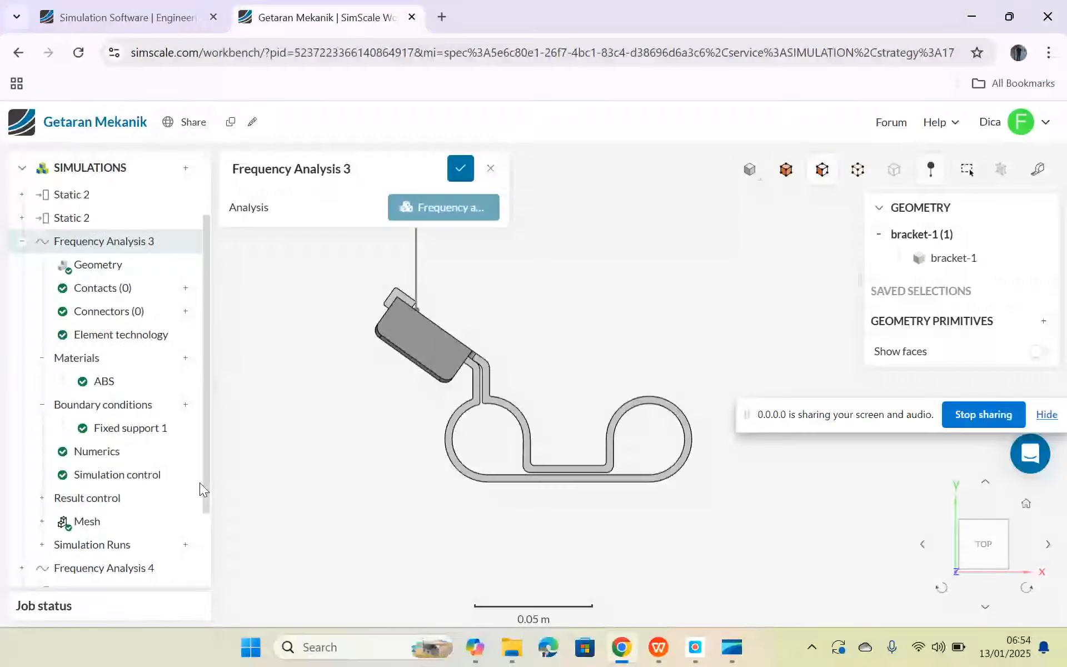
scroll(203, 490, down, 2)
- Load the Run 1 results of Frequency Analysis 3 for post-processing and close the filter settings
click(130, 471)
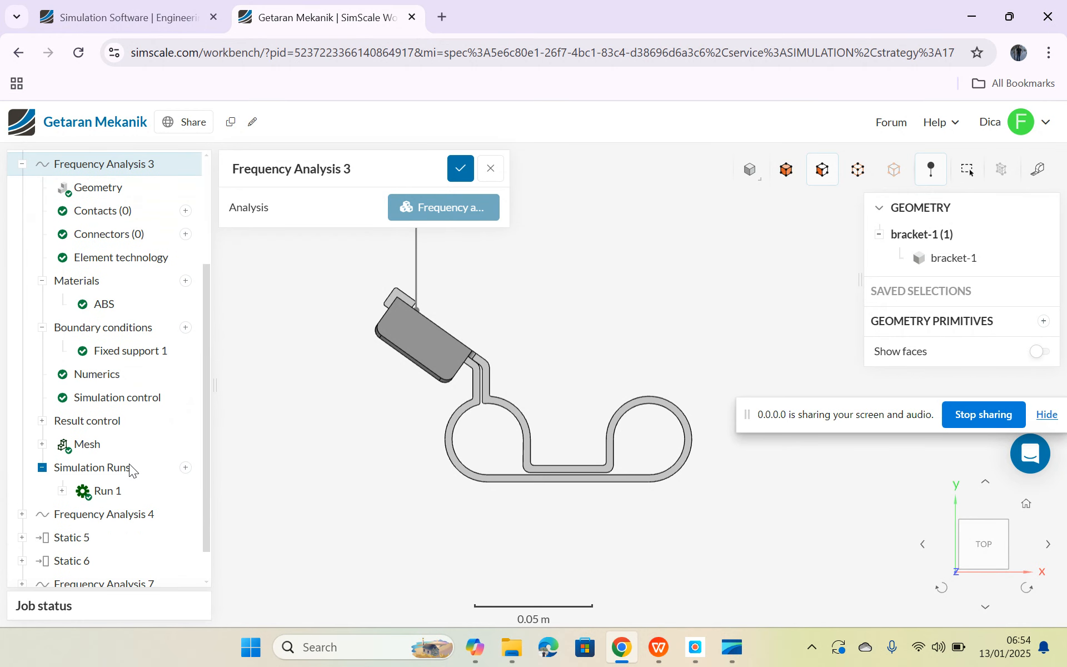
click(92, 493)
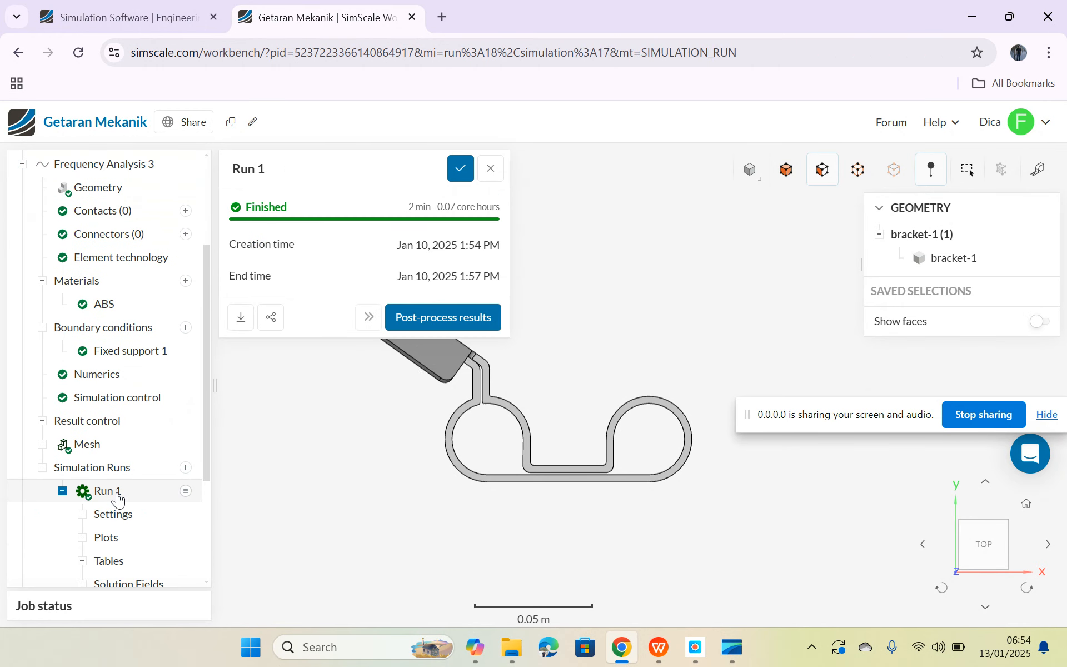
click(419, 352)
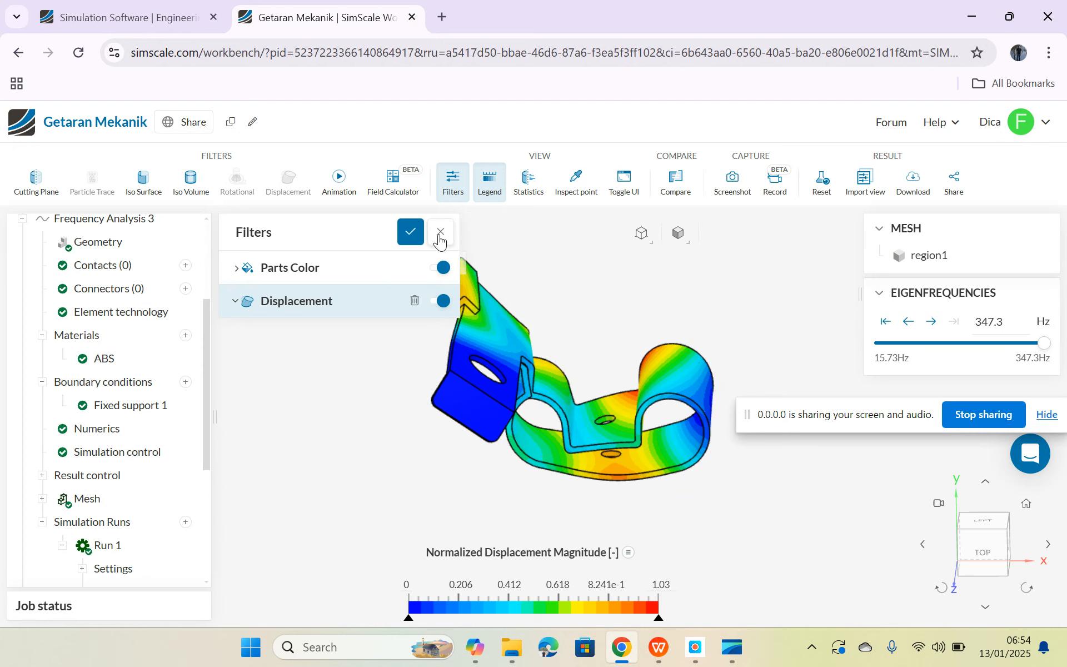
click(440, 232)
- Examine the normalized displacement magnitude of the bracket's 347.3 Hz mode shape from several angles
drag(357, 362, 400, 356)
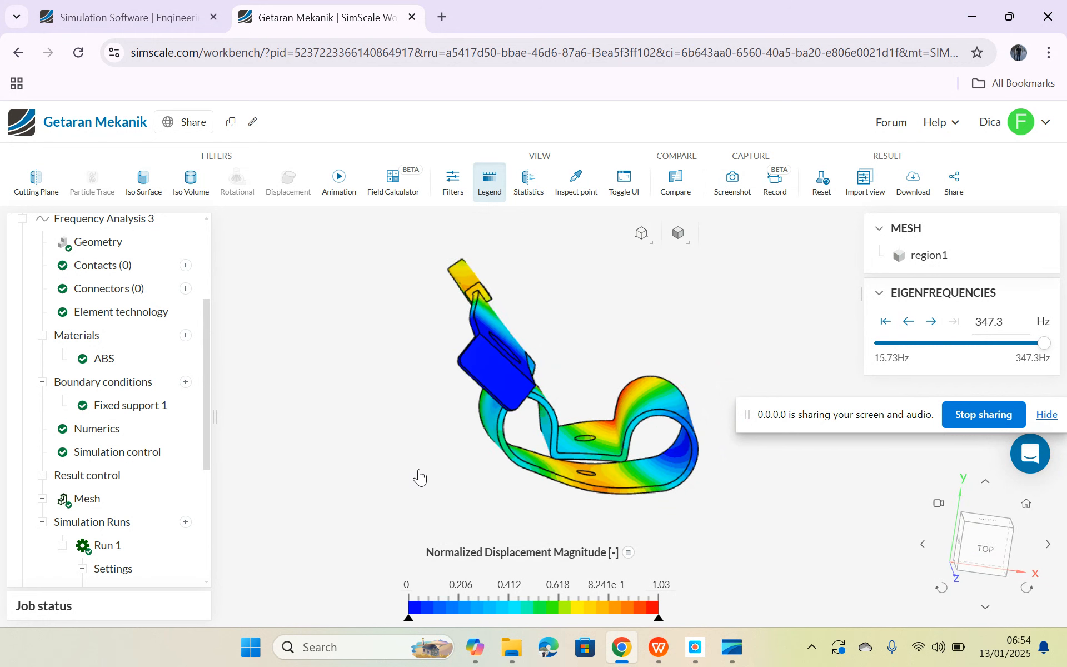
mouse_move(622, 362)
mouse_down()
mouse_move(536, 421)
mouse_move(545, 407)
mouse_move(629, 392)
mouse_move(633, 362)
mouse_up()
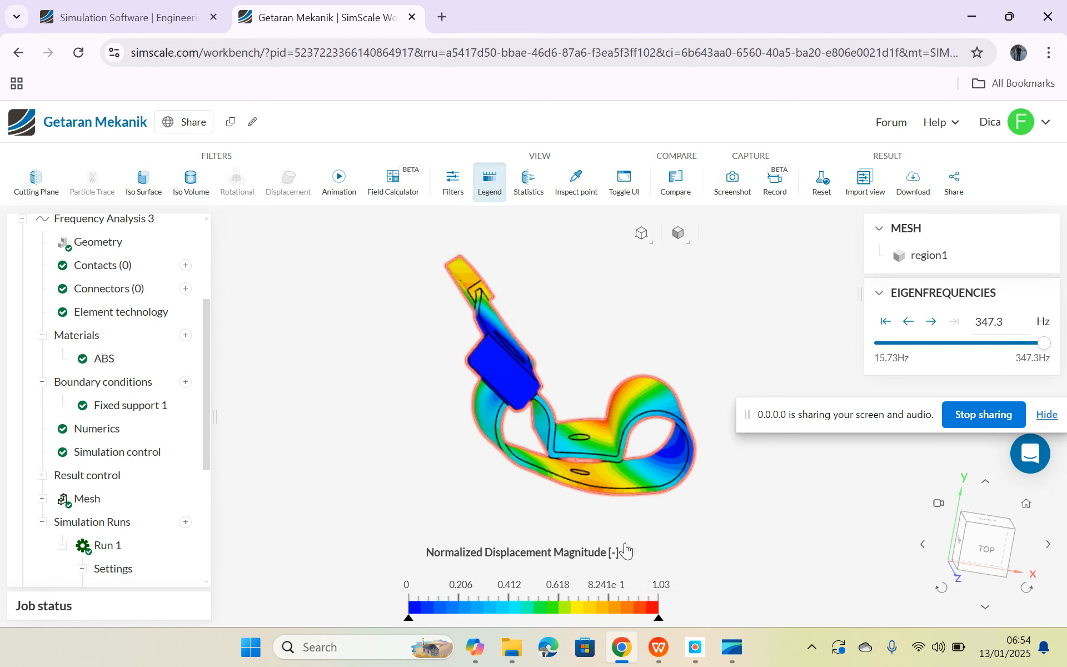
drag(727, 529, 438, 533)
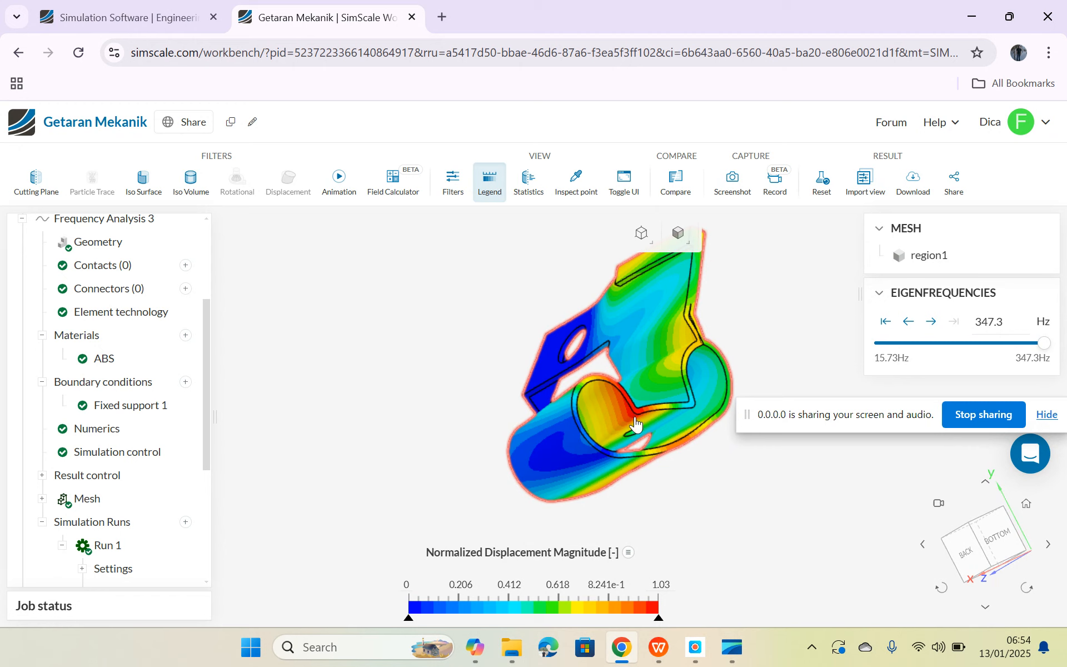
drag(642, 463, 625, 400)
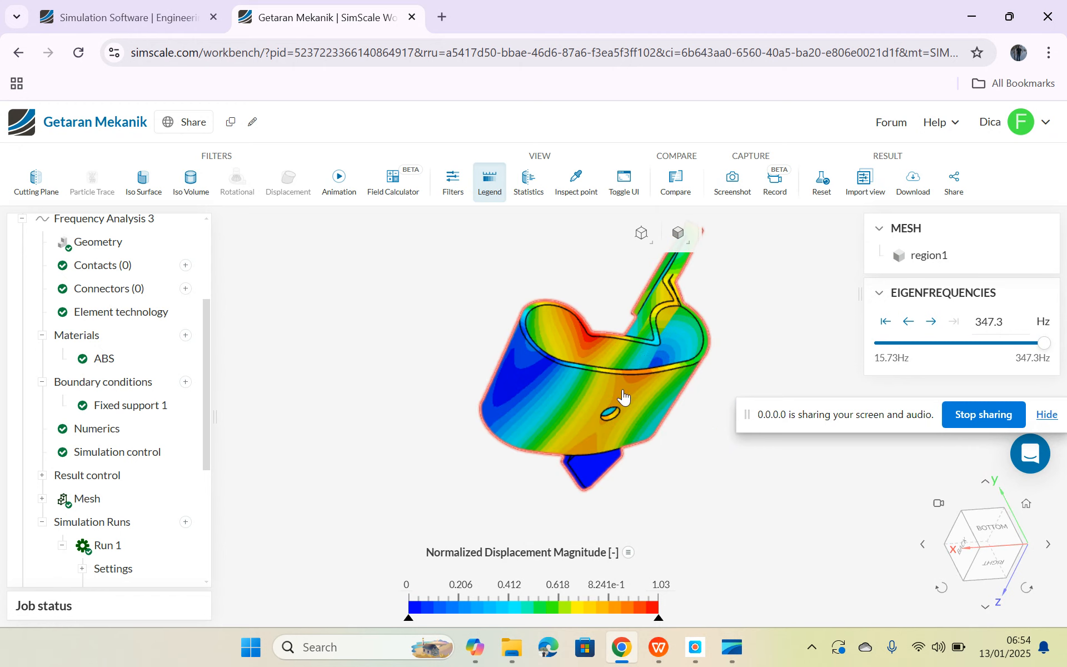
- Inspect the back and underside of the bracket's 347.3 Hz mode shape
drag(643, 478, 703, 505)
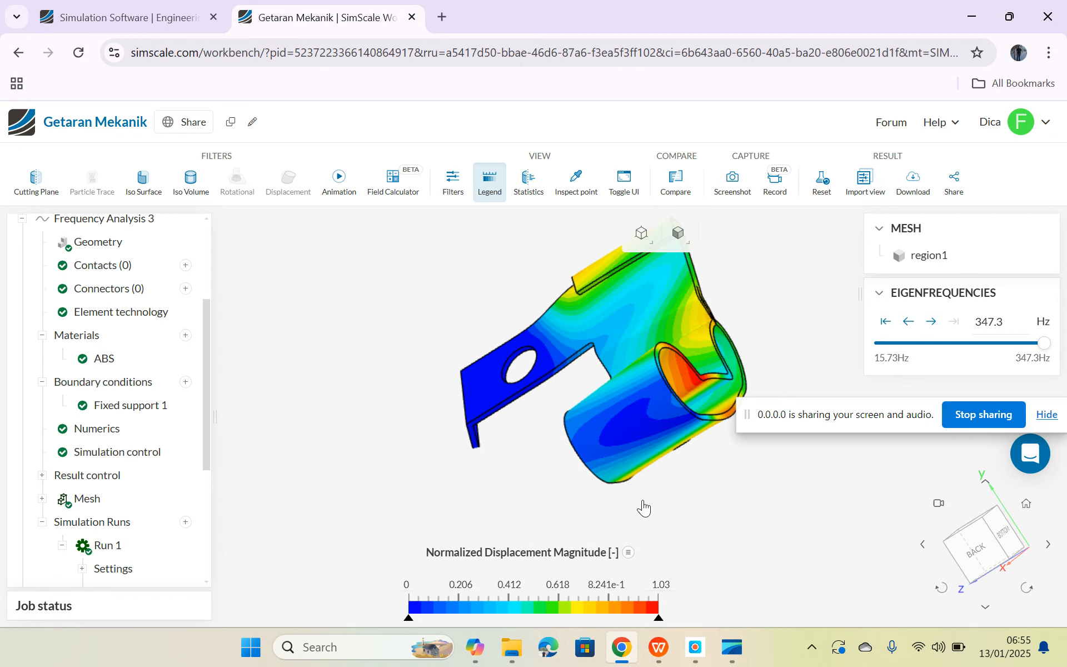
drag(541, 493, 794, 541)
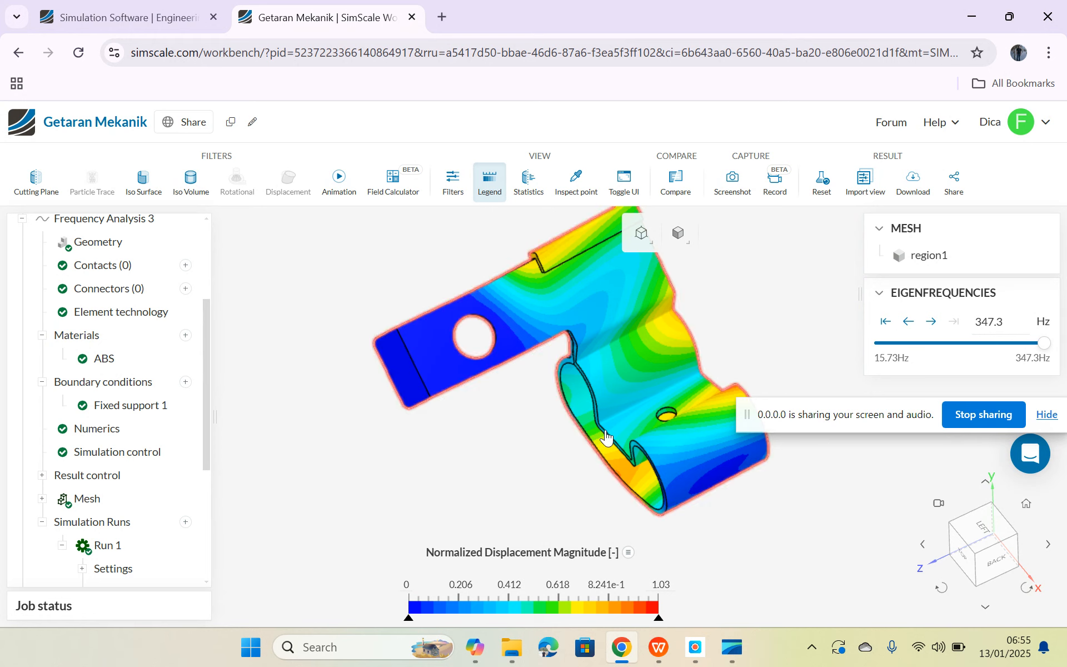
- Switch to UAS Getaran Mekanik.docx in WPS Office and review the Von Mises stress figures for Bracket 1 and Bracket 4
click(666, 642)
scroll(517, 300, down, 10)
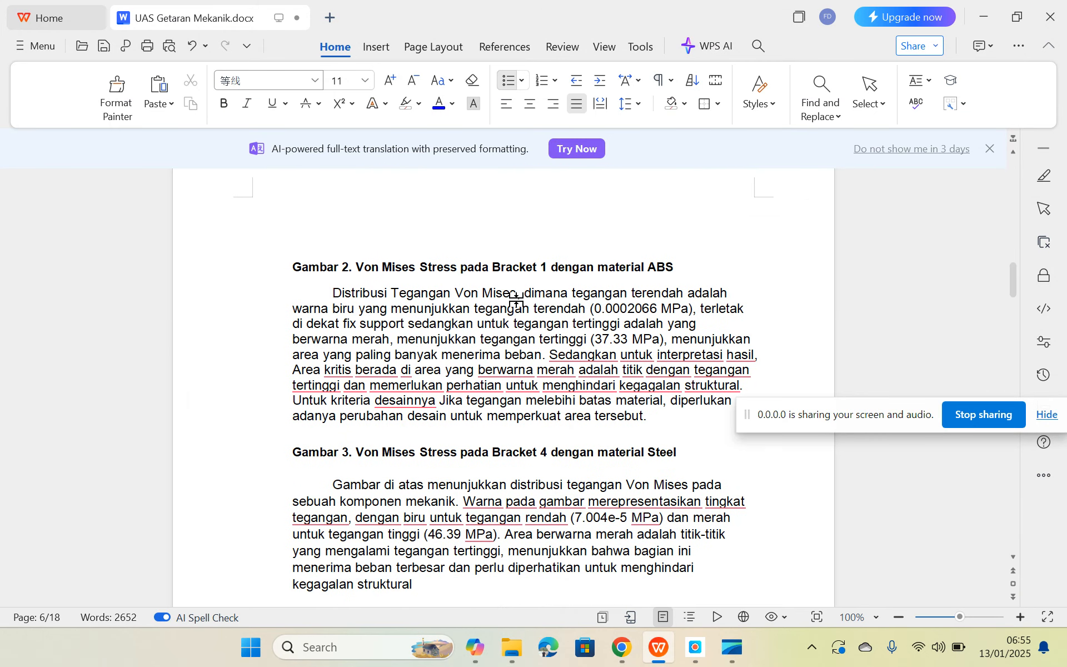
scroll(516, 300, down, 12)
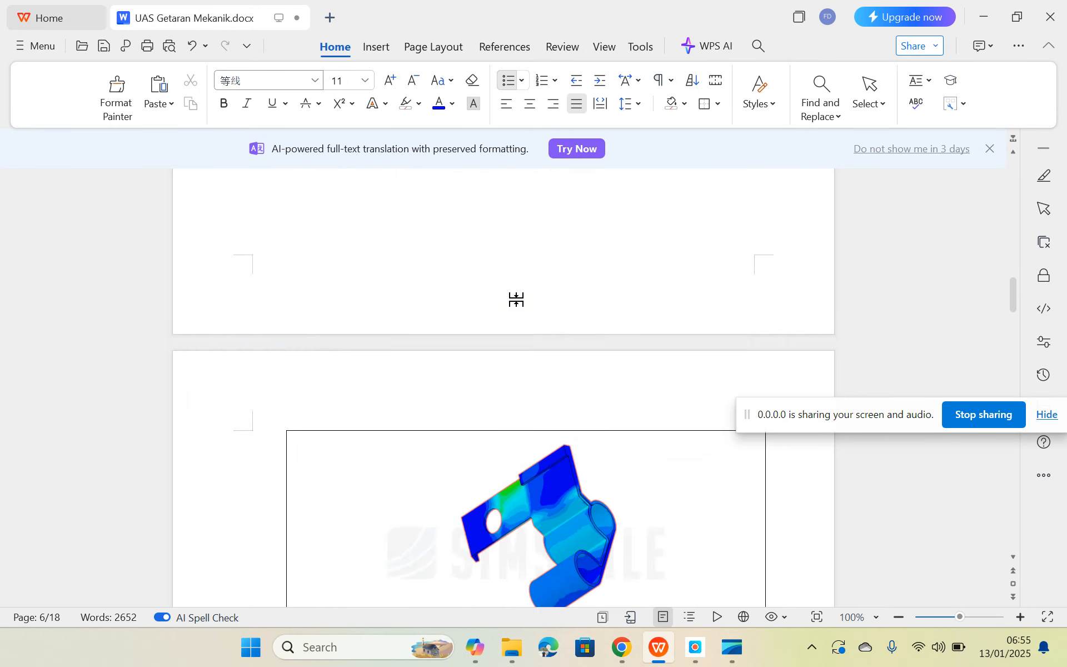
scroll(516, 300, up, 2)
scroll(517, 299, up, 1)
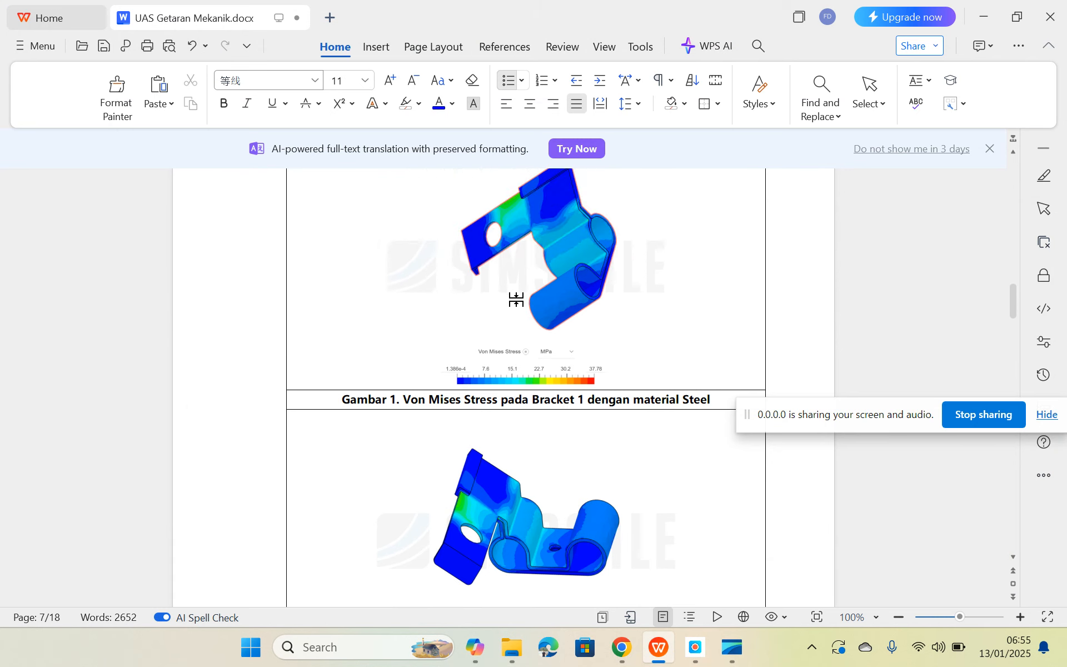
scroll(517, 300, down, 1)
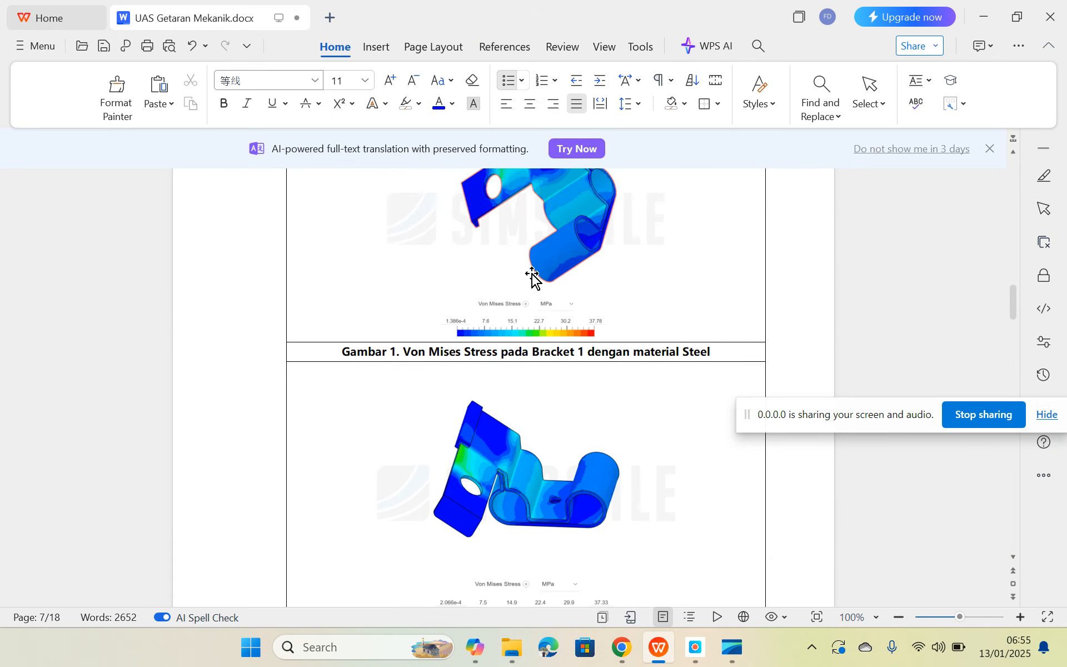
scroll(532, 278, up, 1)
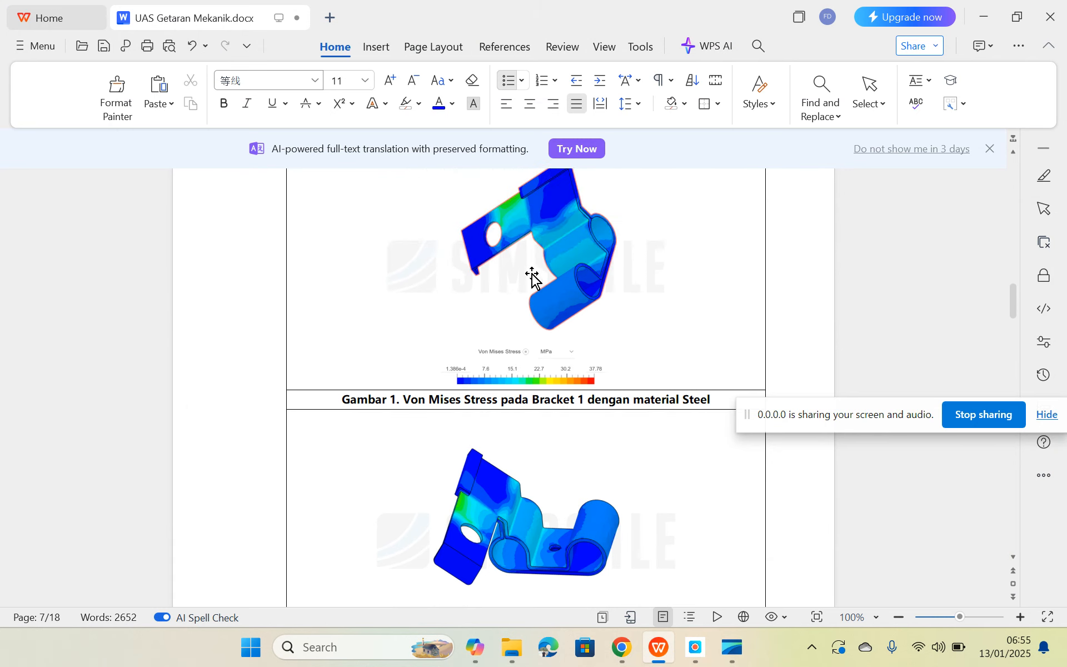
scroll(533, 277, down, 10)
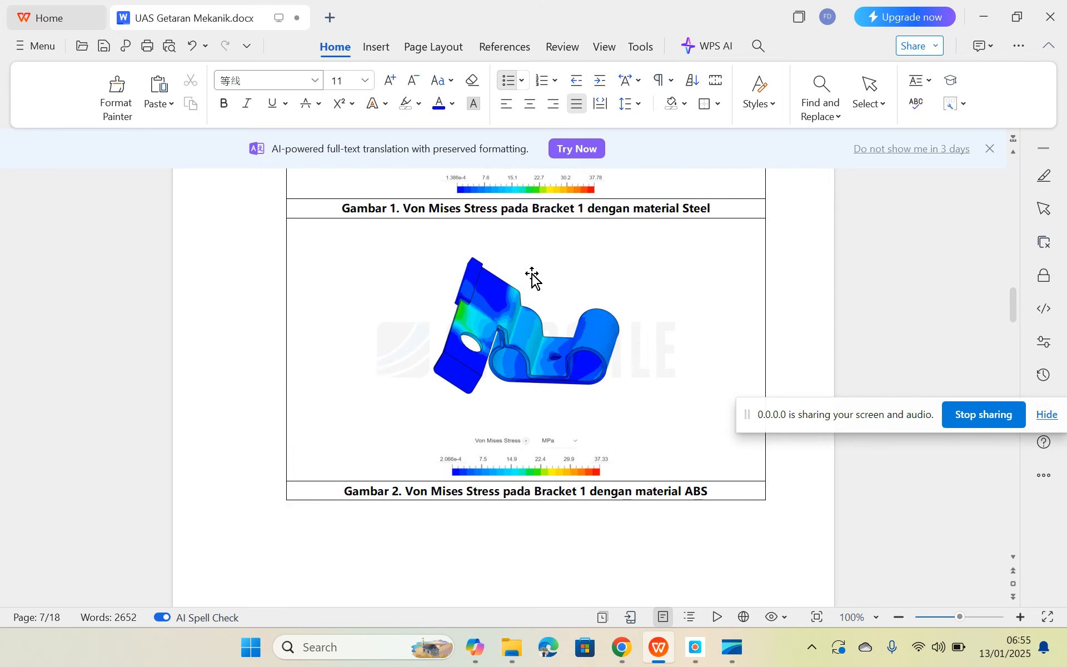
scroll(532, 278, down, 20)
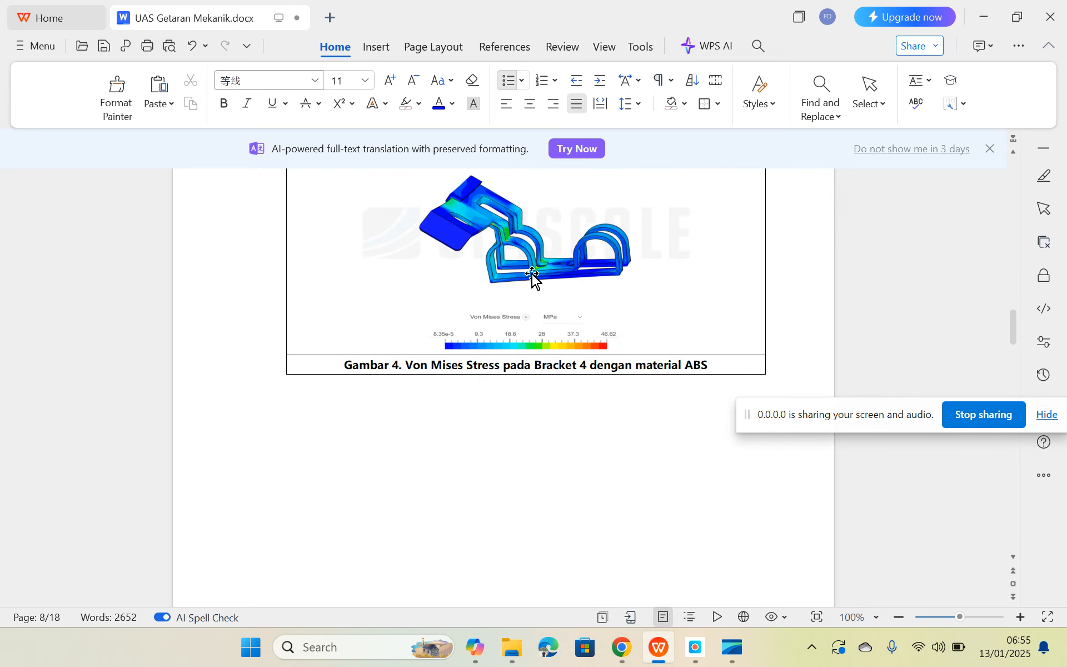
- Review the report's displacement descriptions with Gambar 5 to 8, and Tabel 2 of eigenfrequencies and displacement
scroll(533, 278, down, 3)
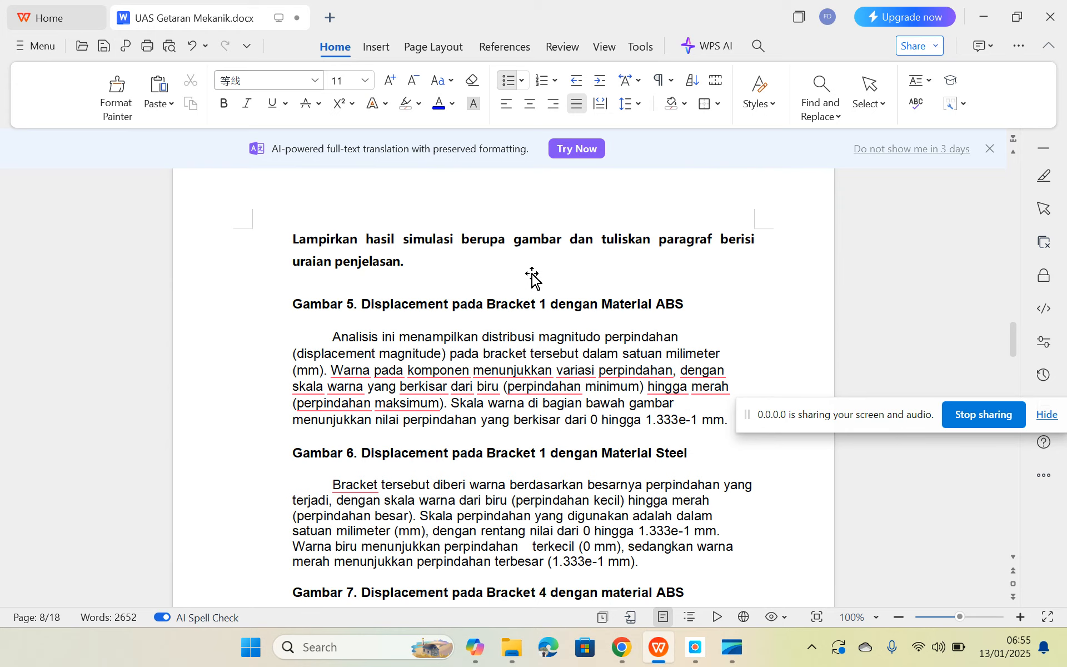
scroll(528, 280, down, 3)
scroll(519, 280, up, 2)
scroll(517, 280, down, 15)
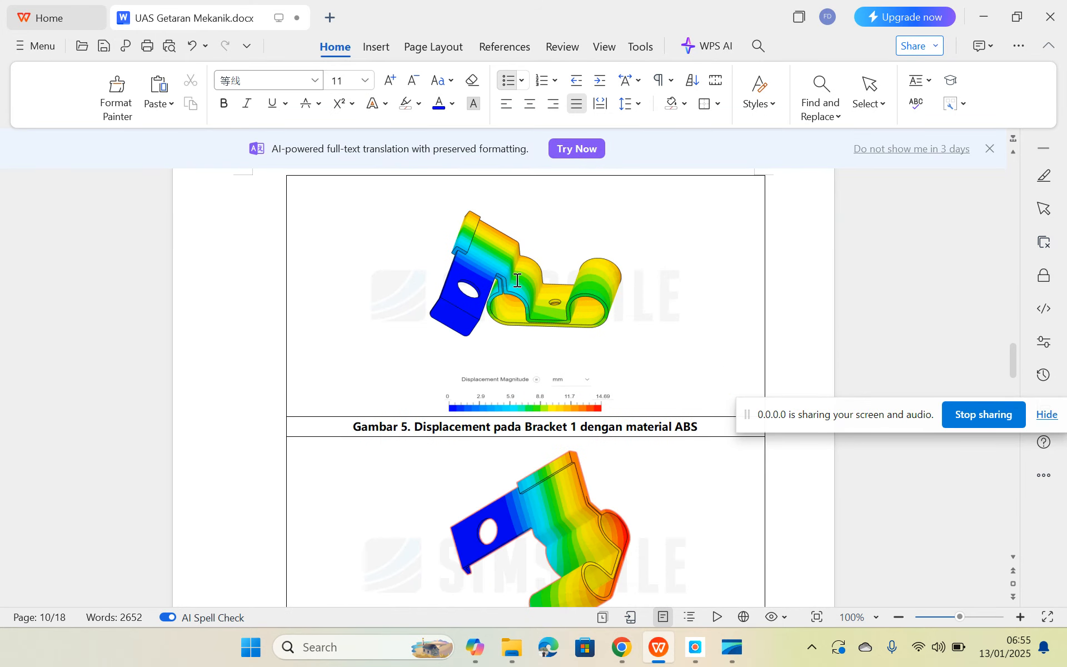
scroll(517, 280, down, 7)
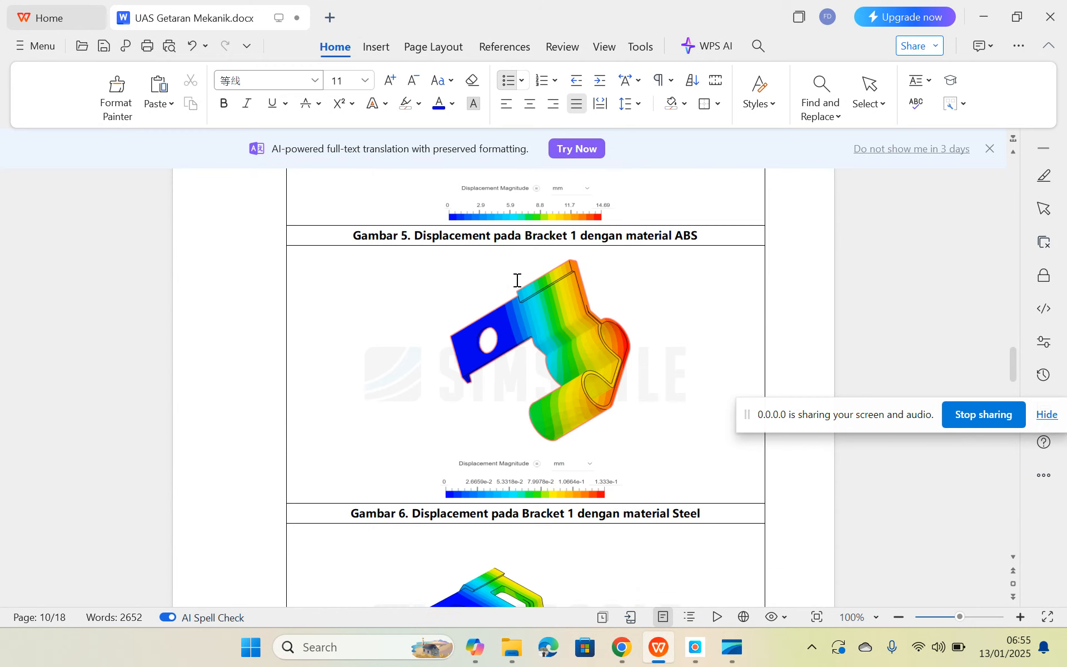
scroll(517, 280, down, 14)
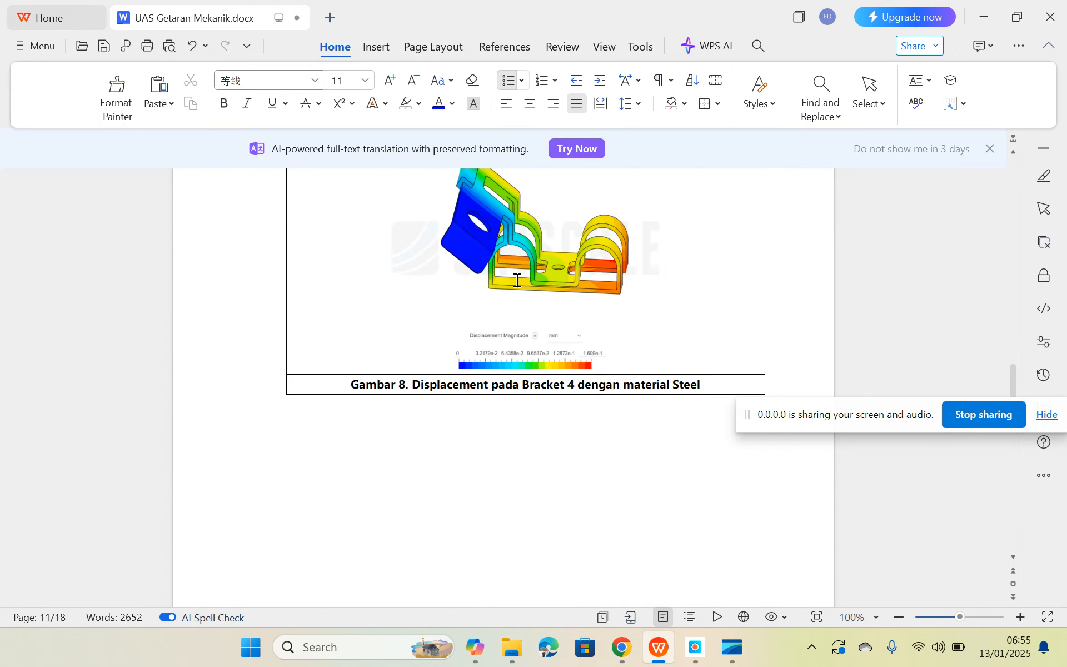
scroll(517, 280, down, 18)
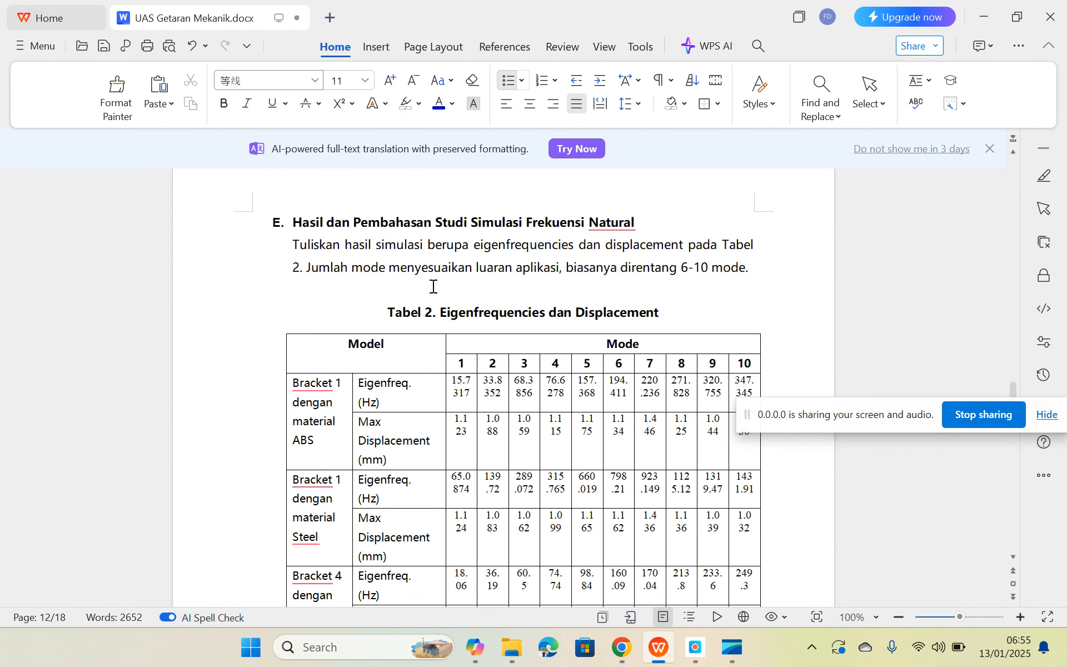
scroll(433, 286, down, 2)
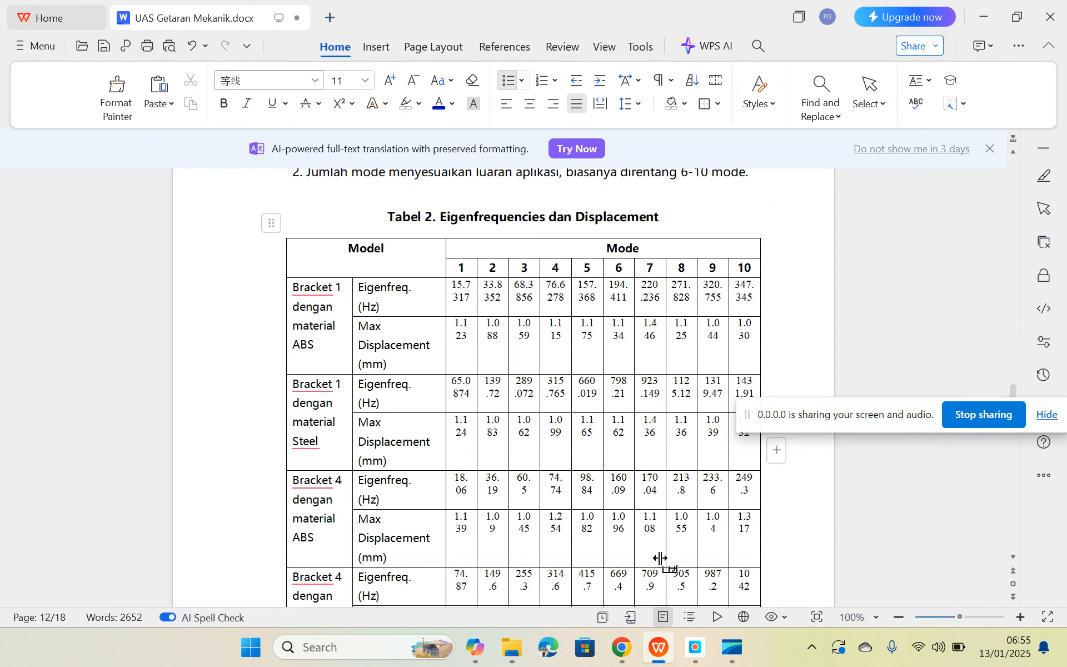
- Switch back to SimScale, show the 15.73 Hz eigenfrequency and examine its normalized displacement from several angles
mouse_move(622, 647)
click(632, 652)
click(880, 343)
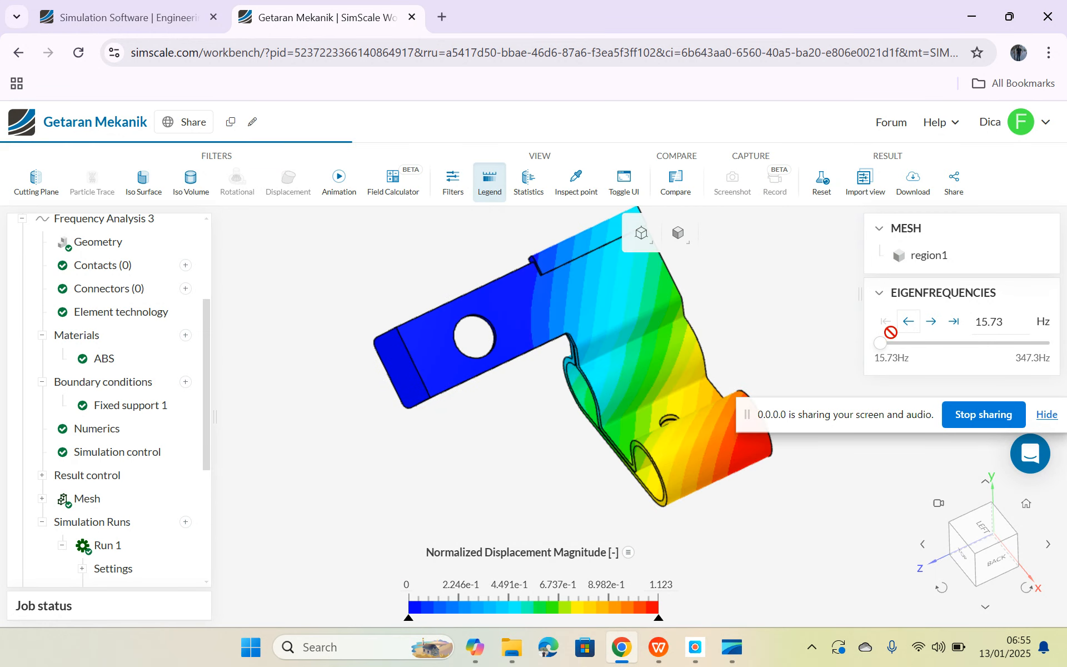
drag(496, 443, 663, 471)
click(1028, 504)
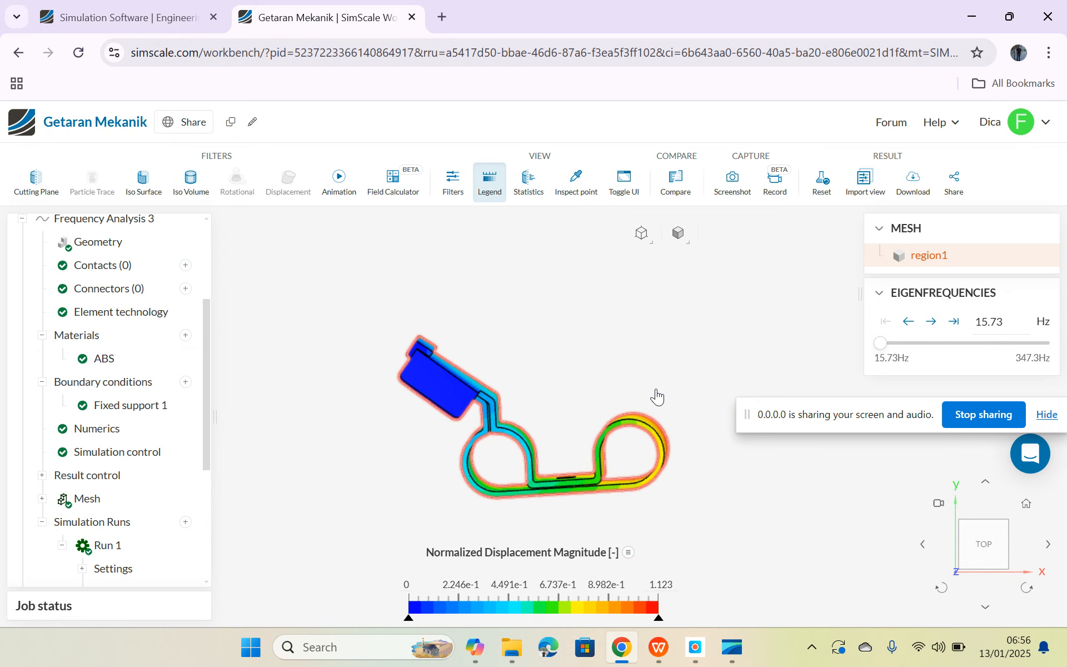
drag(672, 426, 667, 412)
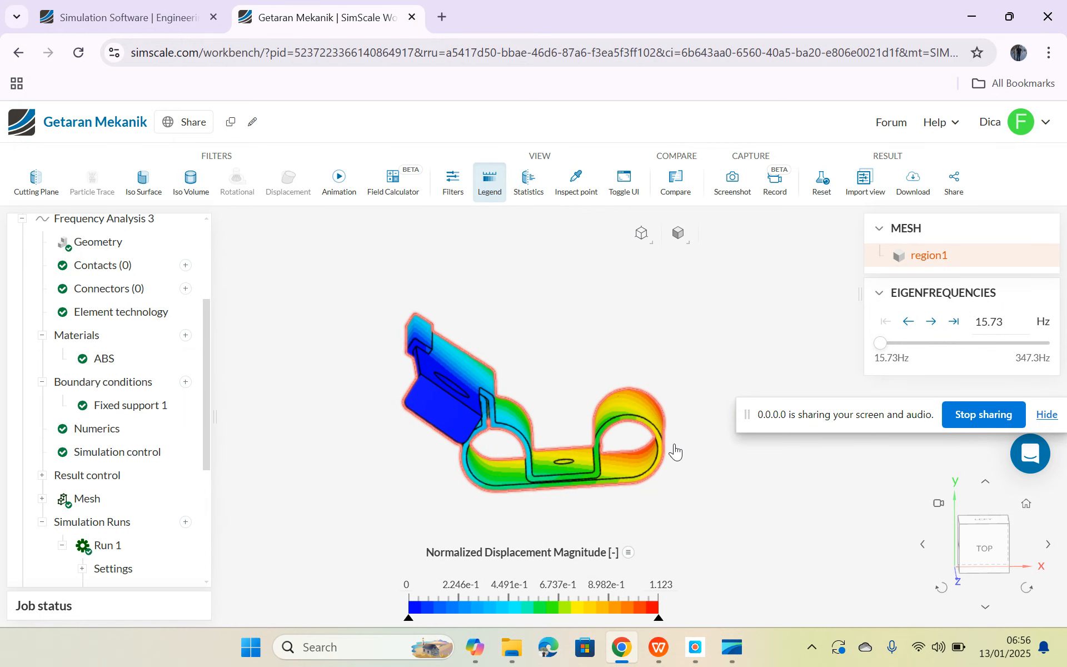
click(986, 484)
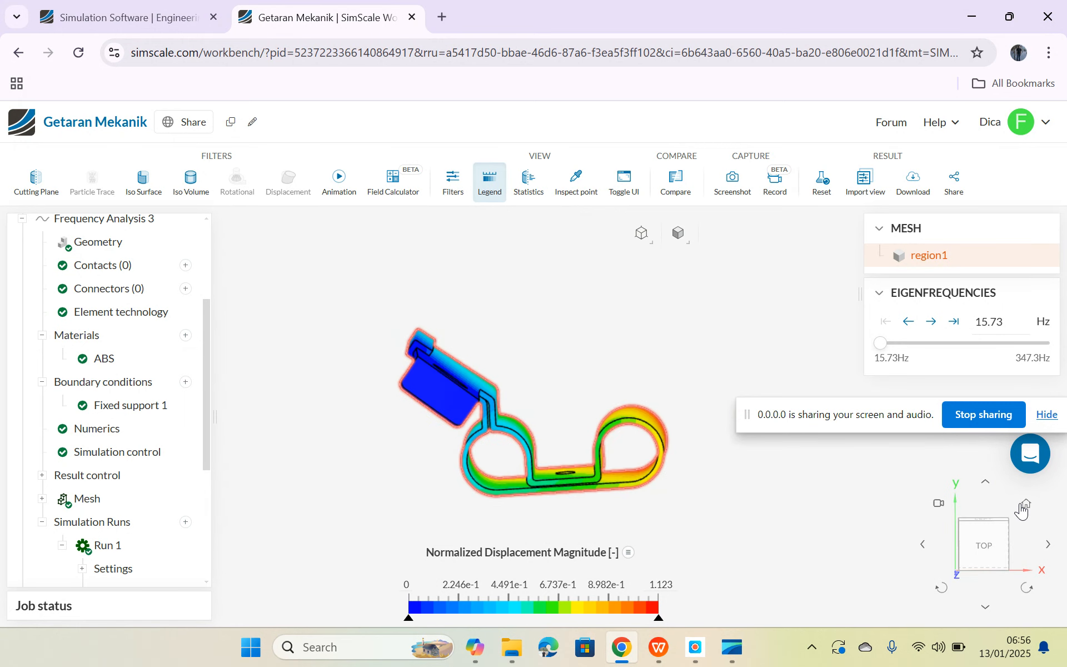
drag(684, 514, 469, 512)
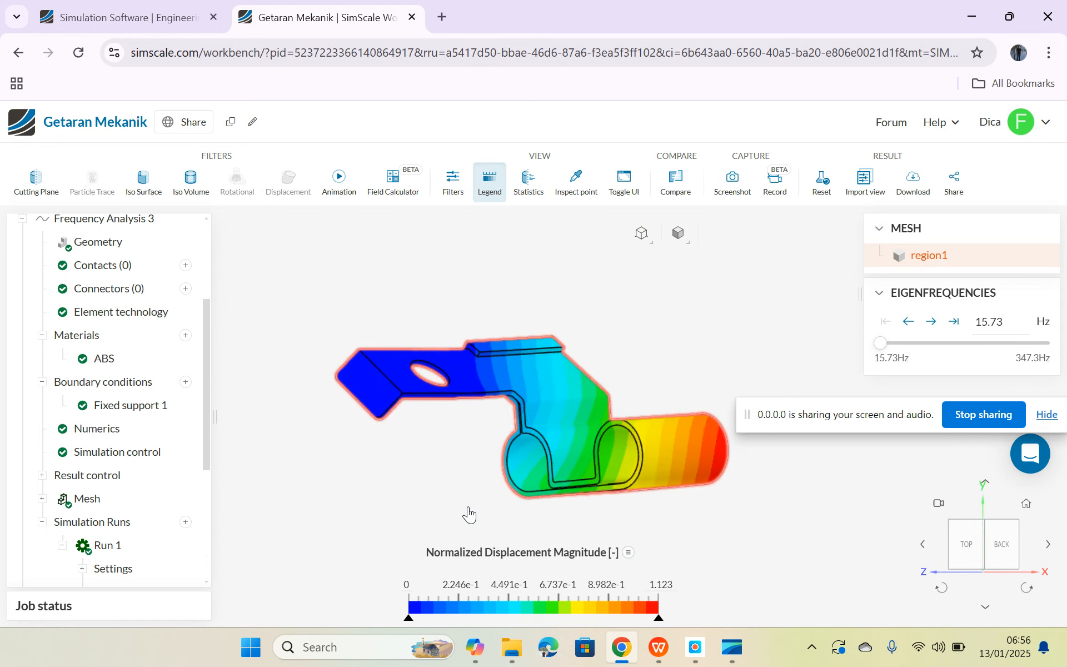
drag(689, 506, 886, 507)
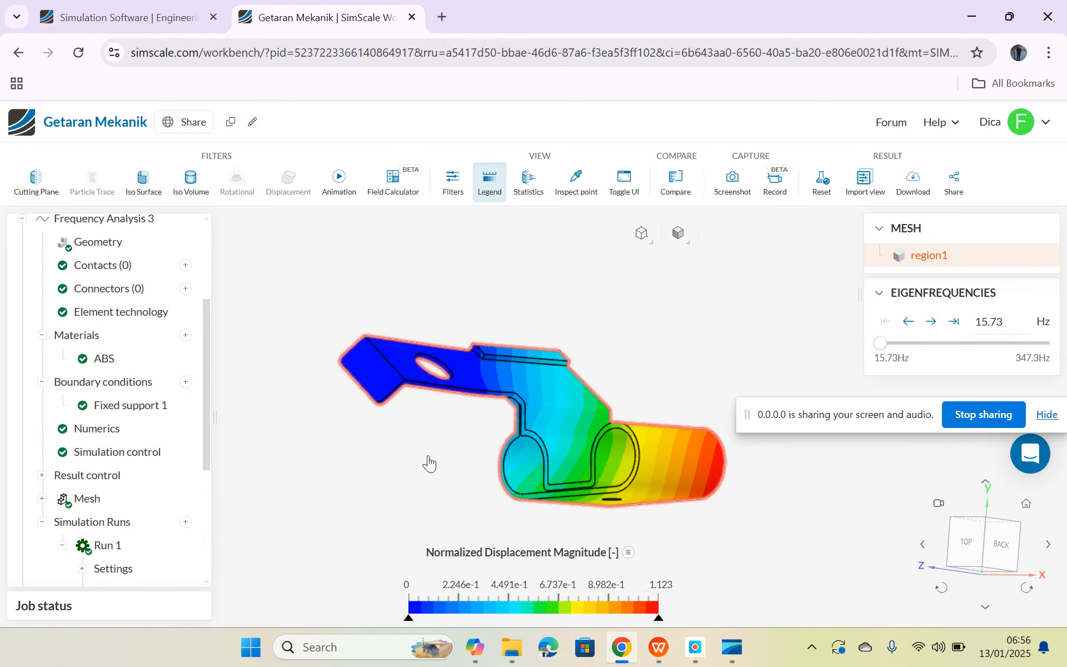
drag(437, 470, 612, 551)
drag(718, 510, 469, 467)
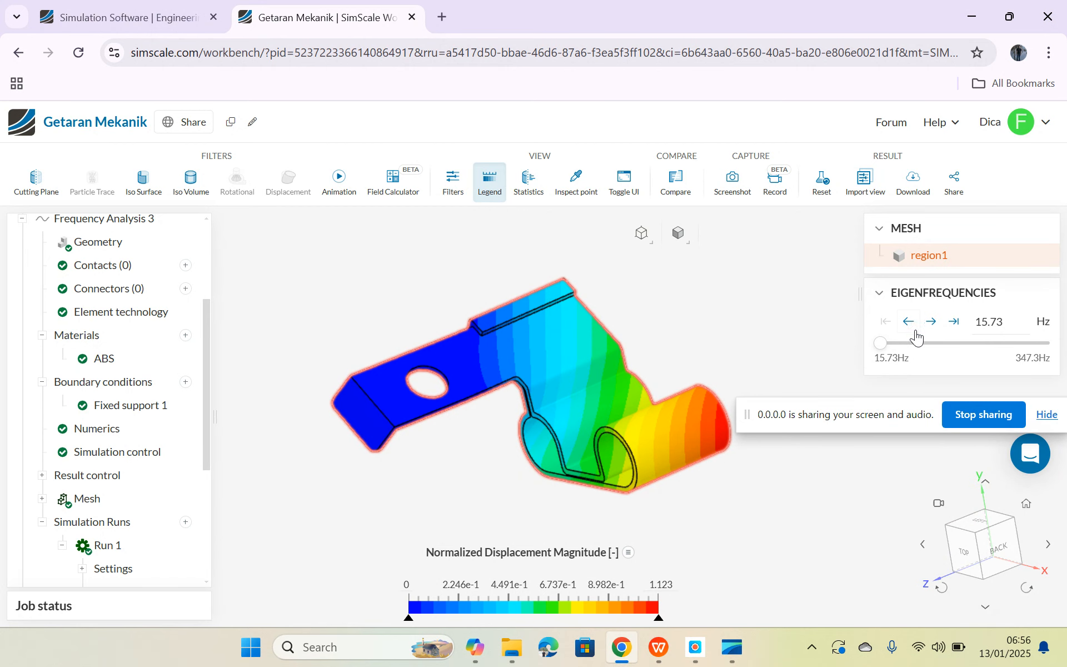
- Show the 33.84 Hz eigenfrequency and examine the bracket's mode shape from different angles
click(937, 327)
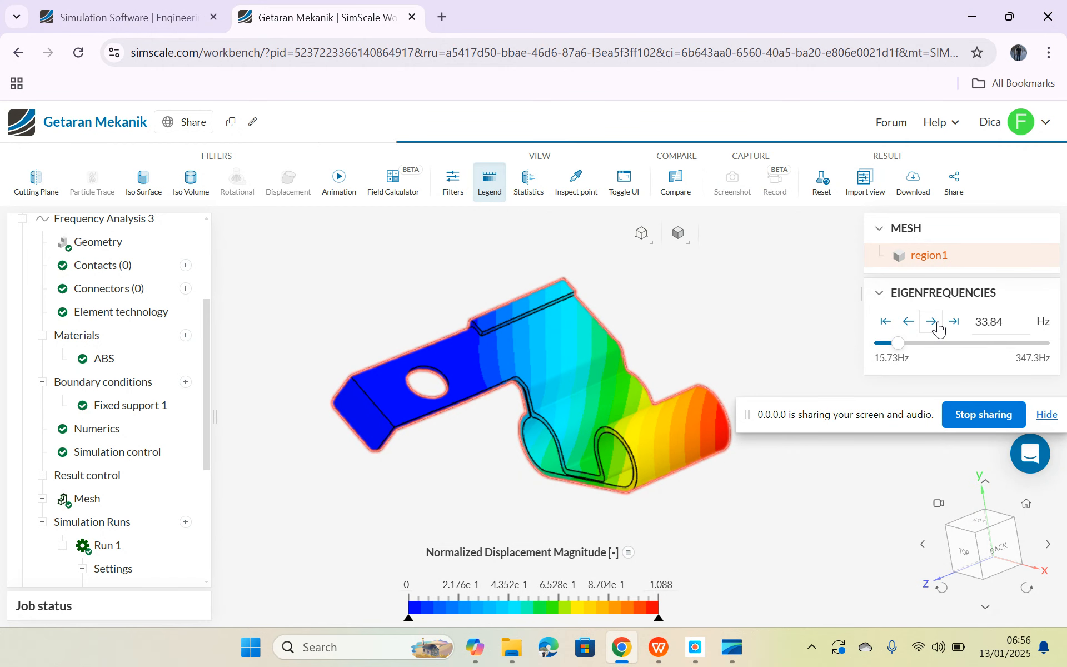
drag(710, 495, 681, 494)
drag(560, 503, 800, 493)
mouse_move(657, 521)
mouse_down()
mouse_move(716, 522)
mouse_move(655, 521)
mouse_up()
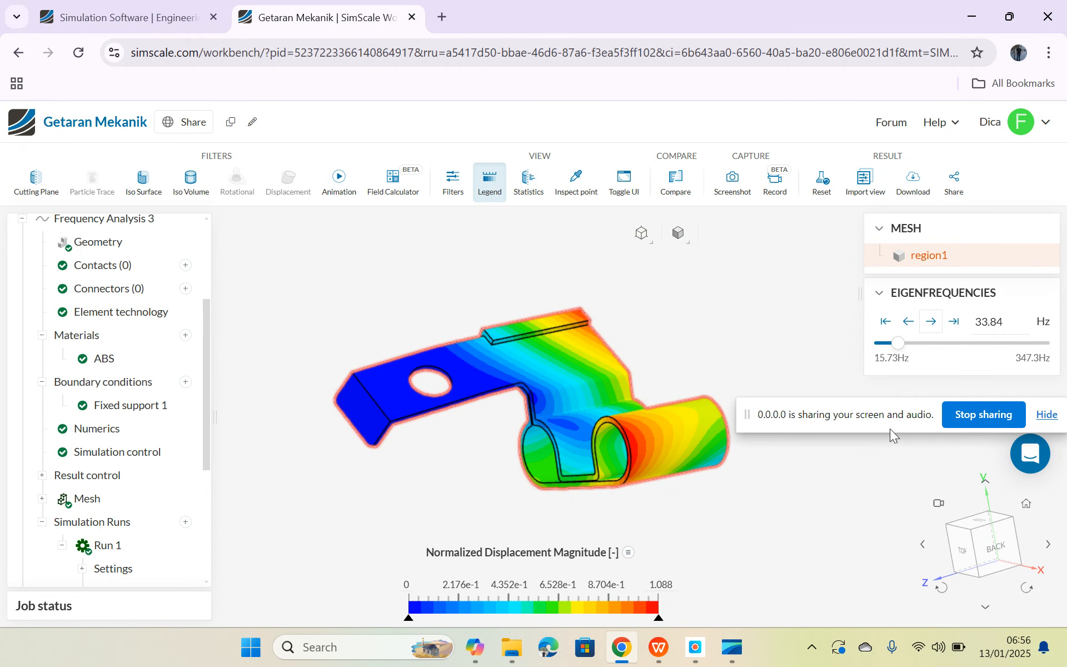
- Show the last eigenfrequency, 347.3 Hz, and view its mode shape from near the top face
click(955, 323)
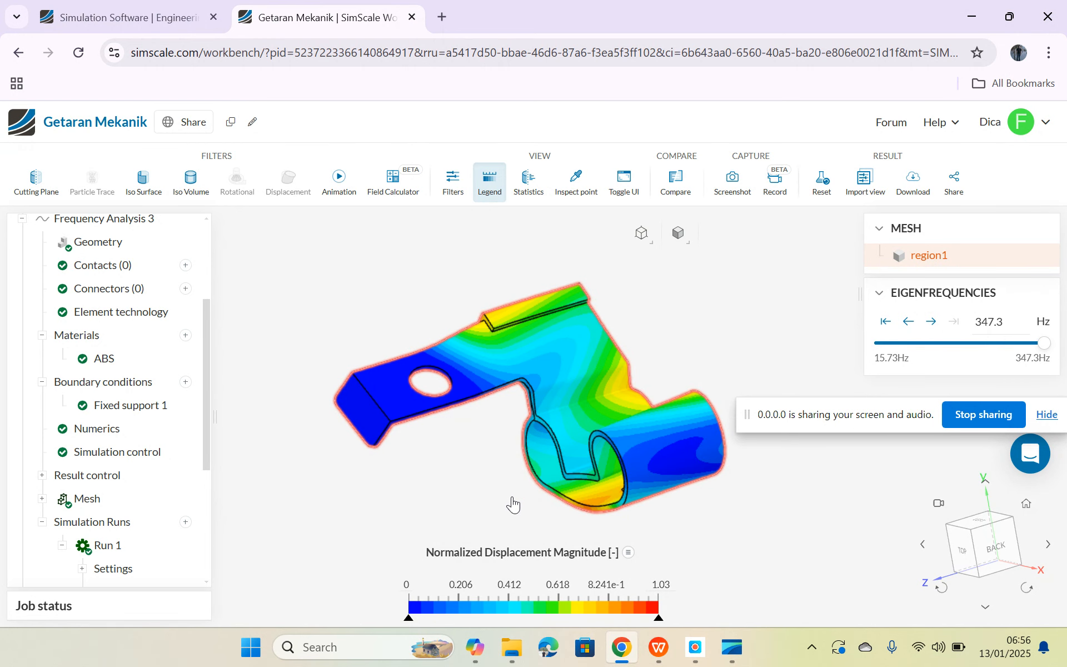
drag(493, 500, 684, 475)
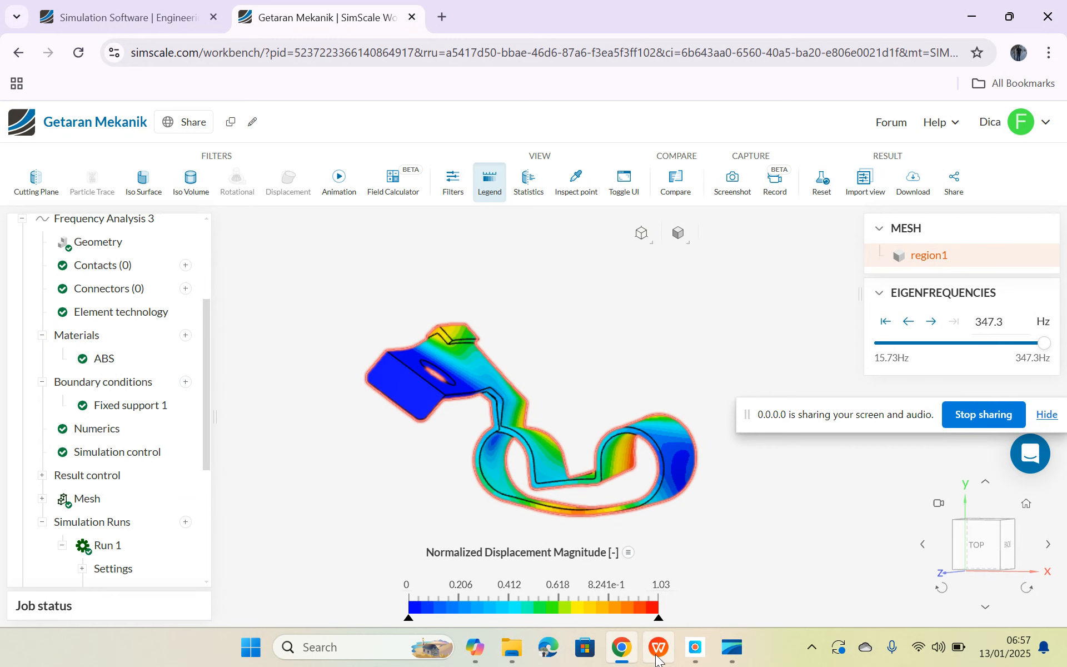
mouse_move(656, 662)
- Step through the mode shapes at 15.73, 33.84, 68.39, 76.63, 157.4 and 194.4 Hz, examining the normalized displacement of each
click(936, 321)
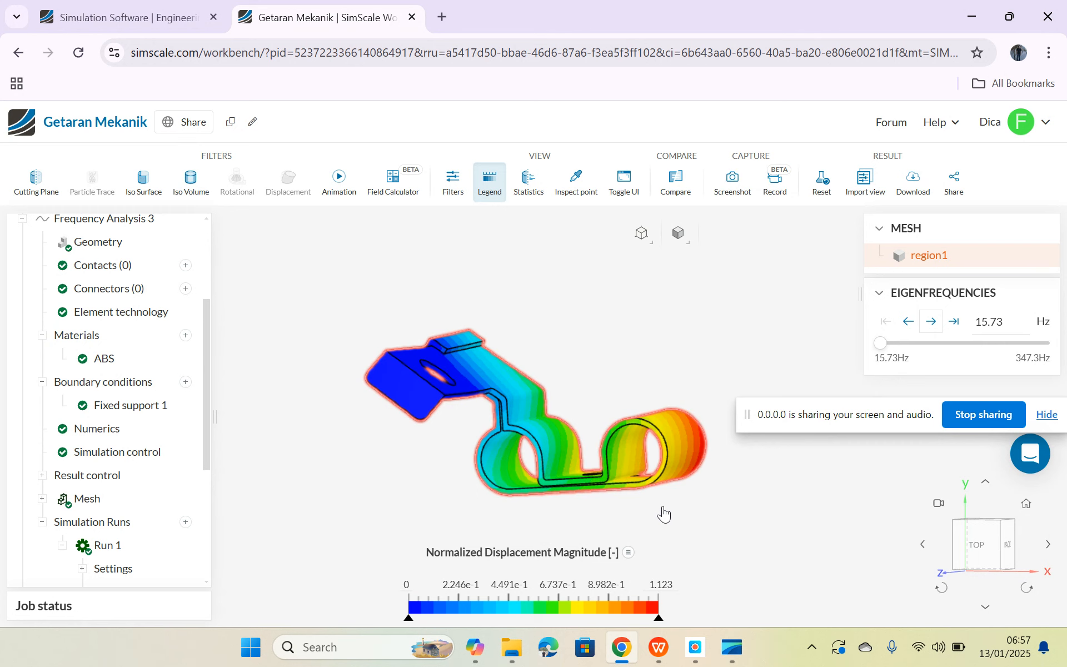
drag(700, 494, 559, 510)
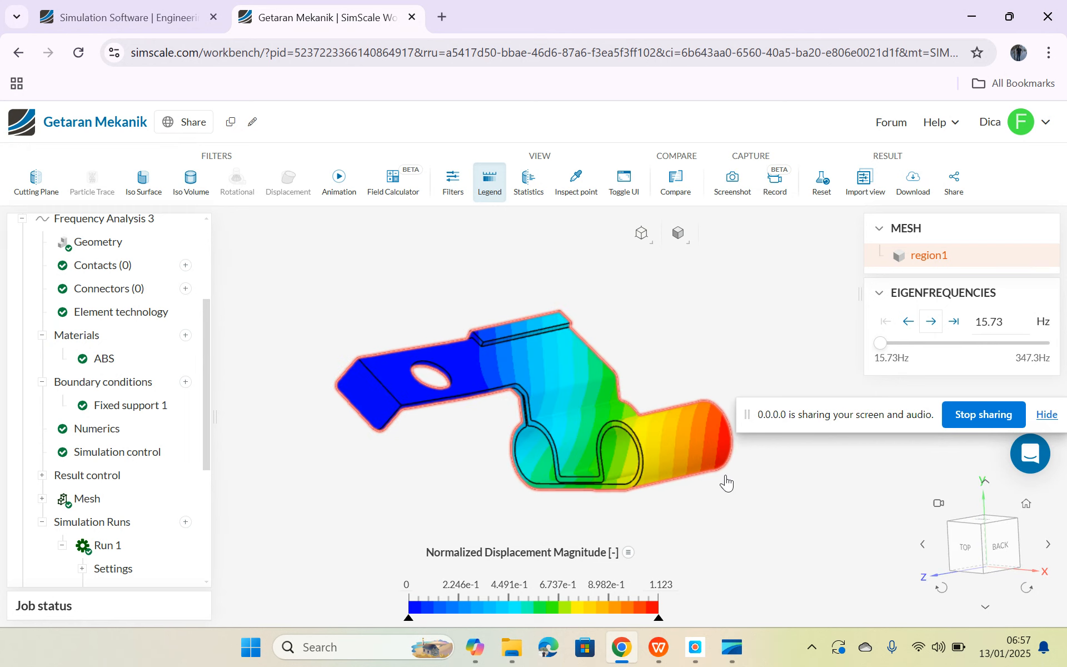
click(931, 322)
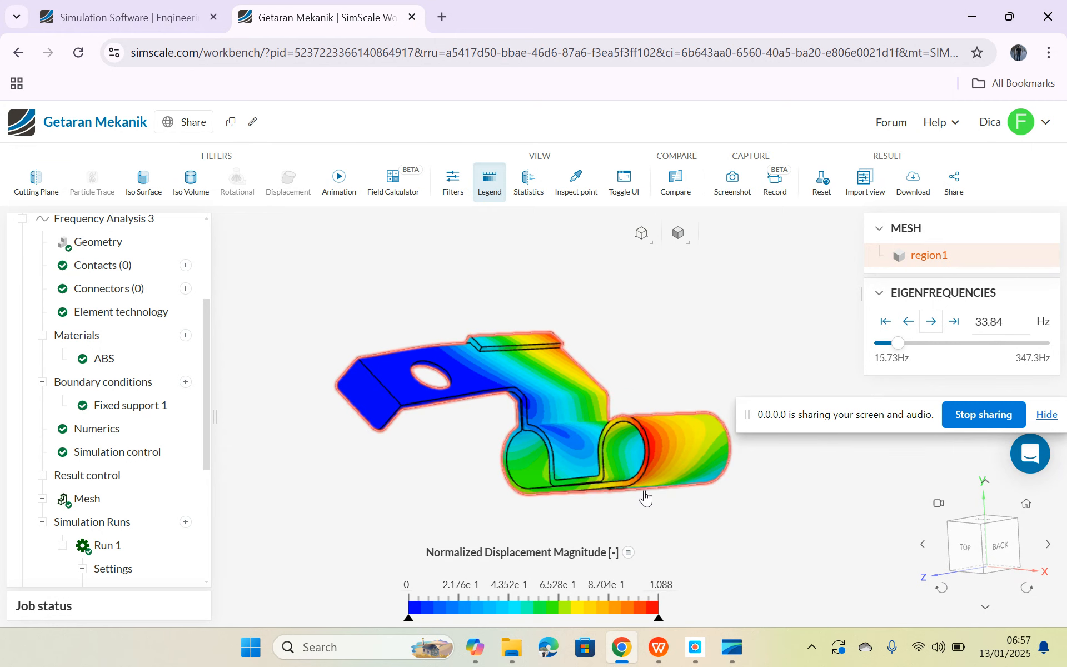
click(932, 323)
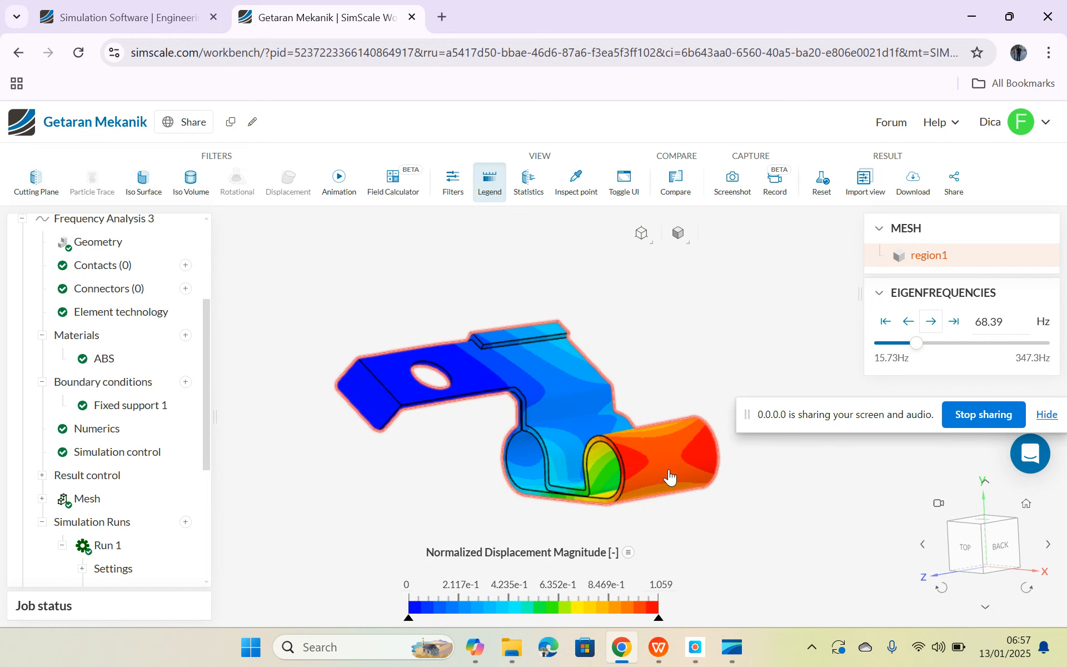
click(932, 322)
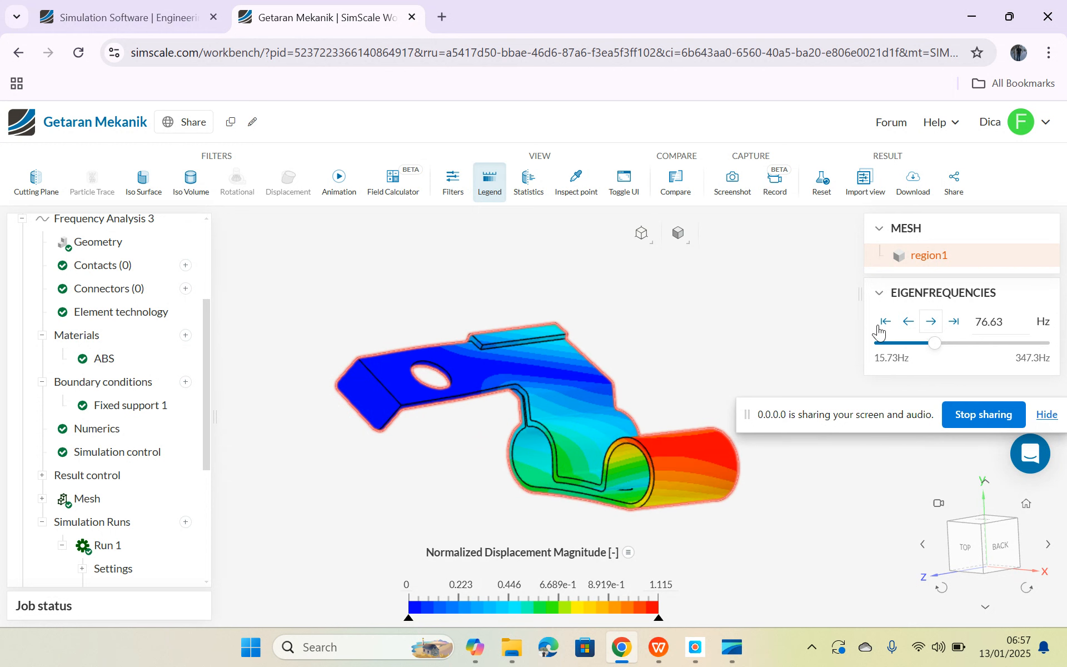
click(930, 323)
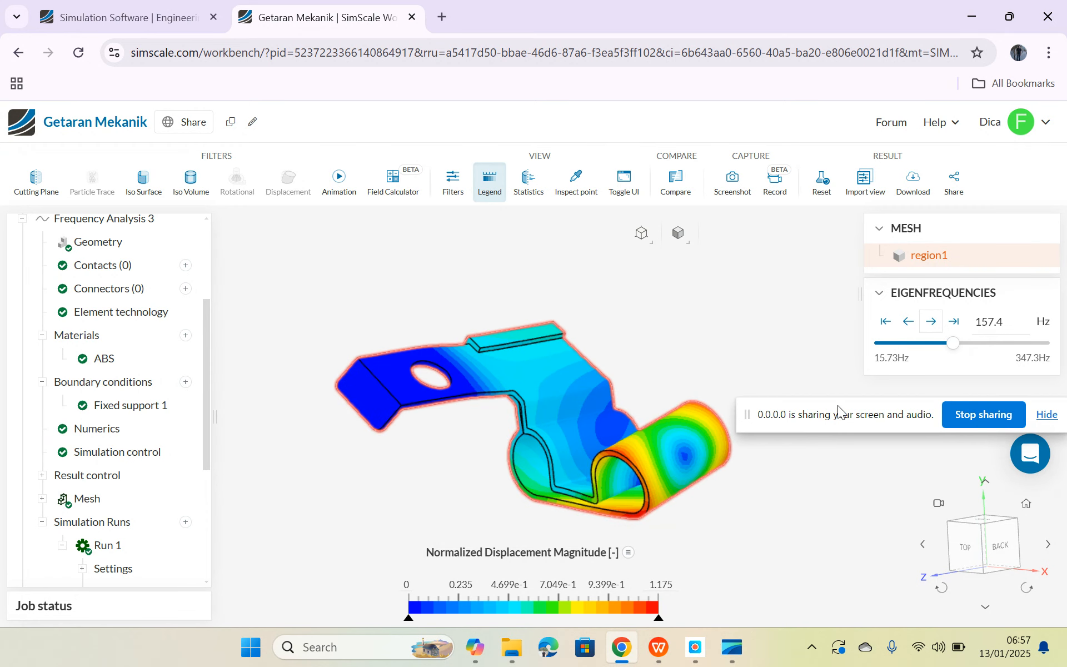
click(942, 325)
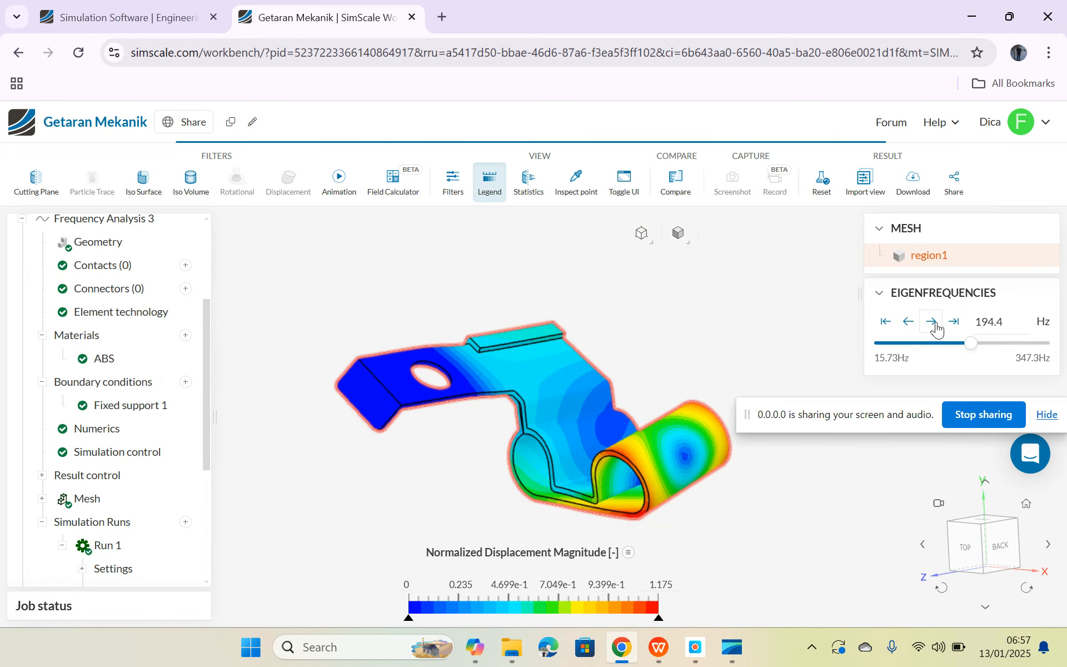
- Switch to the report in WPS Writer and review the displacement figures of Bracket 1 and Bracket 4 in ABS and steel, Gambar 9 to 12
click(658, 647)
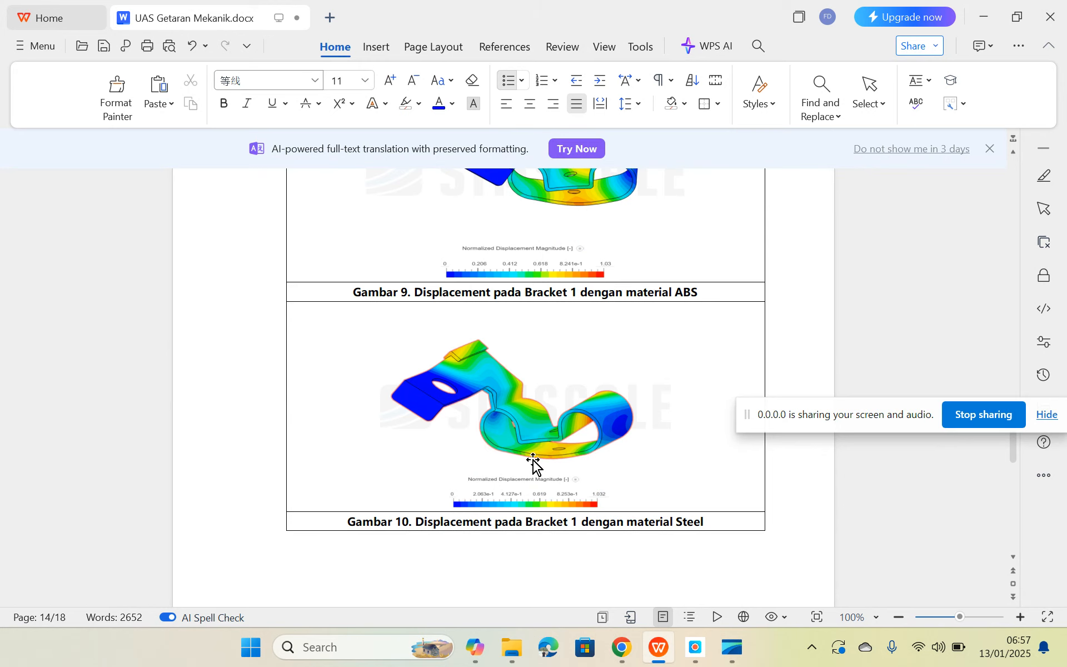
scroll(534, 464, up, 1)
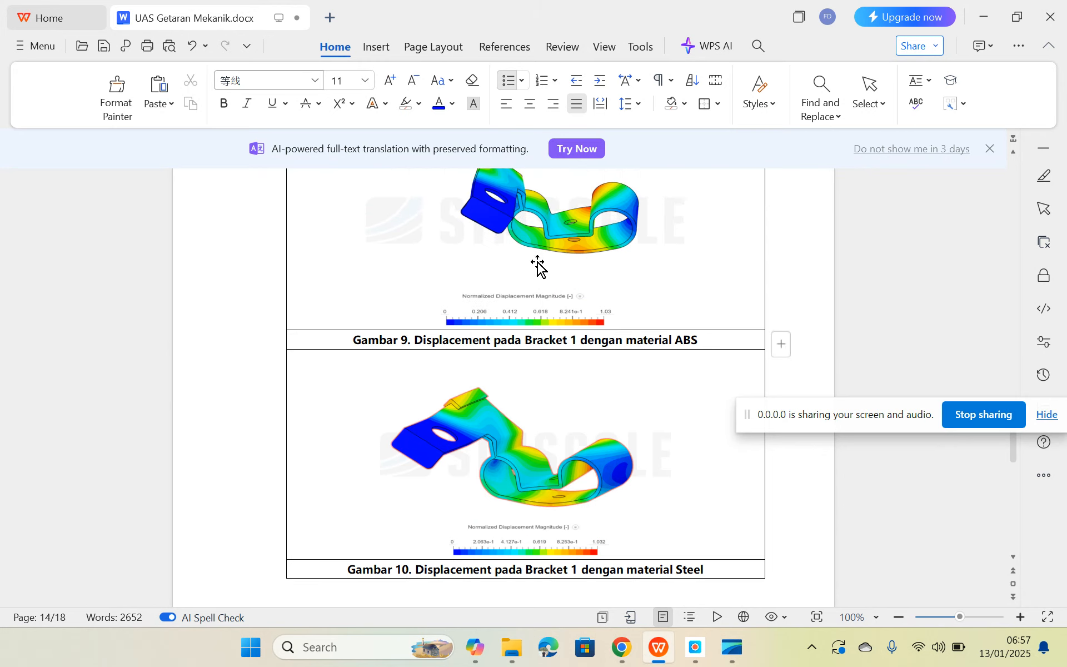
scroll(597, 397, down, 10)
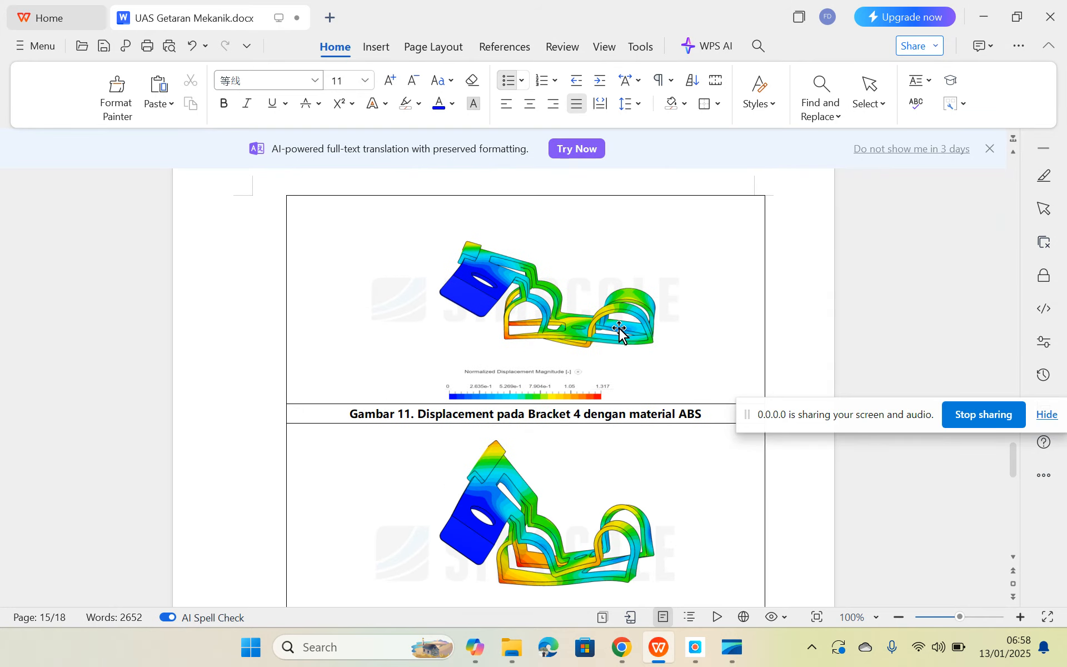
scroll(617, 325, down, 3)
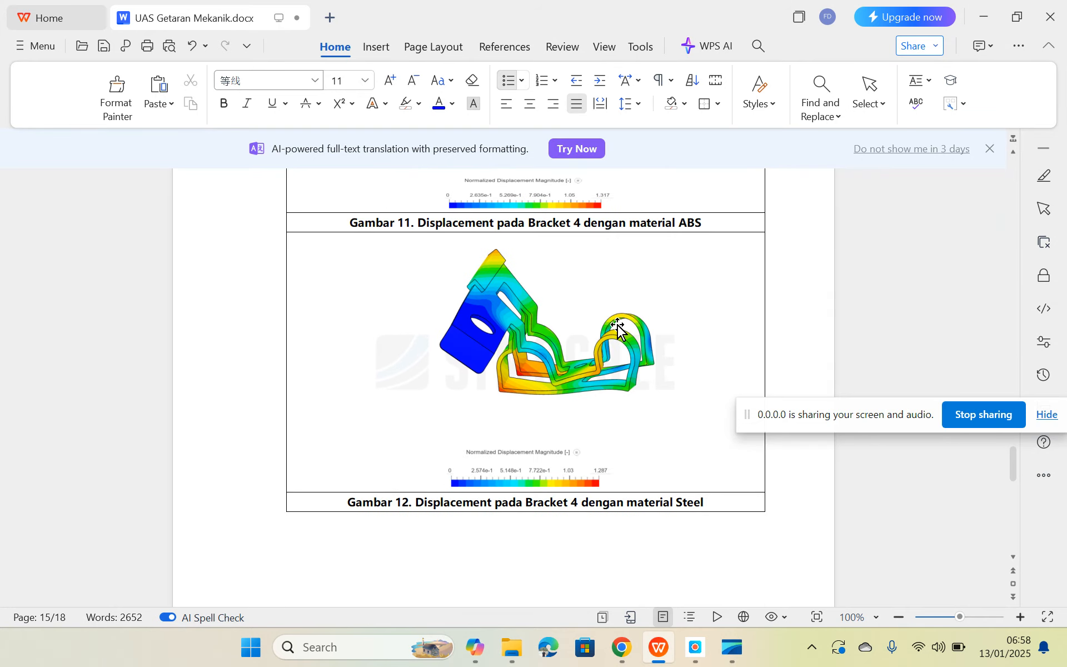
- Read section F, Rekomendasi, covering the recommended uses and example applications of ABS and steel brackets
scroll(608, 380, down, 10)
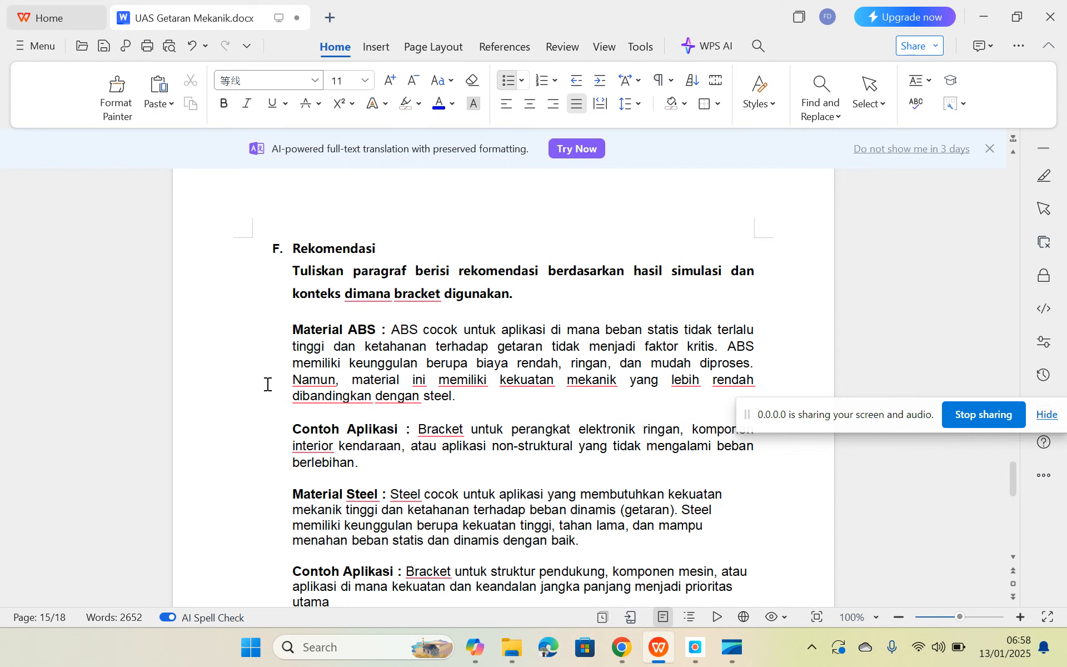
scroll(392, 349, down, 1)
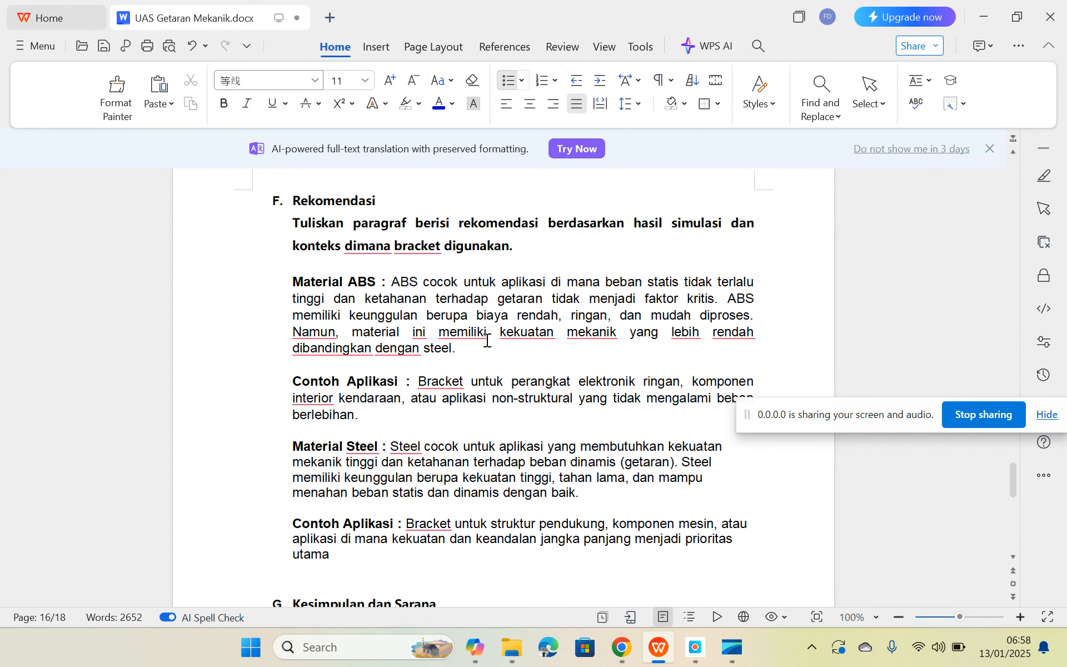
scroll(455, 351, down, 1)
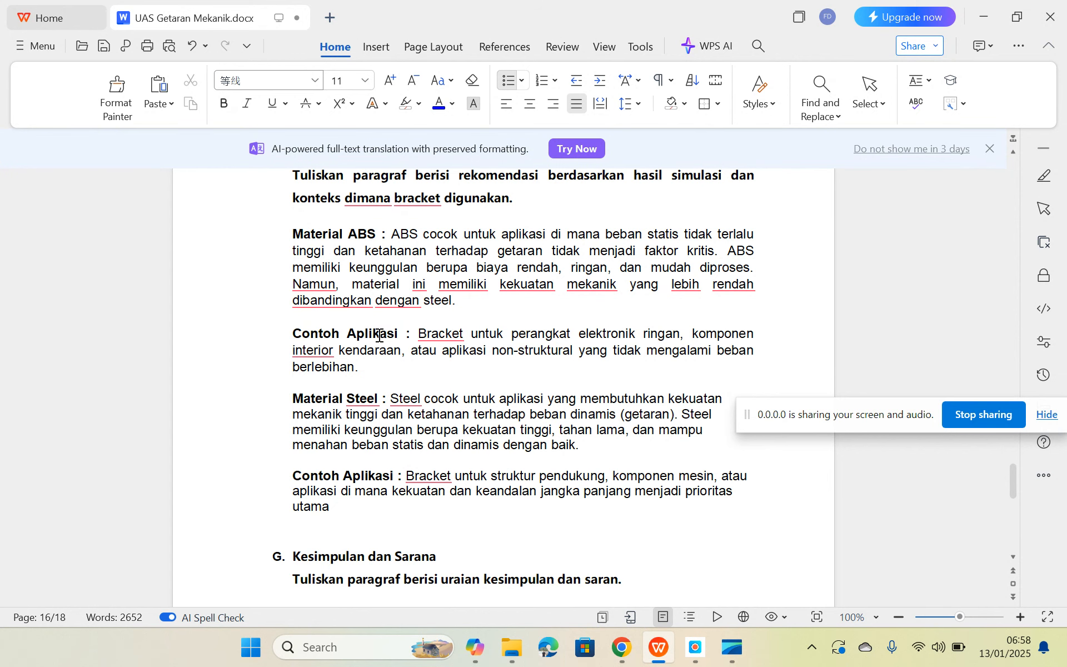
scroll(487, 332, down, 1)
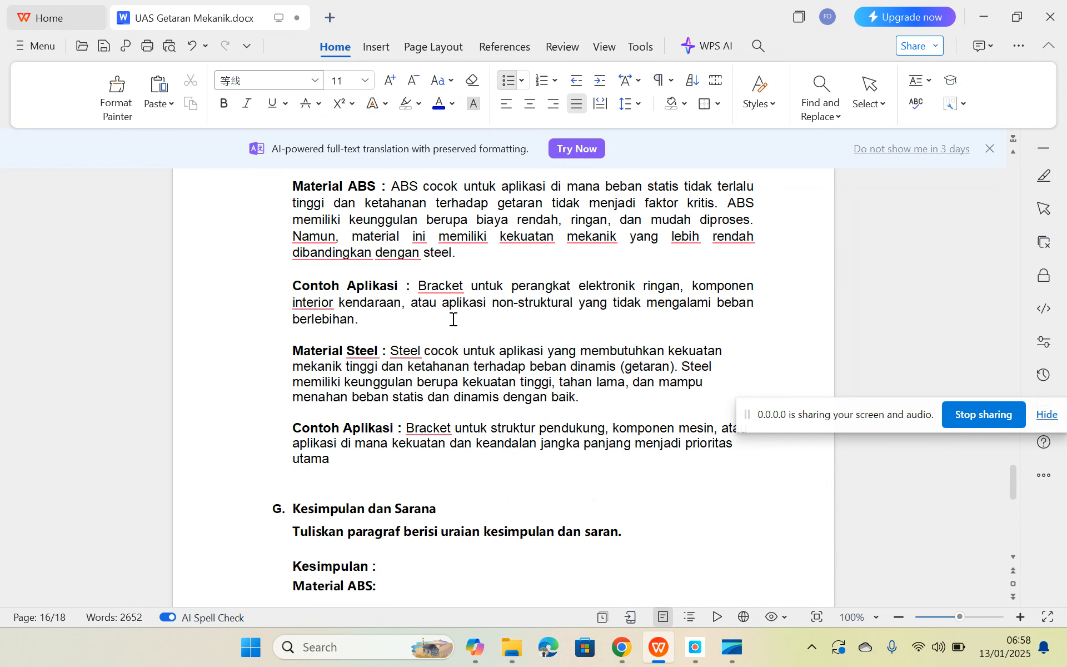
scroll(454, 320, down, 1)
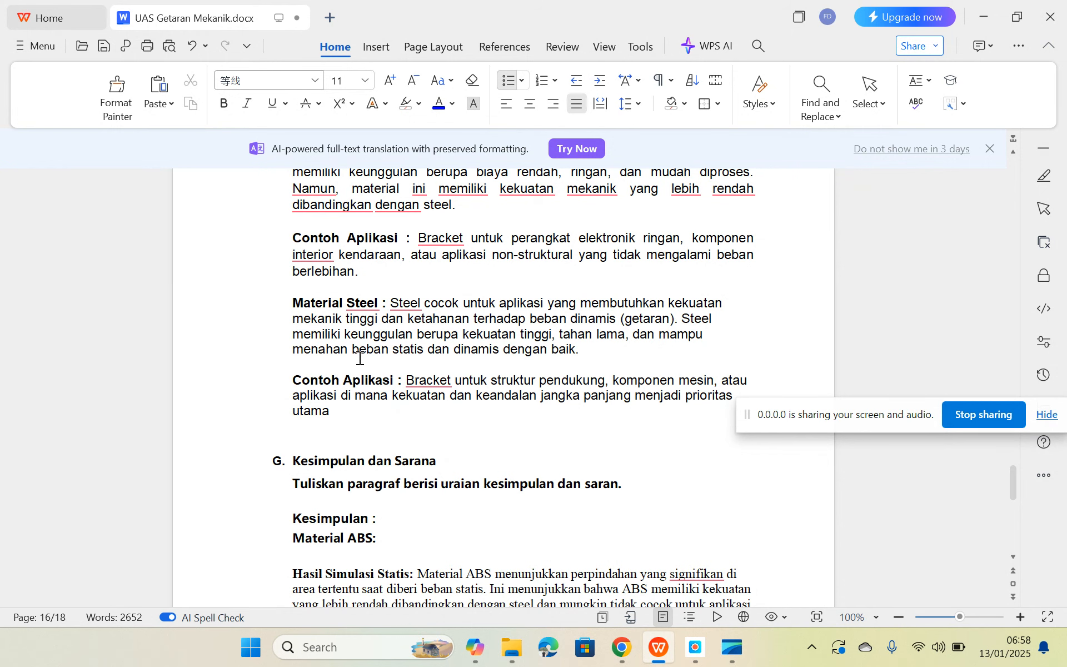
scroll(417, 356, down, 1)
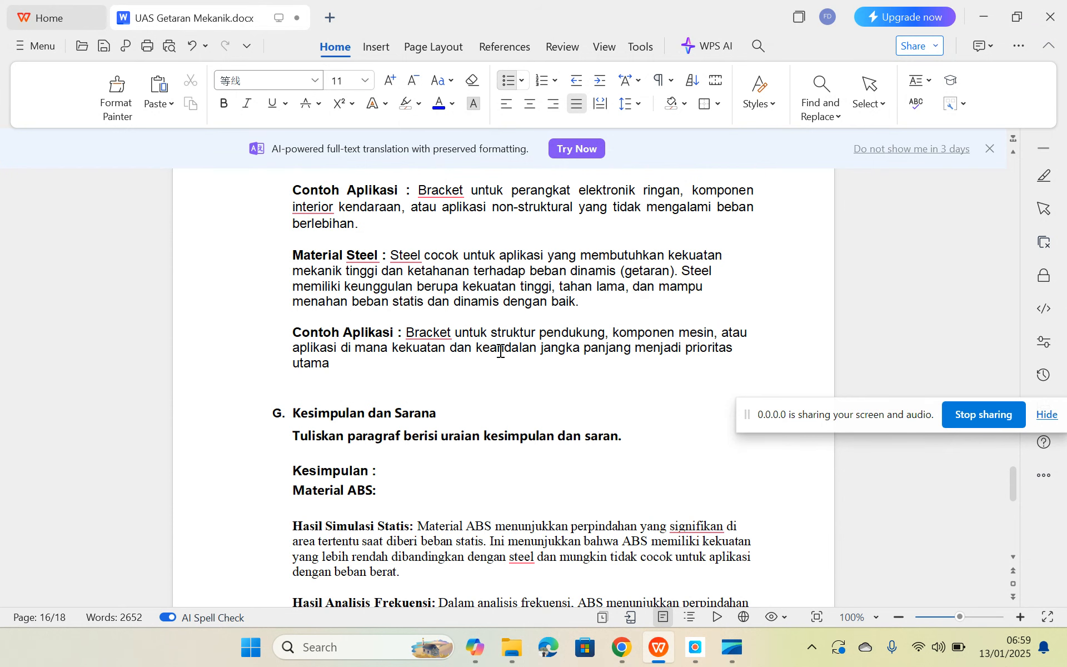
- Read the Kesimpulan part of section G, covering the static simulation and frequency analysis conclusions for ABS and steel
scroll(503, 351, down, 3)
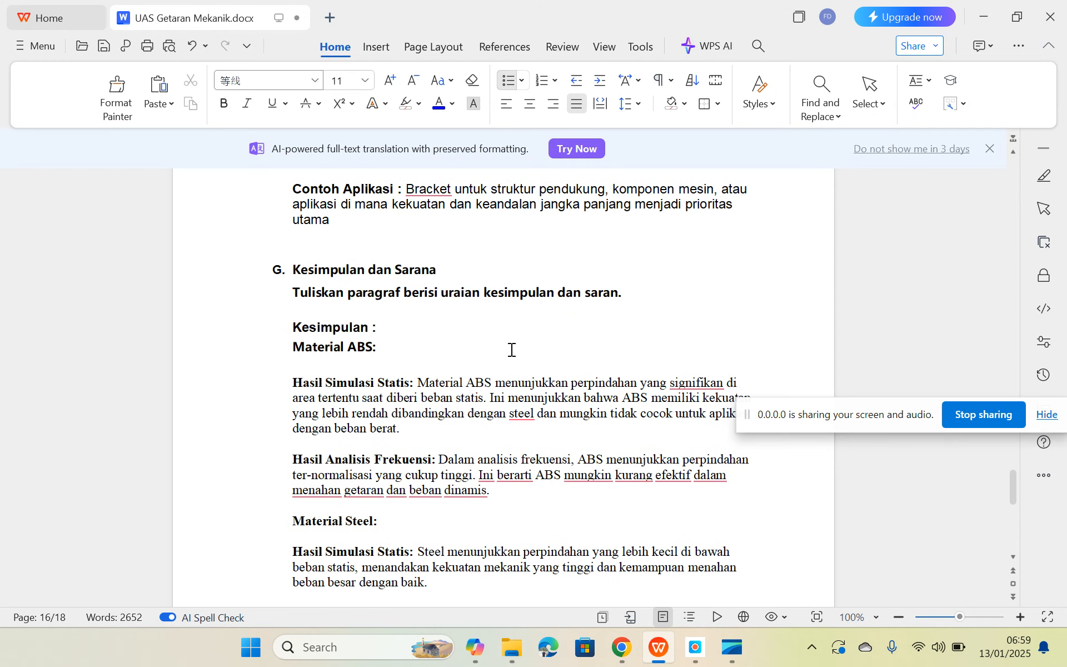
scroll(511, 351, down, 1)
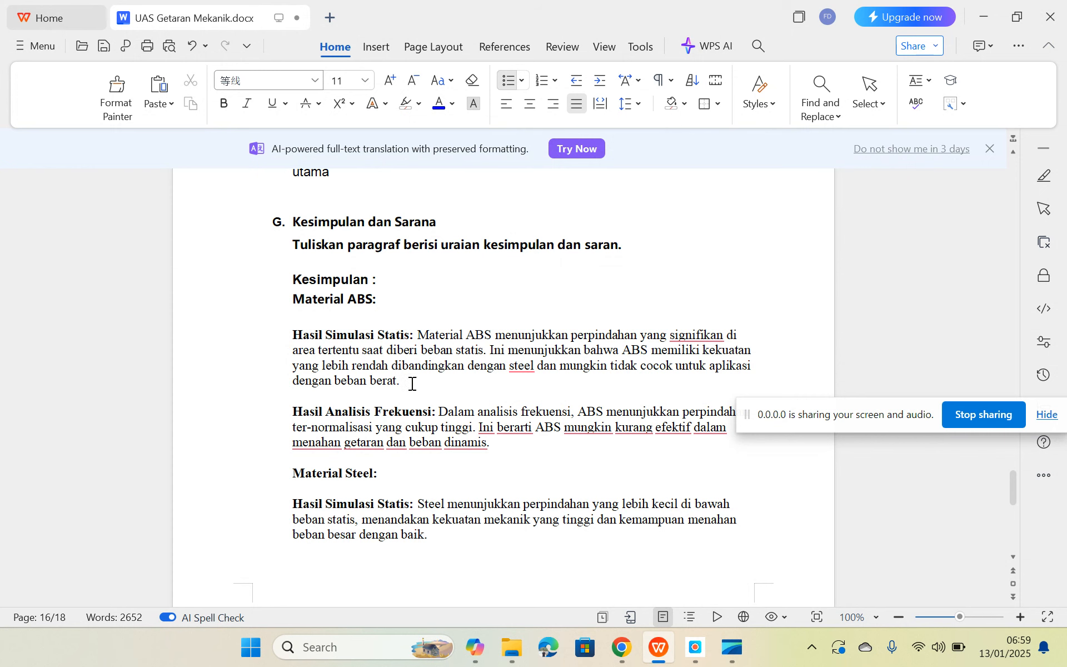
drag(797, 406, 794, 338)
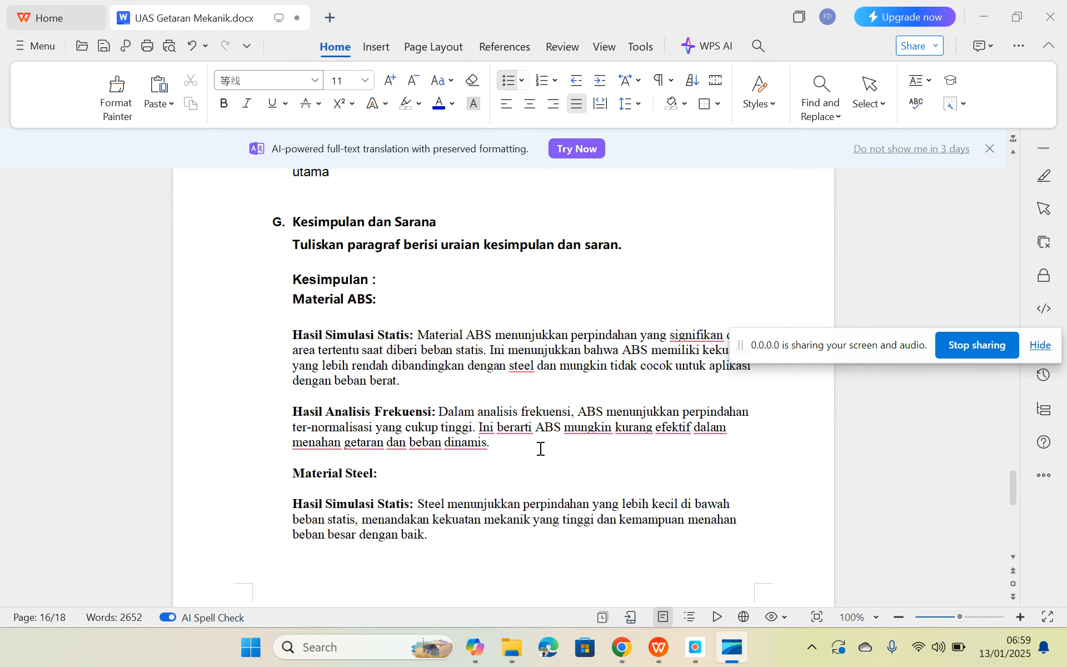
scroll(506, 452, down, 2)
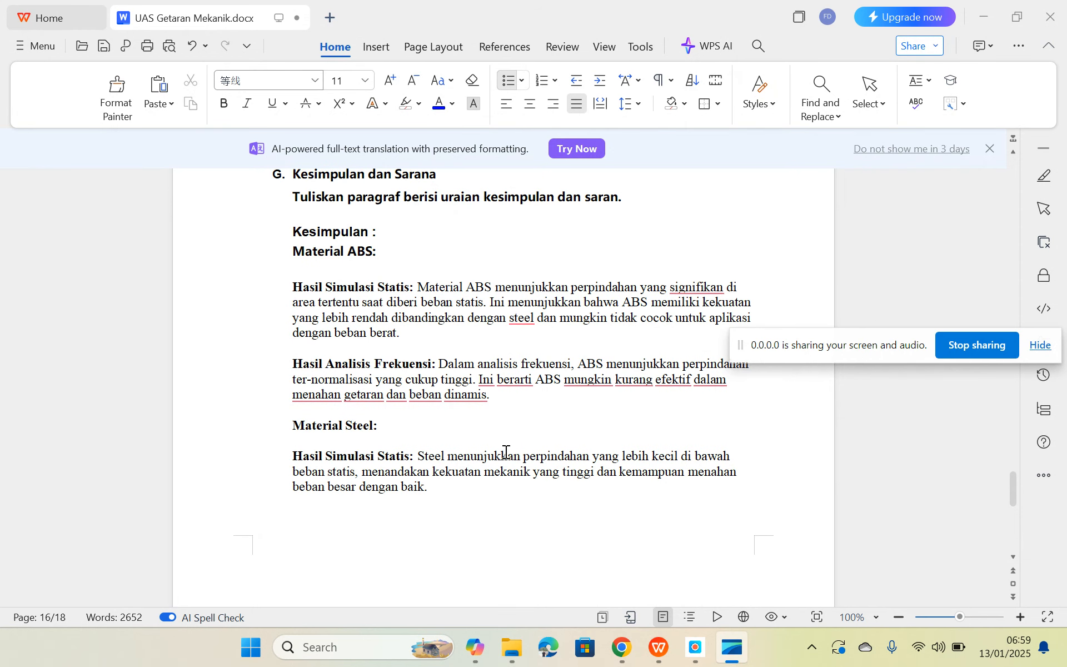
scroll(506, 452, down, 4)
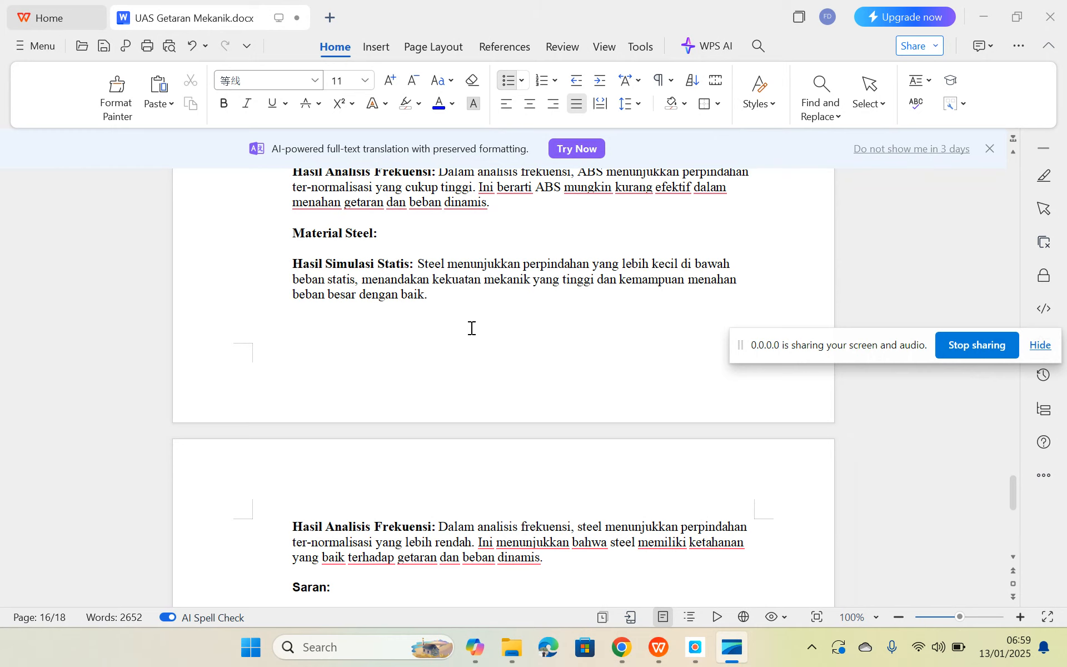
scroll(472, 328, down, 1)
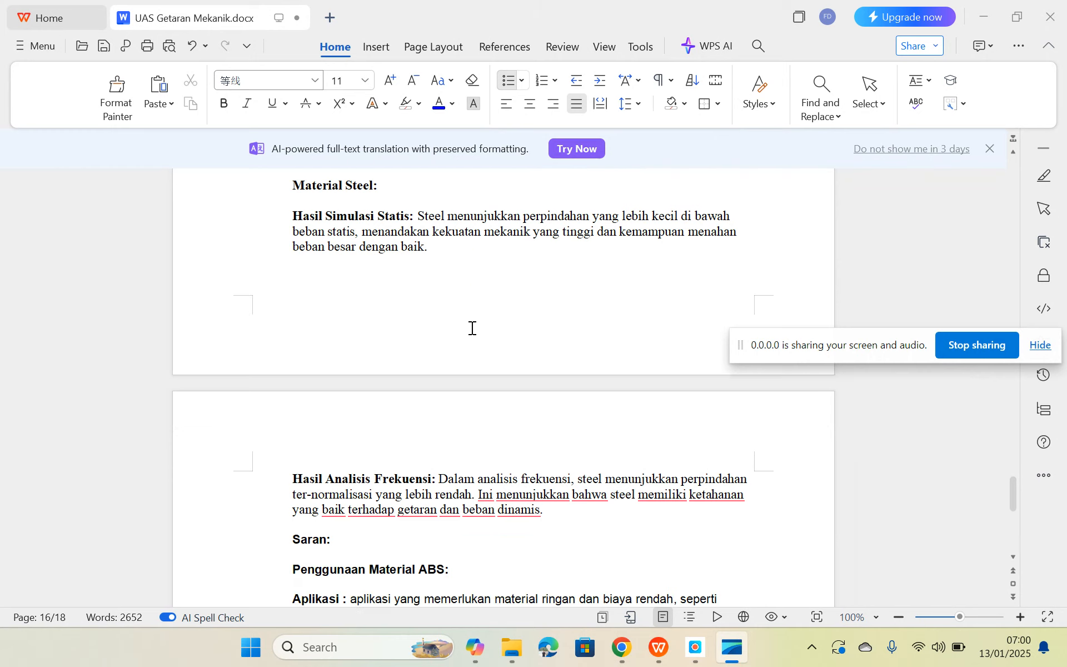
scroll(472, 328, down, 1)
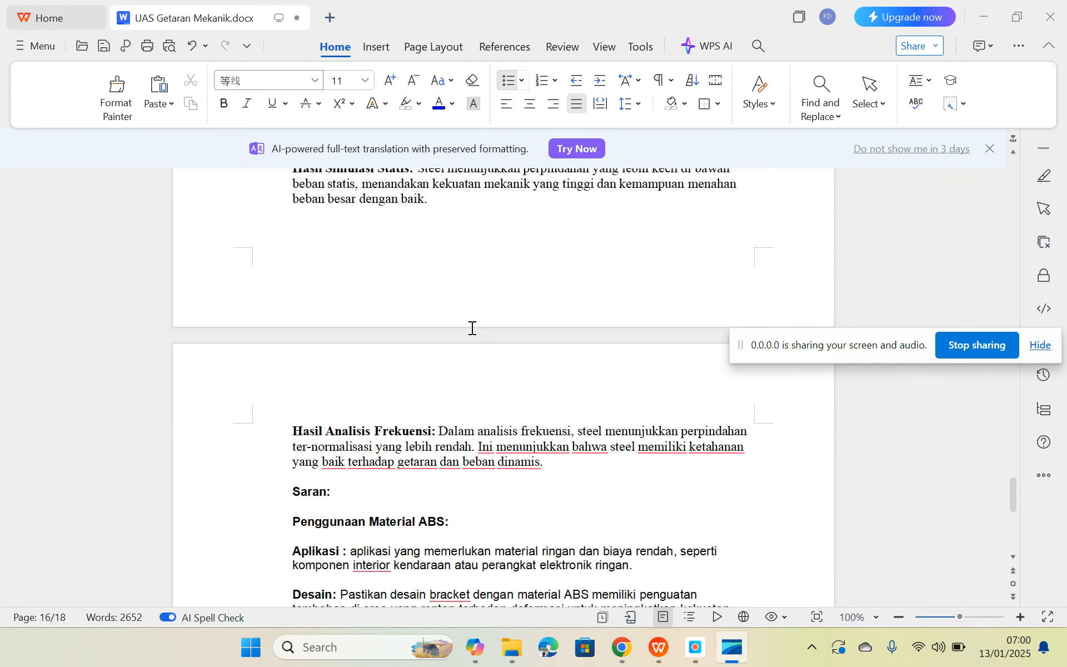
scroll(472, 329, down, 2)
drag(879, 343, 880, 418)
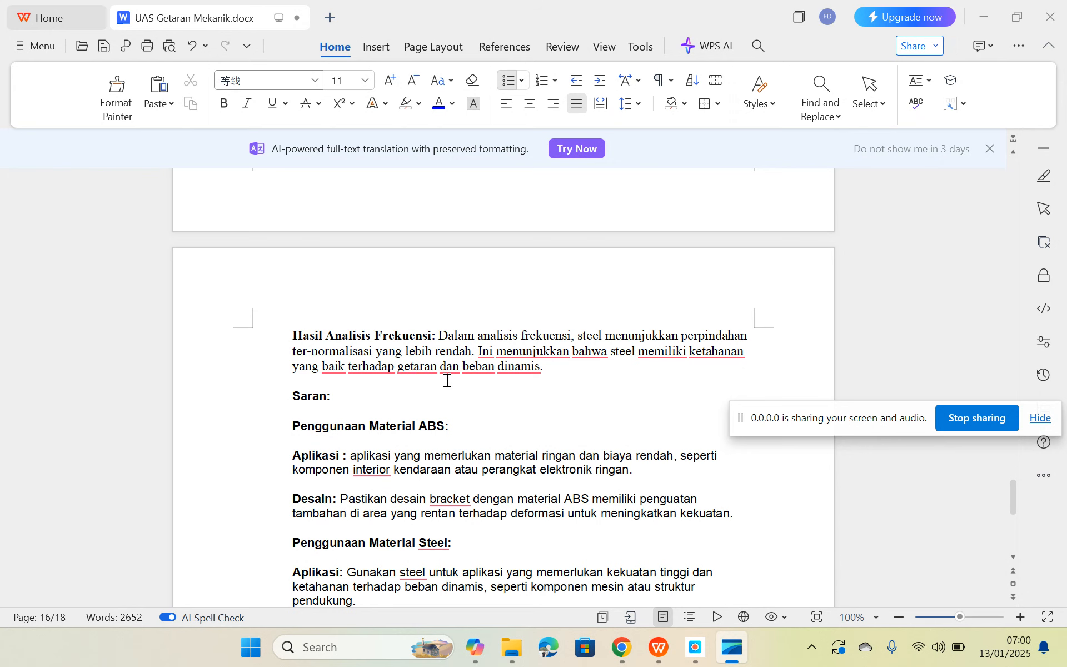
- Read the Saran part of section G, covering the application and design advice for ABS and steel
scroll(448, 380, down, 1)
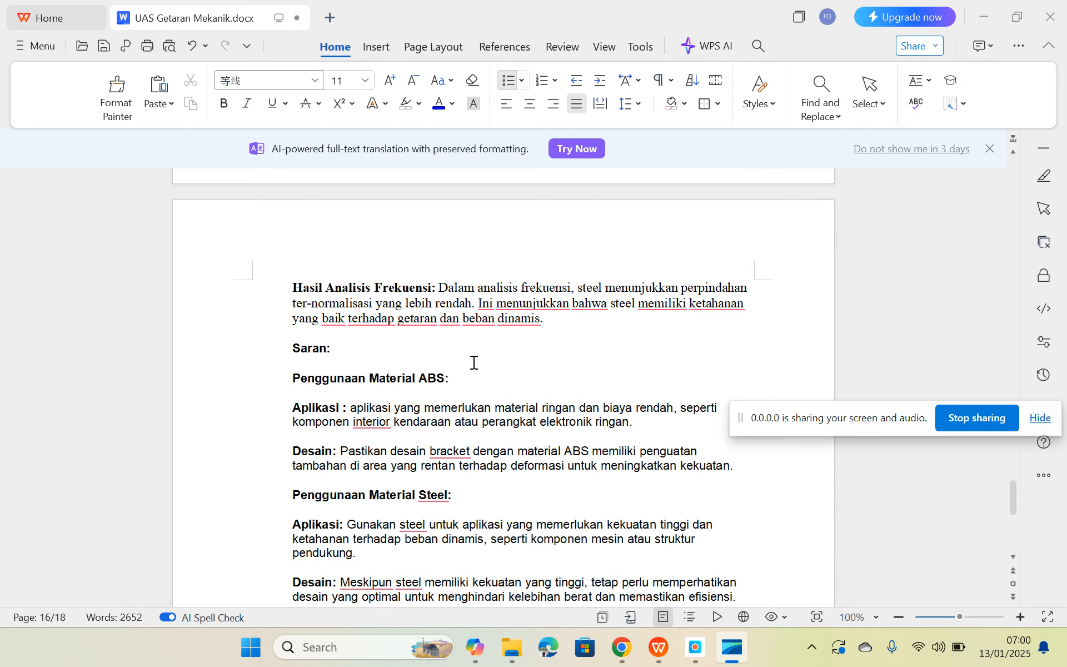
scroll(474, 362, down, 1)
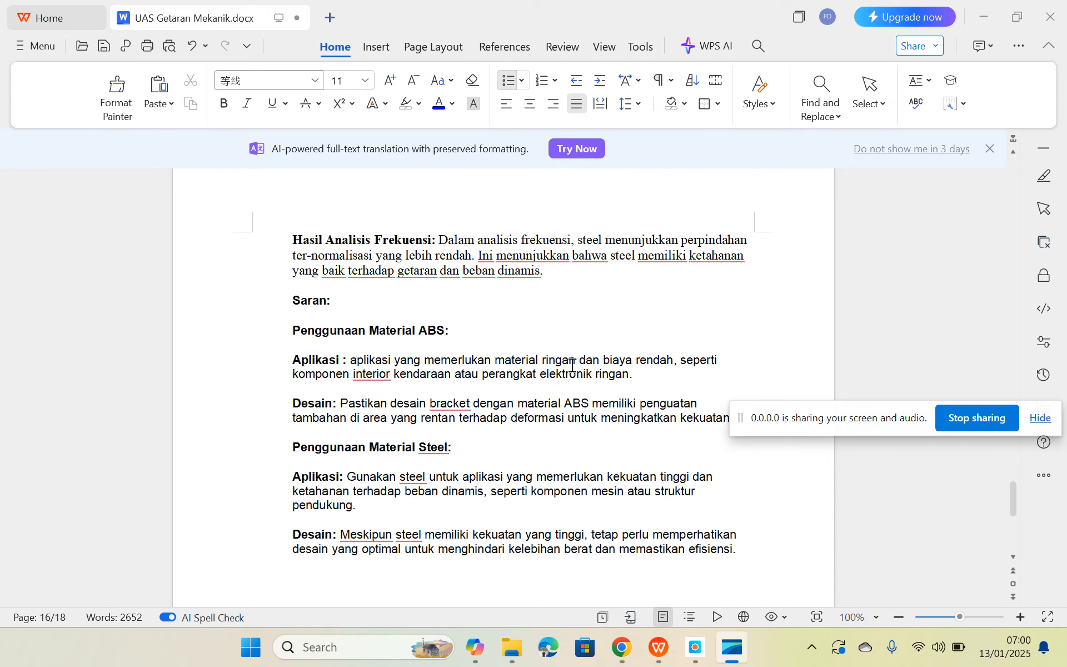
scroll(575, 367, down, 2)
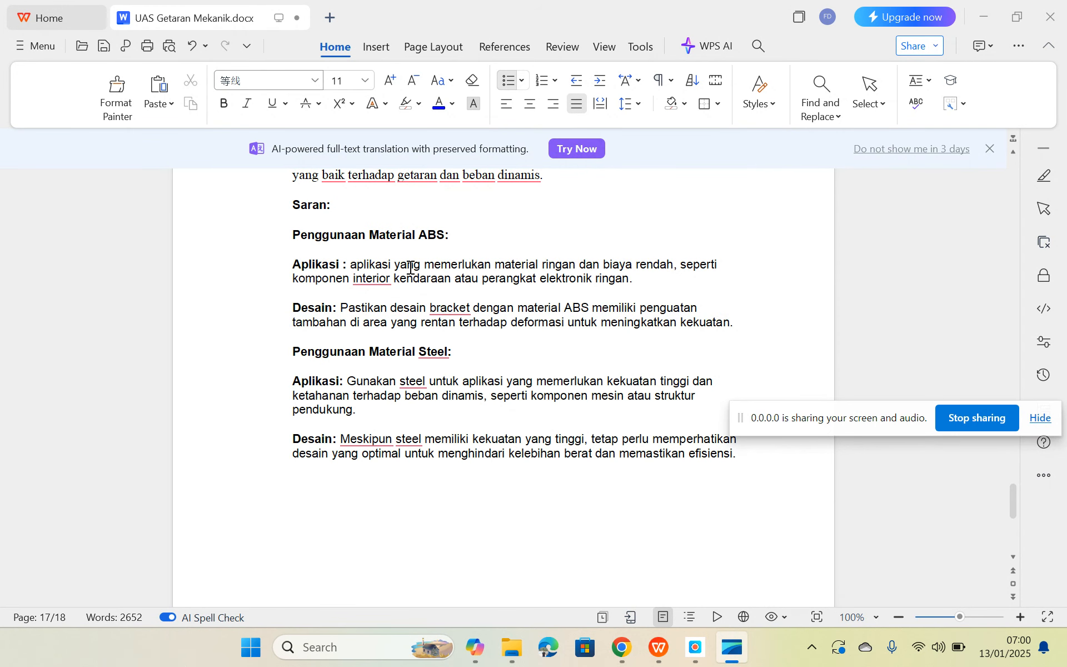
scroll(388, 372, down, 1)
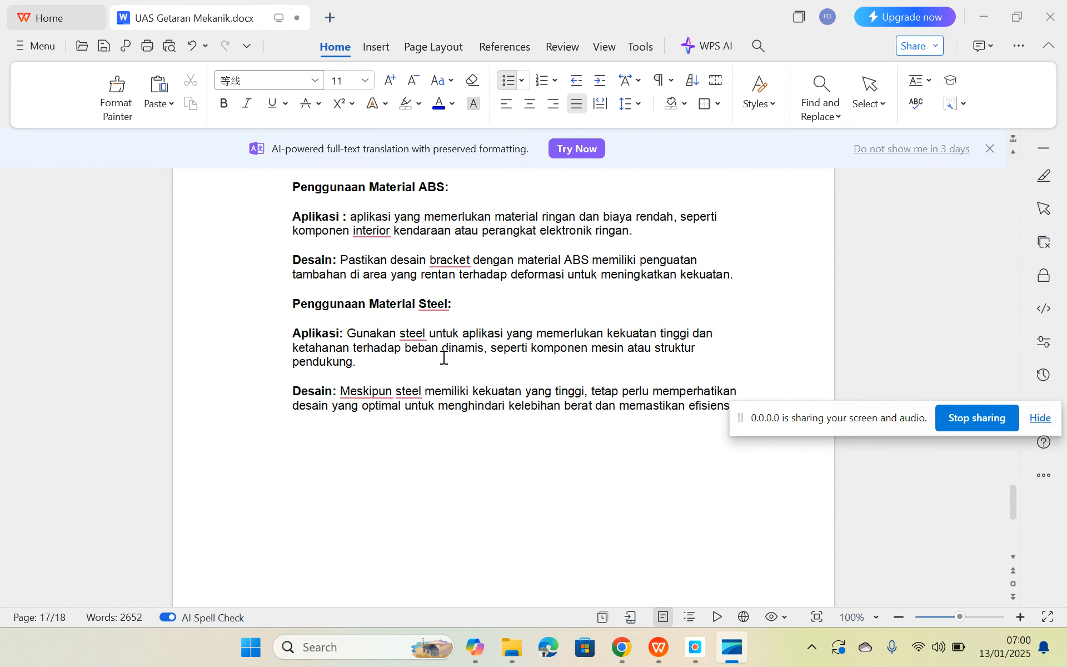
scroll(443, 357, down, 1)
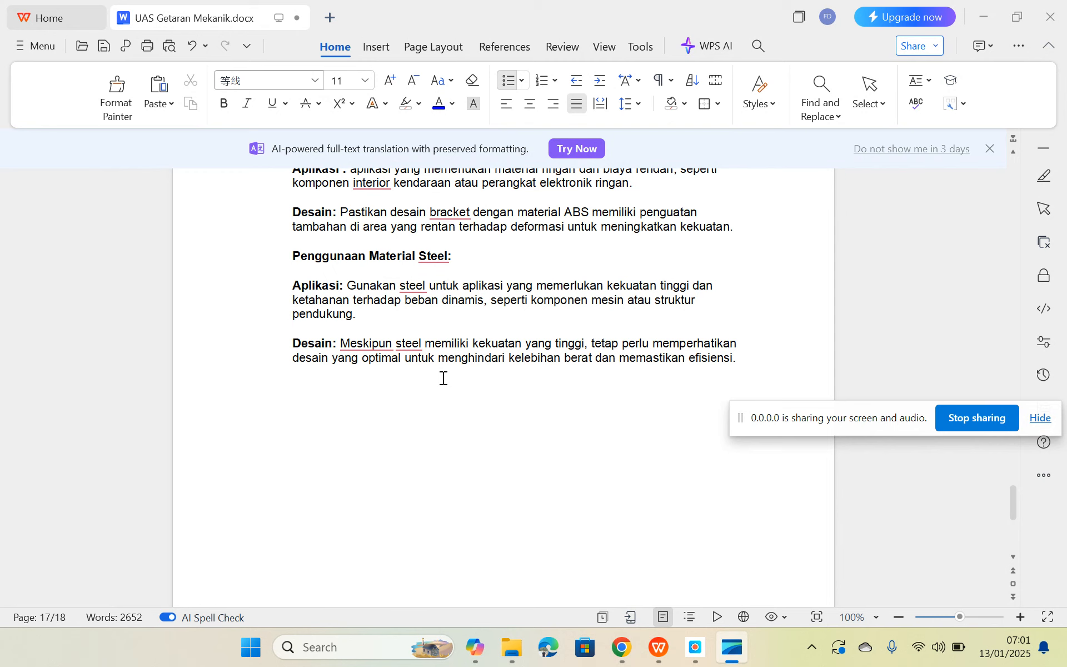
- Go to section H, Daftar Pustaka, on the report's last page and read through its reference list
scroll(443, 378, down, 10)
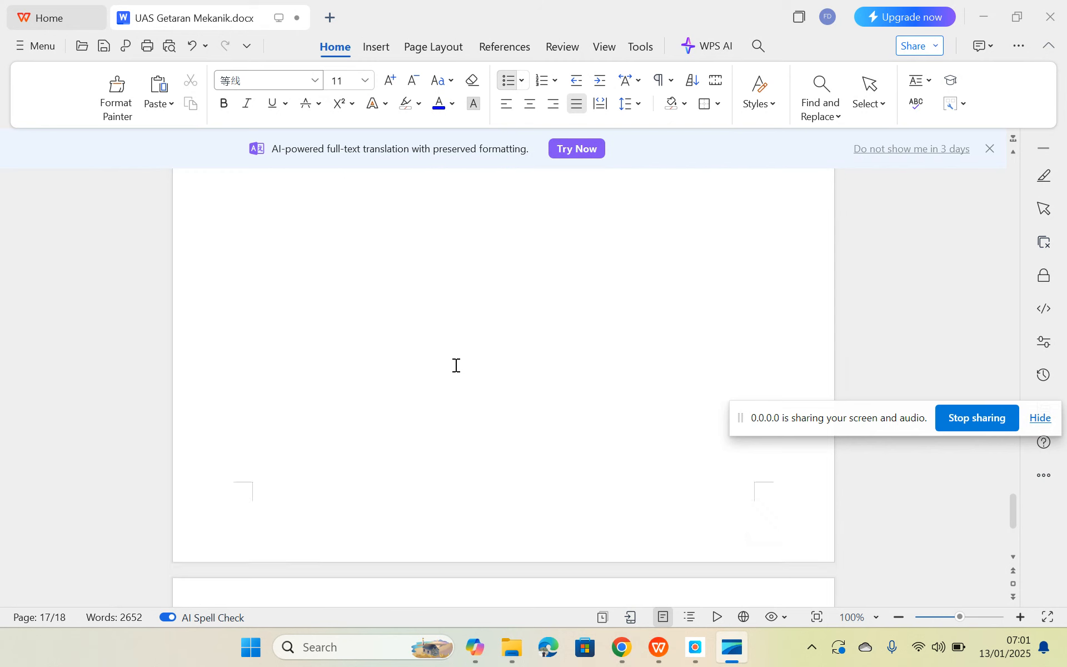
scroll(456, 365, down, 5)
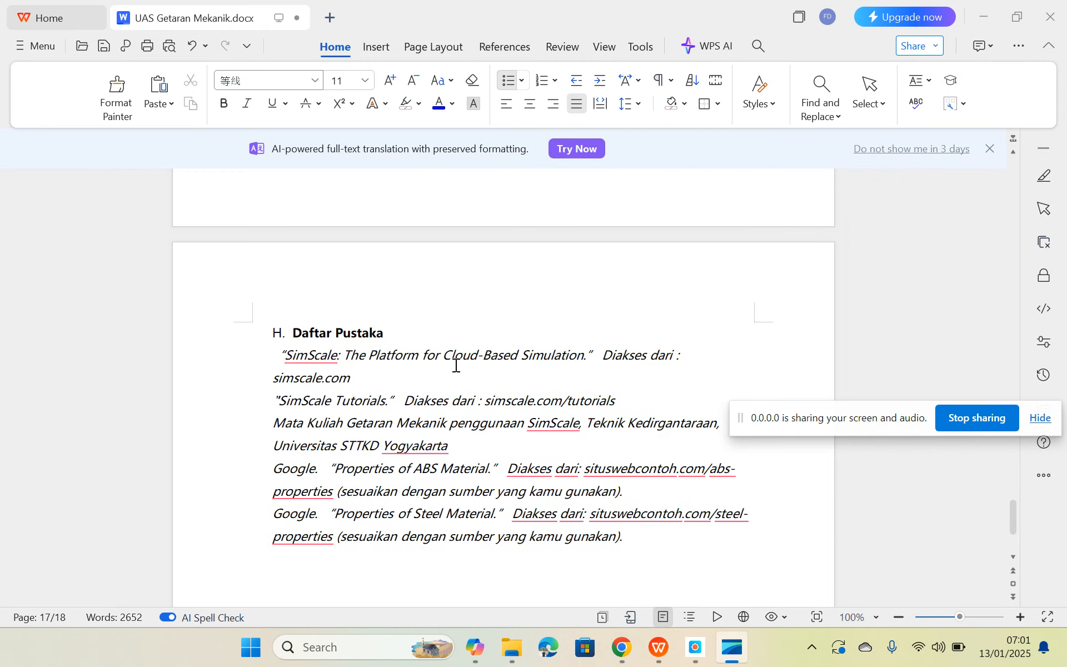
scroll(456, 365, down, 1)
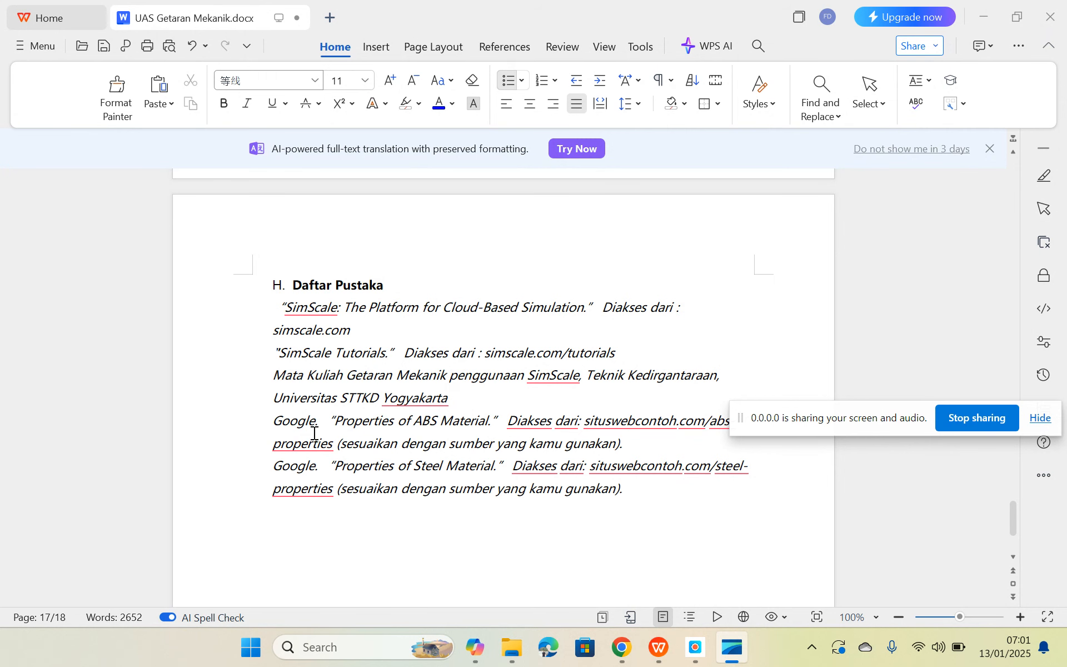
drag(792, 413, 793, 459)
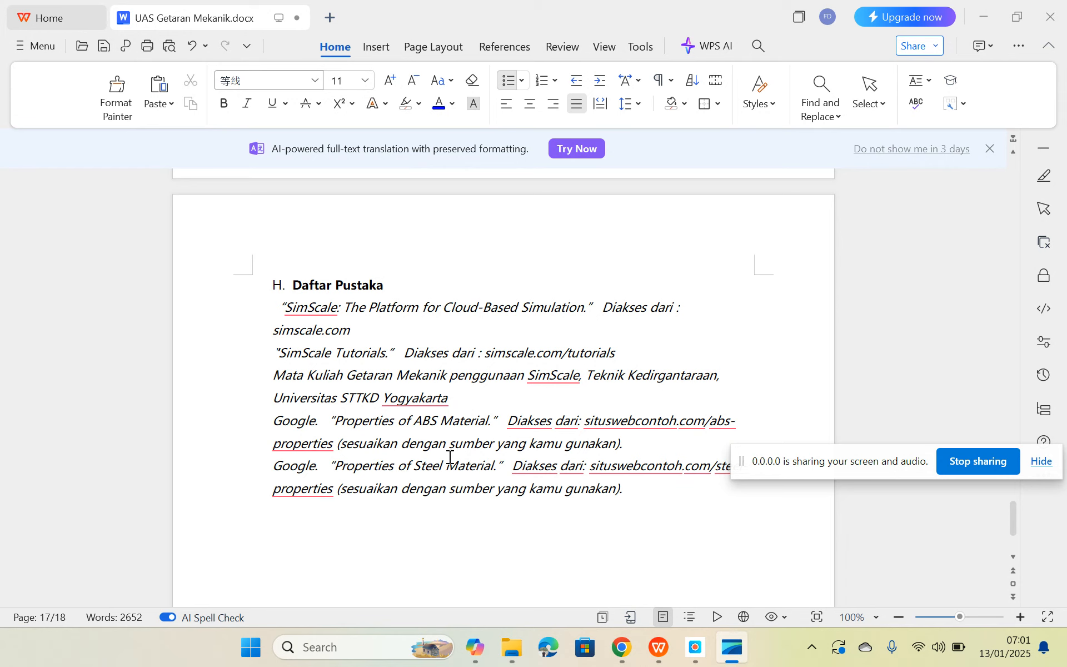
scroll(449, 456, down, 3)
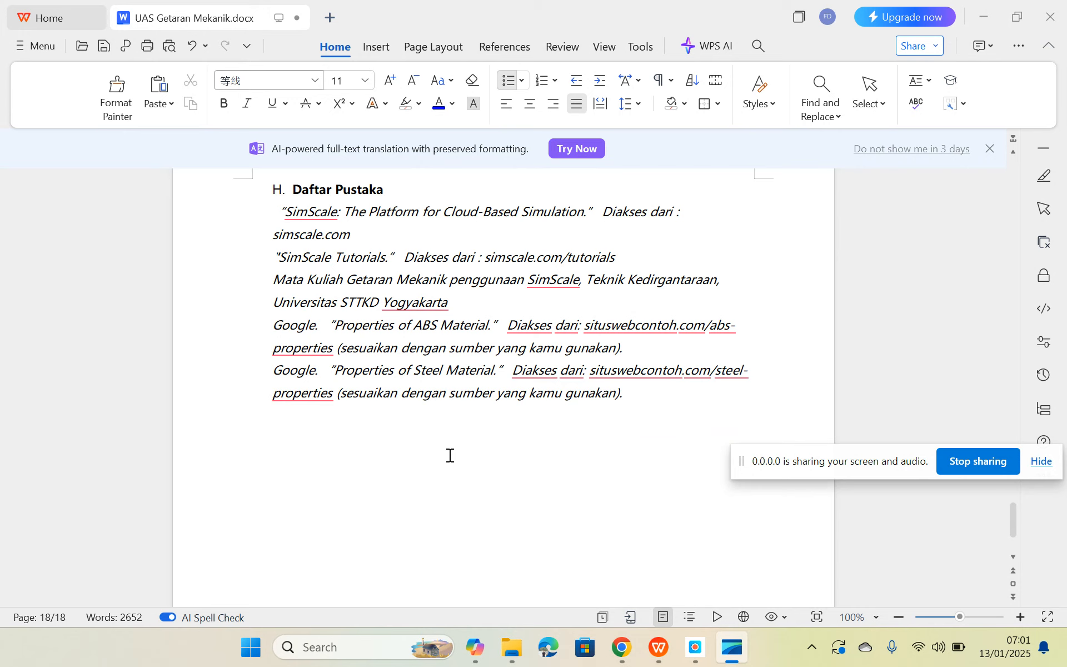